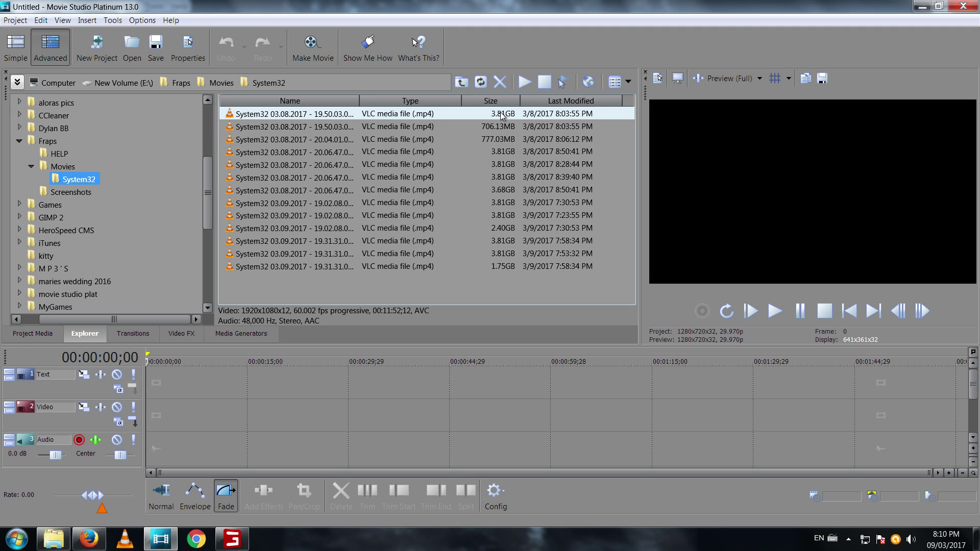
Widen the Name column and select the first video file to show its full name.
{"action": "left_click", "coordinate": [502, 115]}
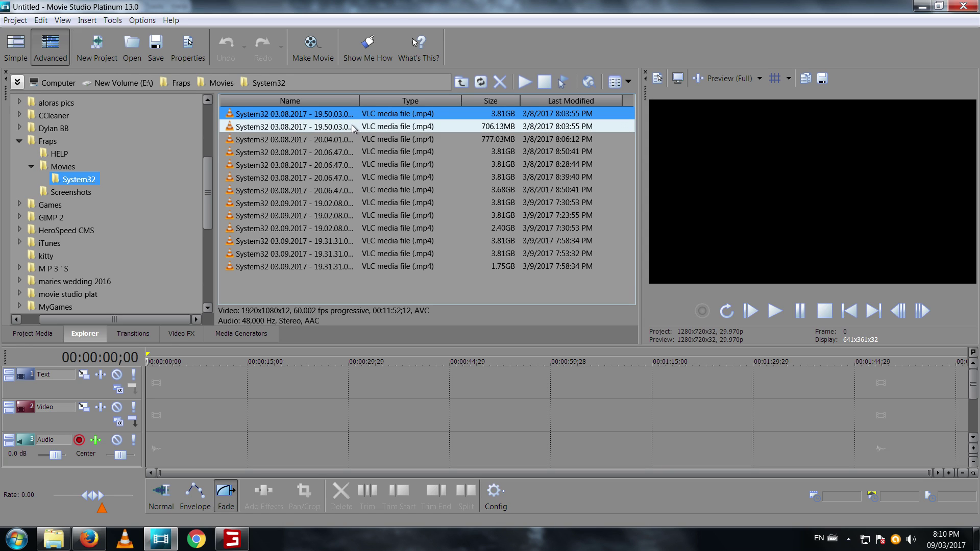
{"action": "left_click", "coordinate": [407, 115]}
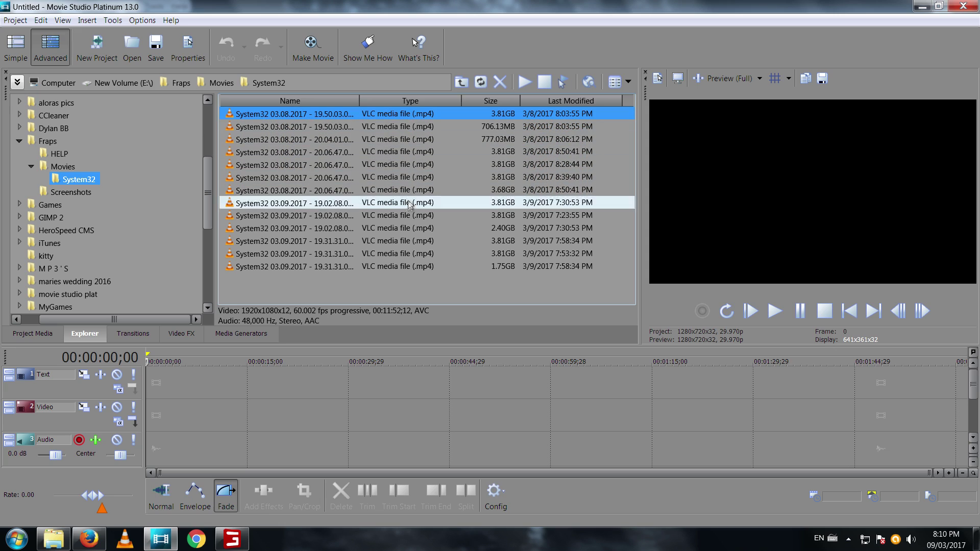
{"action": "left_click", "coordinate": [410, 115]}
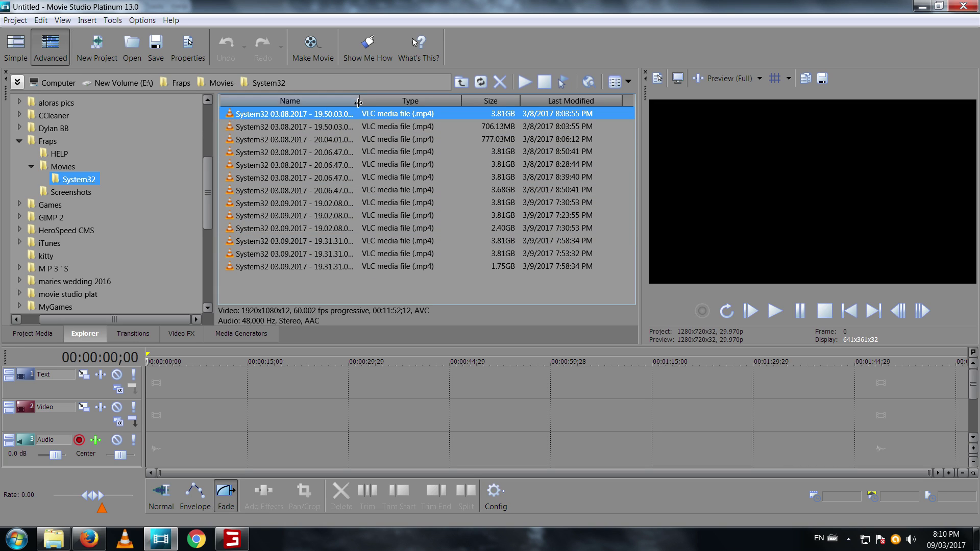
{"action": "left_click_drag", "start_coordinate": [358, 102], "coordinate": [410, 101]}
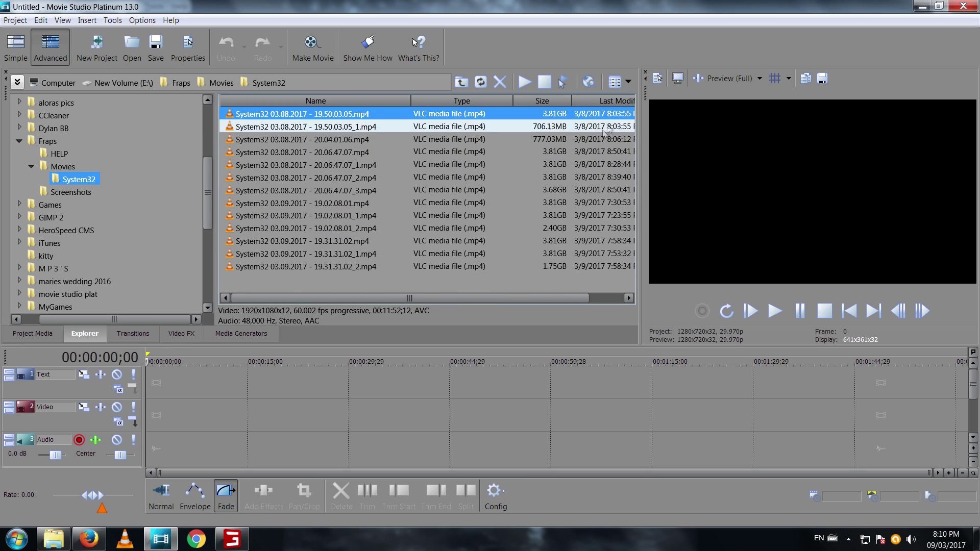
{"action": "left_click_drag", "start_coordinate": [516, 298], "coordinate": [562, 297]}
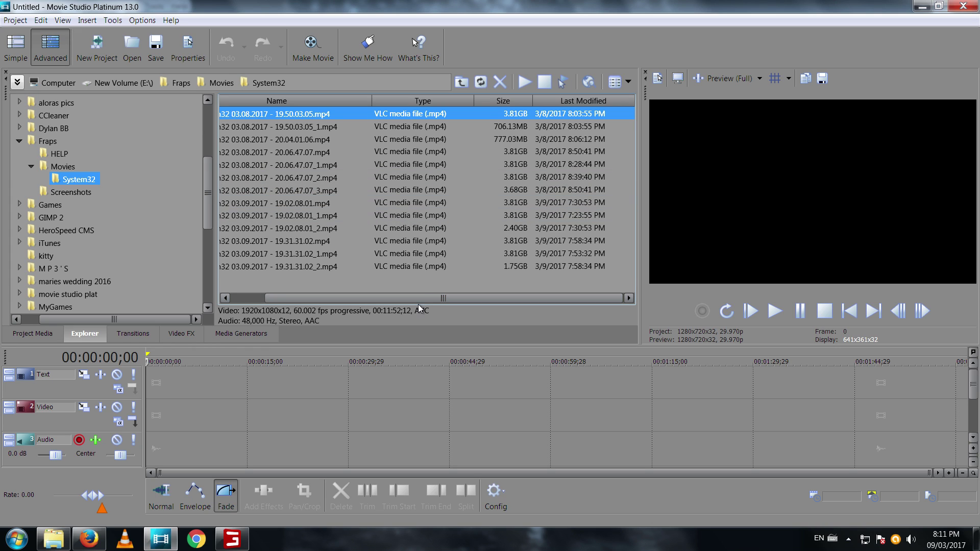
{"action": "left_click_drag", "start_coordinate": [421, 299], "coordinate": [388, 301]}
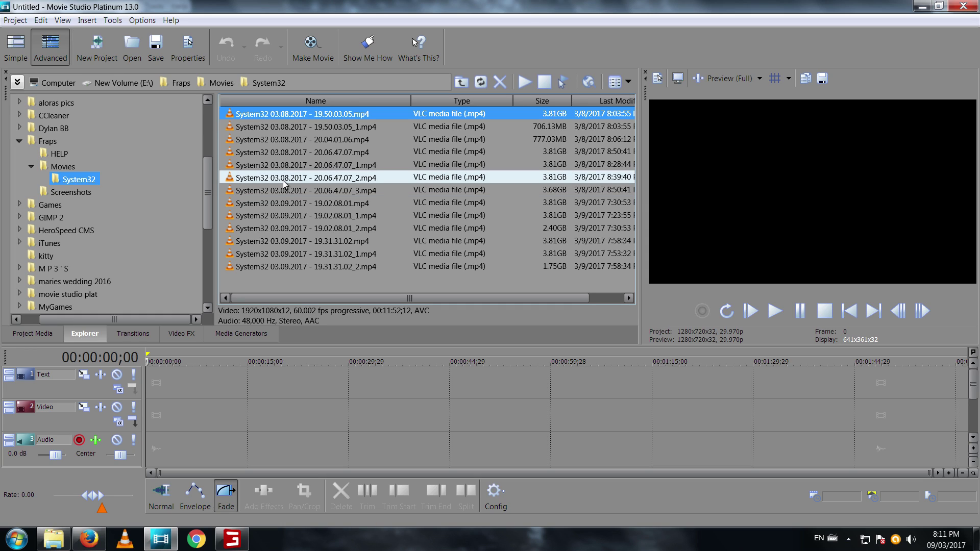
Launch NVIDIA GeForce Experience from the NVIDIA icon in the tray overflow.
{"action": "left_click", "coordinate": [847, 540]}
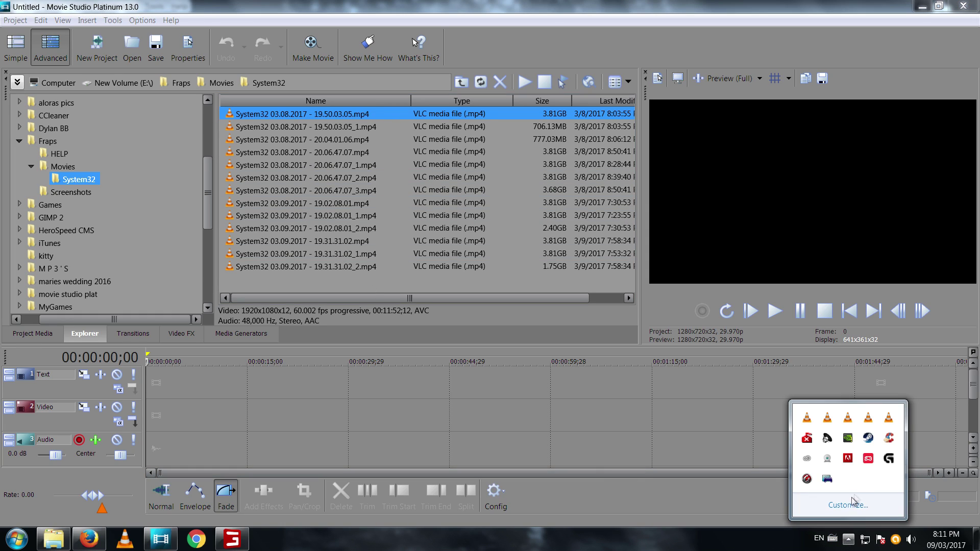
{"action": "right_click", "coordinate": [847, 437]}
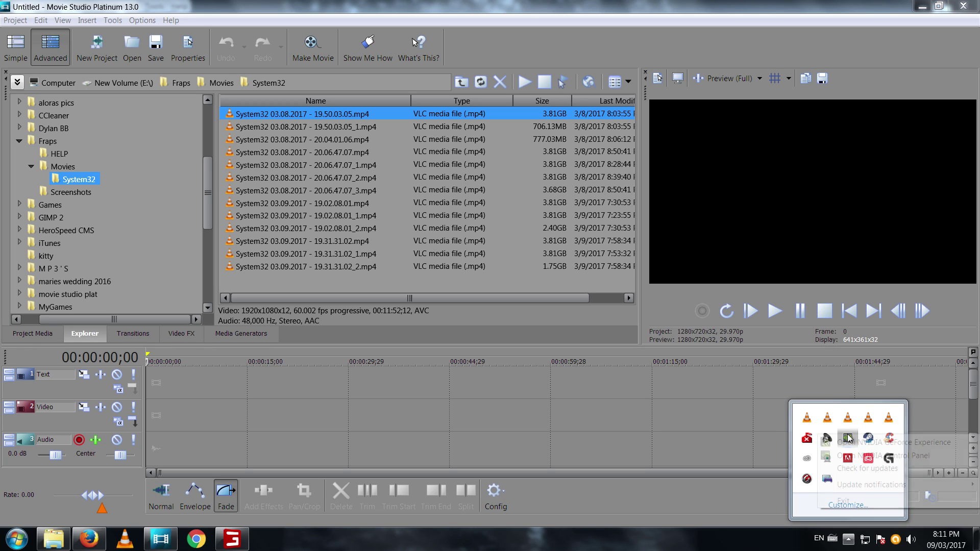
{"action": "left_click", "coordinate": [855, 448]}
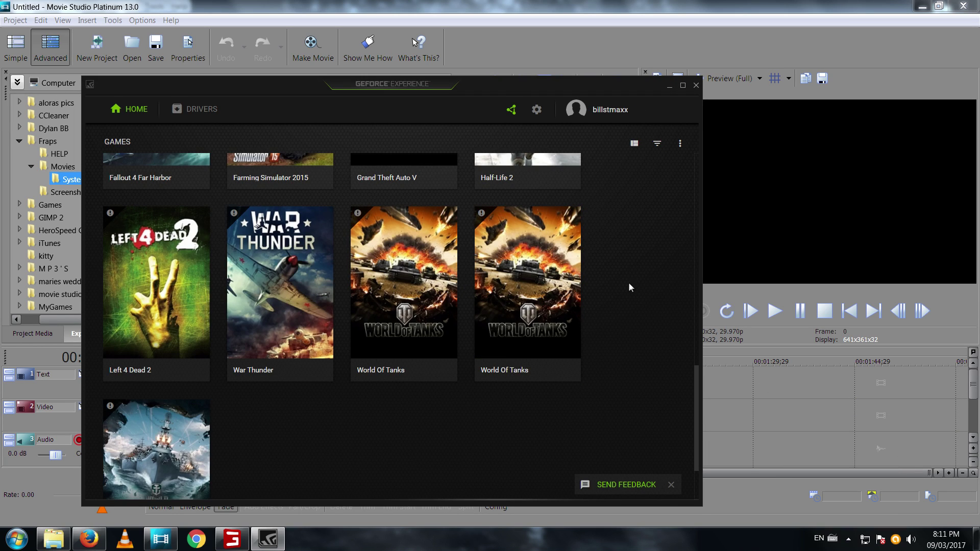
{"action": "scroll", "coordinate": [635, 284], "scroll_direction": "up", "scroll_amount": 2}
{"action": "scroll", "coordinate": [642, 281], "scroll_direction": "up", "scroll_amount": 2}
{"action": "scroll", "coordinate": [643, 281], "scroll_direction": "up", "scroll_amount": 2}
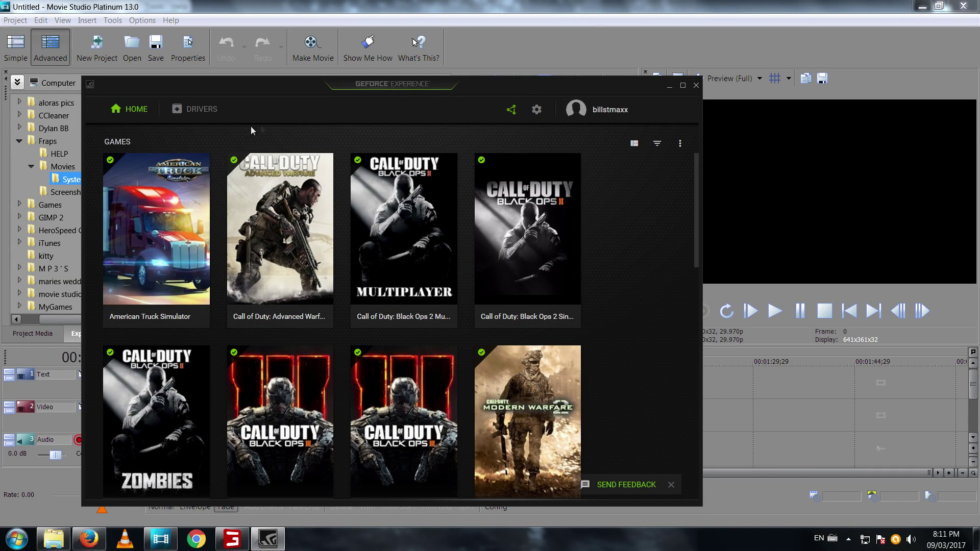
{"action": "scroll", "coordinate": [599, 293], "scroll_direction": "down", "scroll_amount": 2}
{"action": "scroll", "coordinate": [595, 308], "scroll_direction": "down", "scroll_amount": 6}
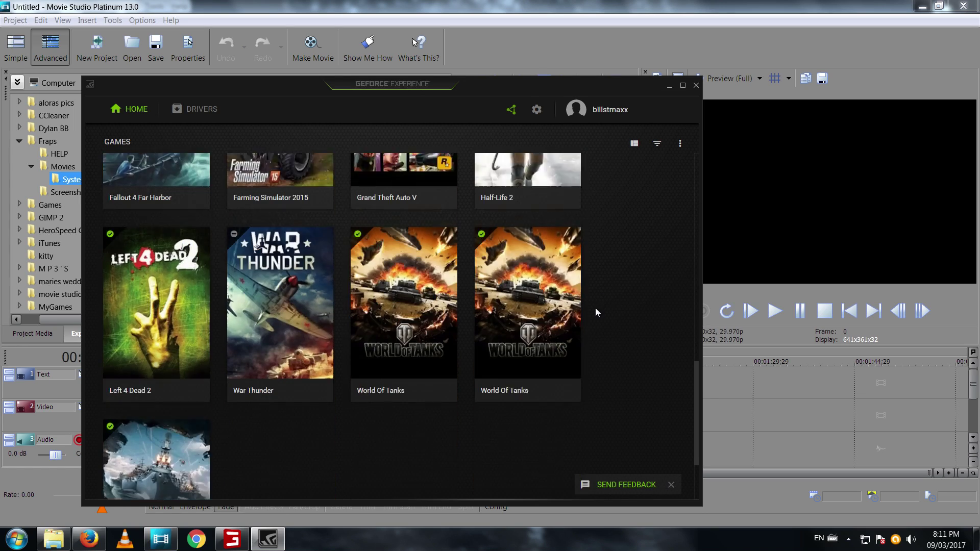
{"action": "scroll", "coordinate": [421, 368], "scroll_direction": "up", "scroll_amount": 1}
{"action": "scroll", "coordinate": [245, 430], "scroll_direction": "down", "scroll_amount": 2}
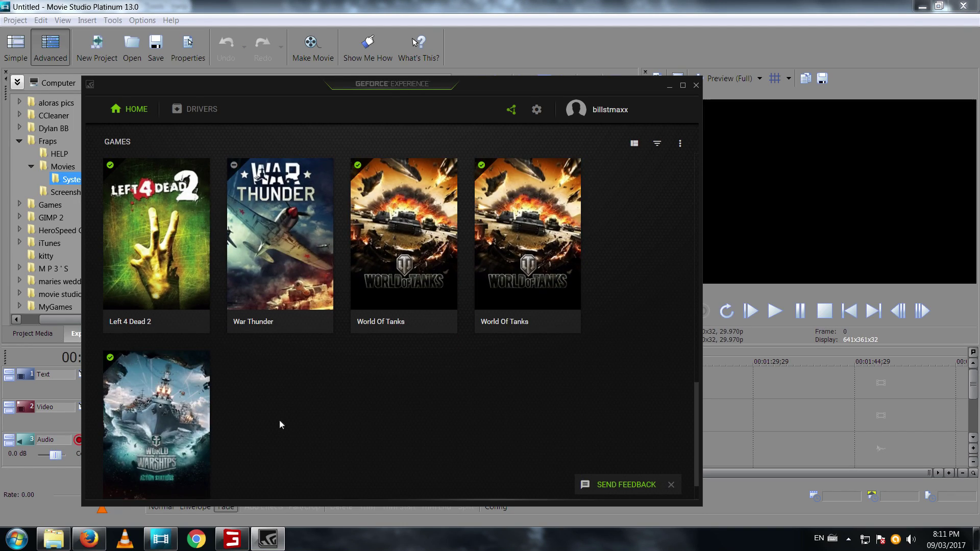
{"action": "mouse_move", "coordinate": [405, 302]}
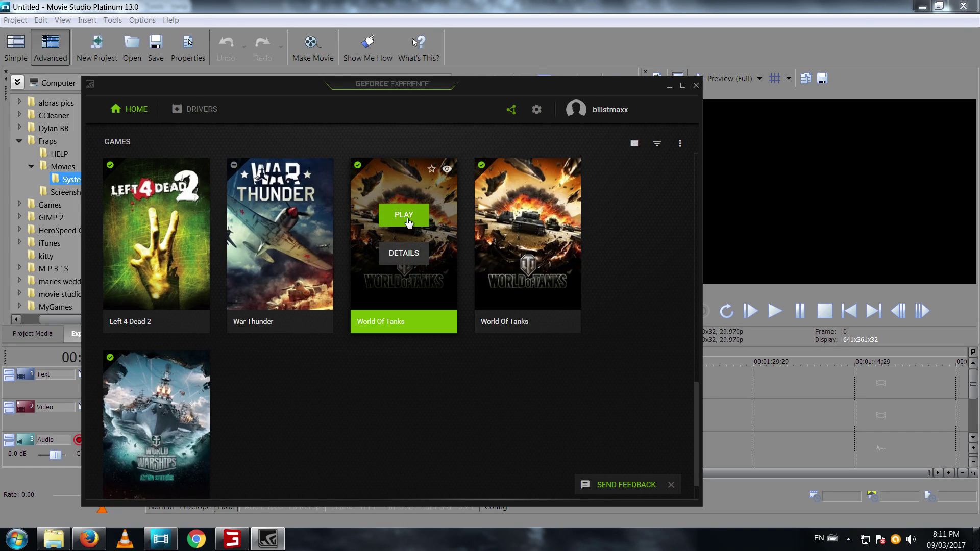
{"action": "scroll", "coordinate": [646, 343], "scroll_direction": "up", "scroll_amount": 1}
{"action": "scroll", "coordinate": [646, 341], "scroll_direction": "up", "scroll_amount": 4}
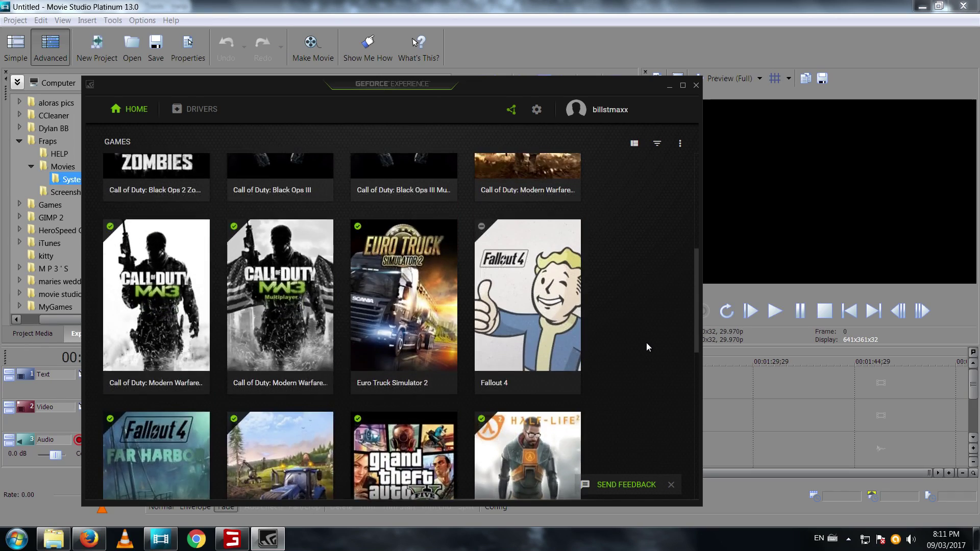
{"action": "scroll", "coordinate": [646, 343], "scroll_direction": "up", "scroll_amount": 4}
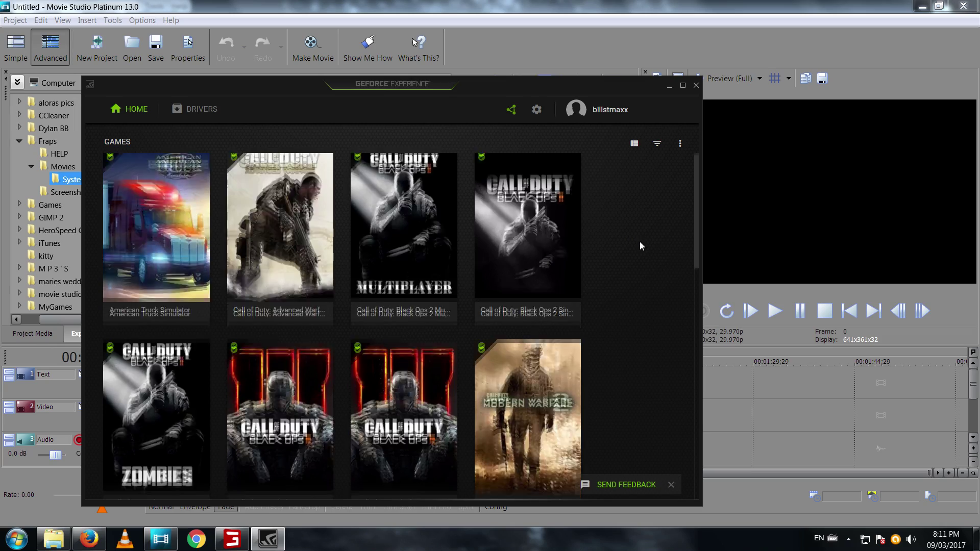
{"action": "scroll", "coordinate": [640, 247], "scroll_direction": "down", "scroll_amount": 2}
{"action": "scroll", "coordinate": [641, 250], "scroll_direction": "down", "scroll_amount": 2}
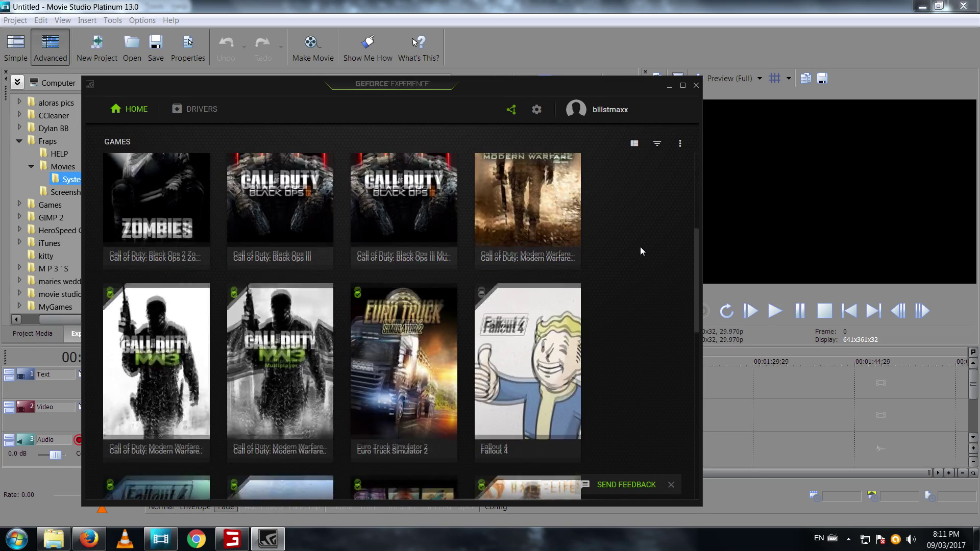
{"action": "scroll", "coordinate": [641, 251], "scroll_direction": "up", "scroll_amount": 3}
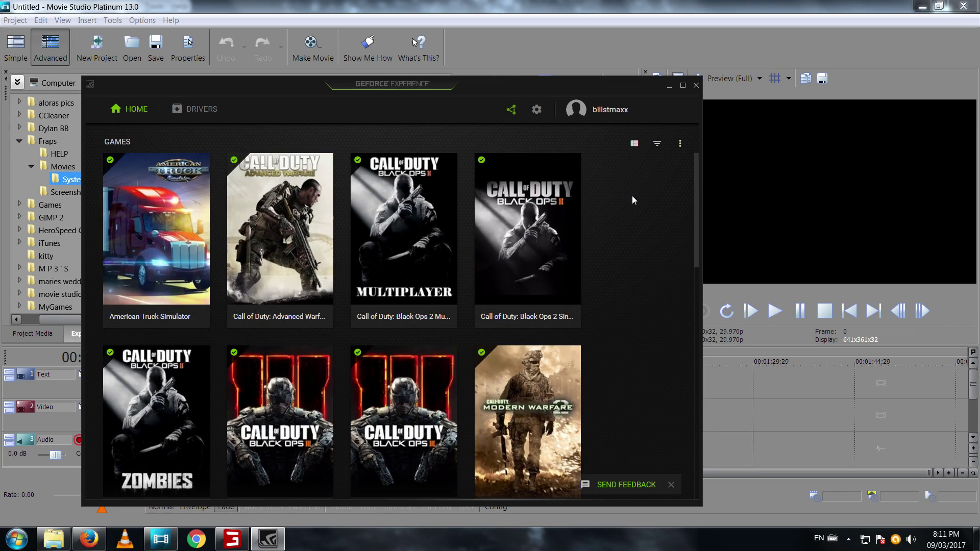
Close GeForce Experience and drag all 13 System32 videos onto the Video track at 00:00.
{"action": "left_click", "coordinate": [695, 84]}
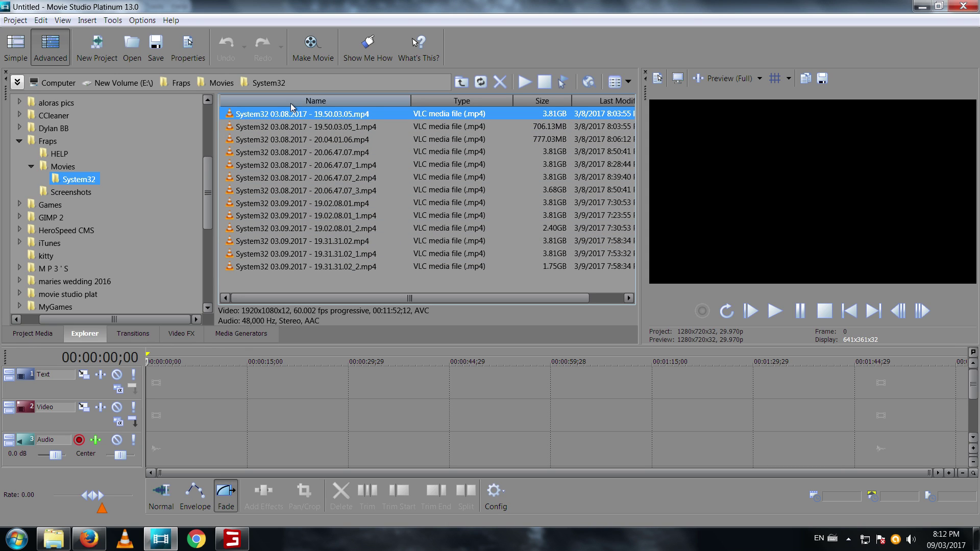
{"action": "key", "text": "ctrl+a"}
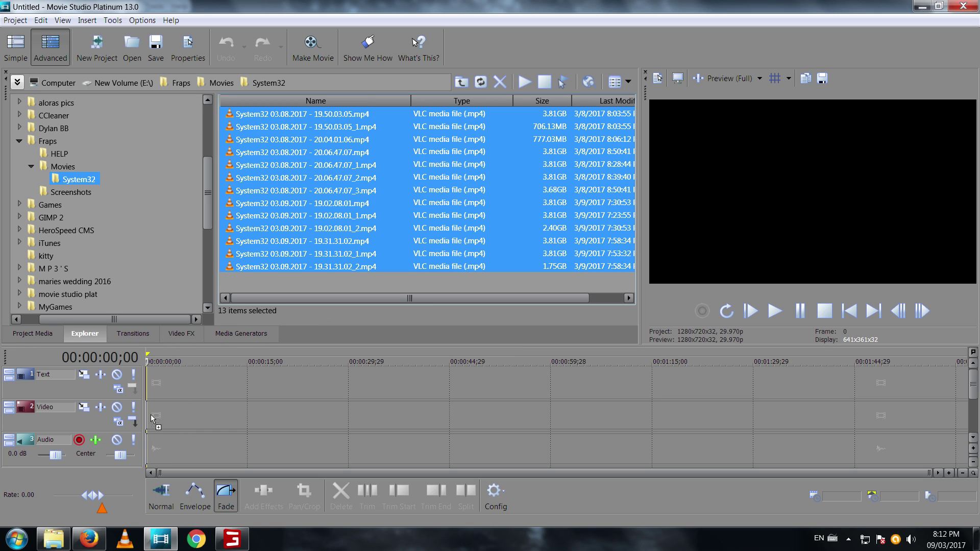
{"action": "left_click_drag", "start_coordinate": [226, 299], "coordinate": [153, 424]}
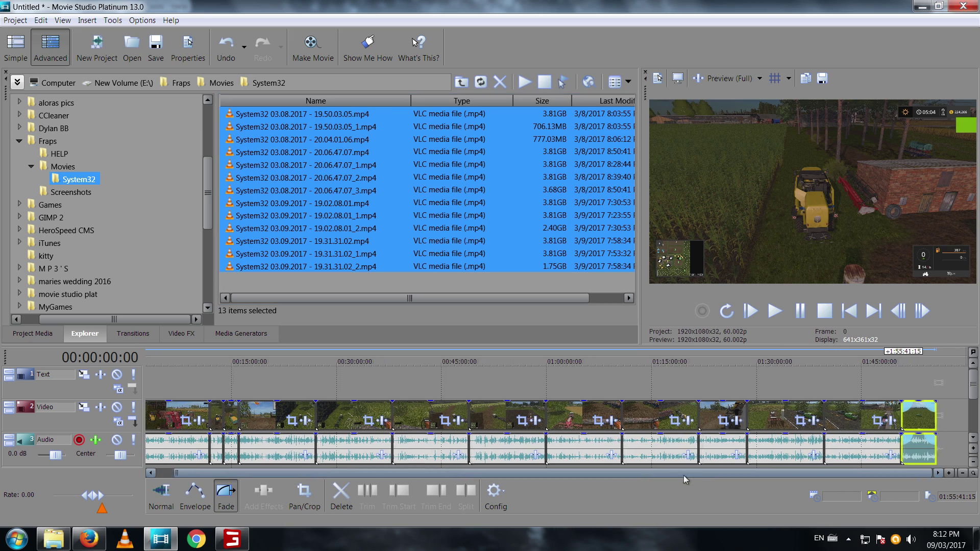
{"action": "left_click_drag", "start_coordinate": [667, 475], "coordinate": [713, 475]}
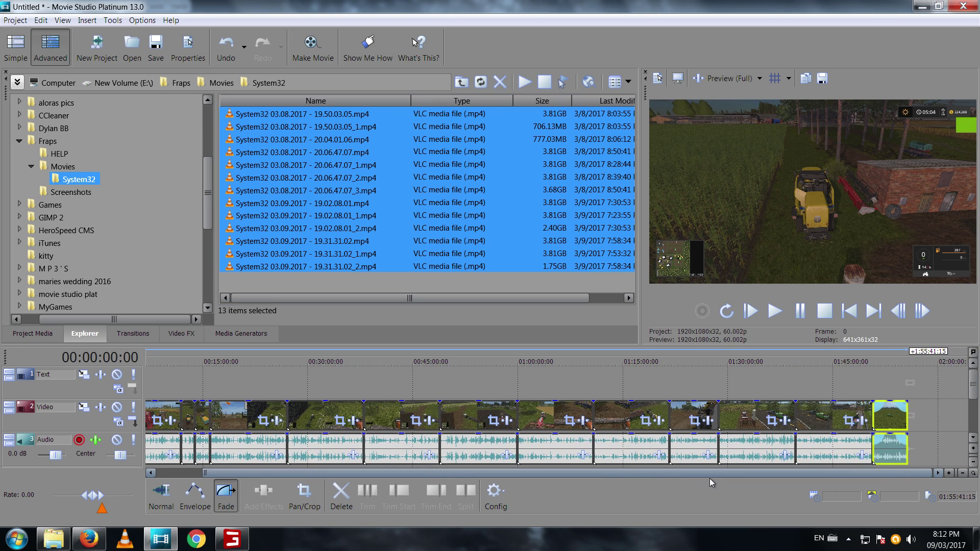
Check that the project ends at 01:55:41:15, then return the cursor to the start.
{"action": "left_click", "coordinate": [907, 363]}
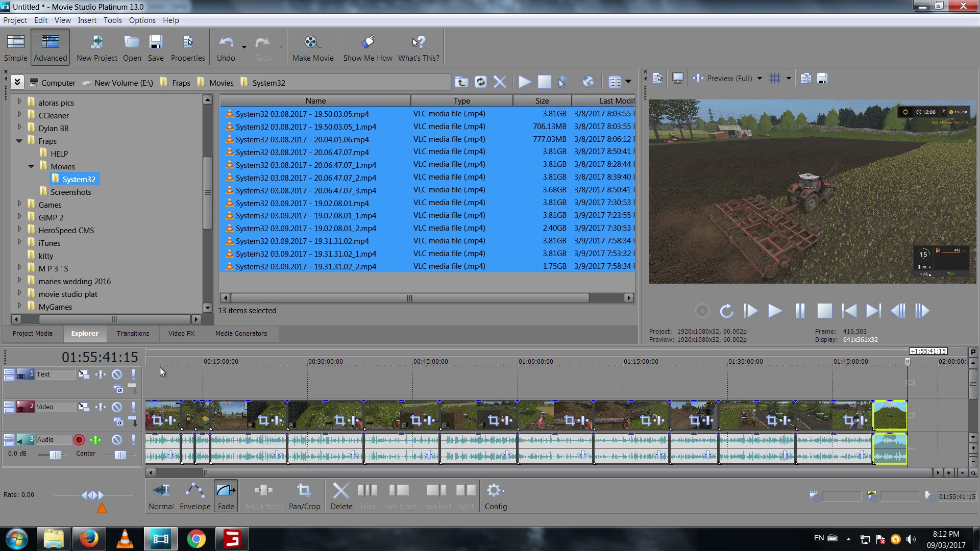
{"action": "scroll", "coordinate": [286, 475], "scroll_direction": "left", "scroll_amount": 2}
{"action": "scroll", "coordinate": [287, 475], "scroll_direction": "left", "scroll_amount": 3}
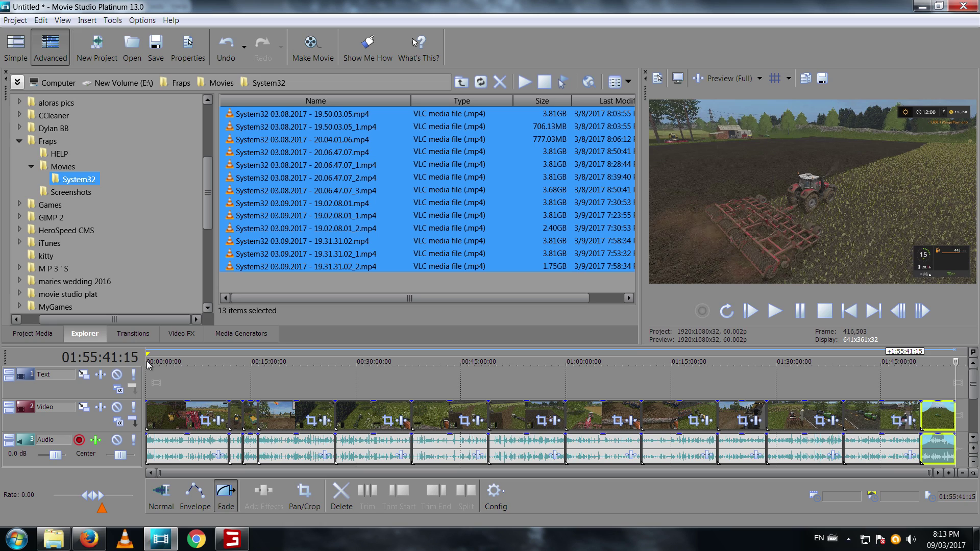
{"action": "key", "text": "ctrl+Home"}
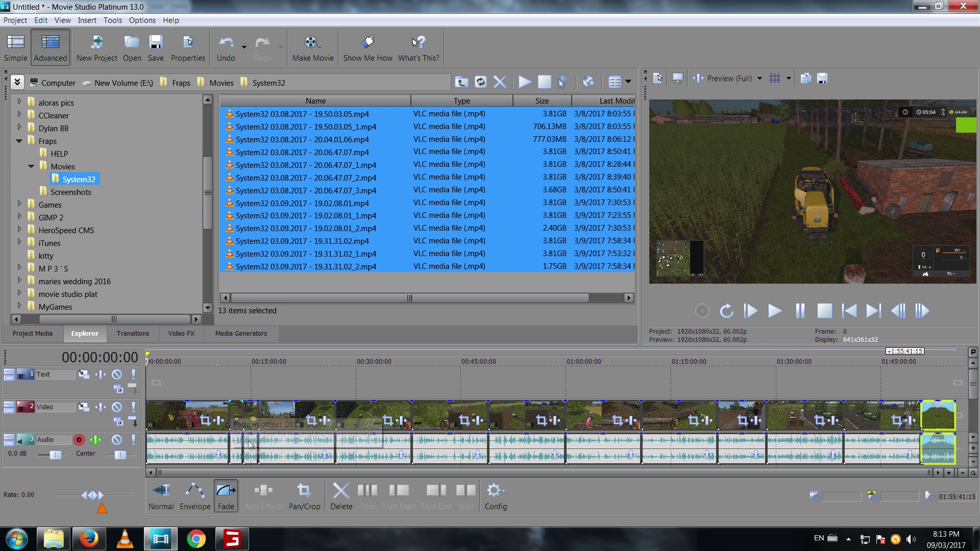
{"action": "scroll", "coordinate": [389, 415], "scroll_direction": "up", "scroll_amount": 3}
{"action": "scroll", "coordinate": [389, 415], "scroll_direction": "up", "scroll_amount": 4}
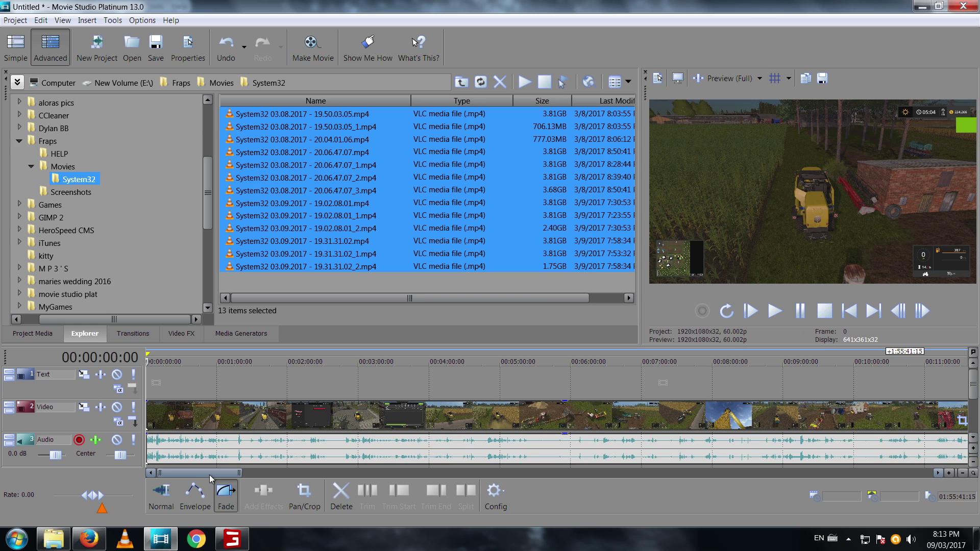
{"action": "left_click_drag", "start_coordinate": [210, 474], "coordinate": [268, 474]}
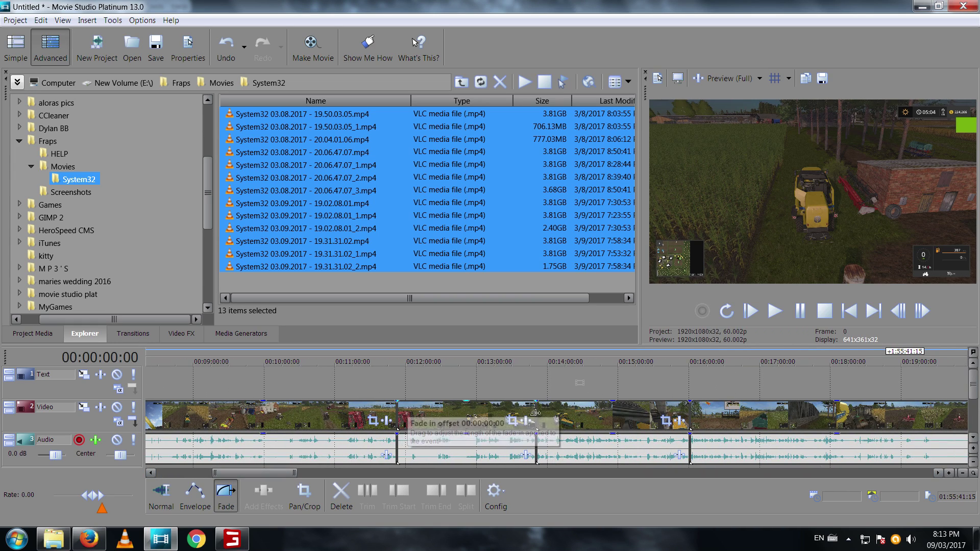
{"action": "left_click_drag", "start_coordinate": [234, 473], "coordinate": [176, 471]}
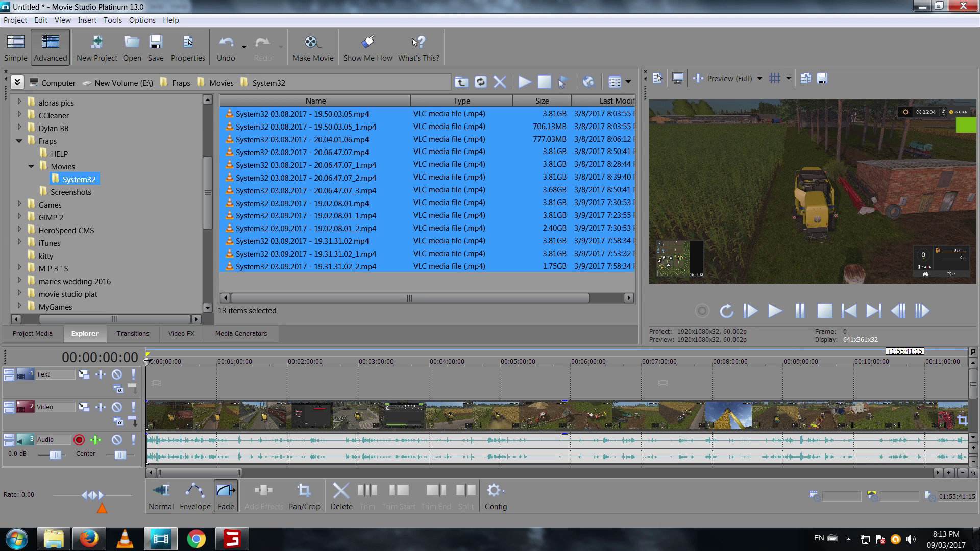
{"action": "key", "text": "space"}
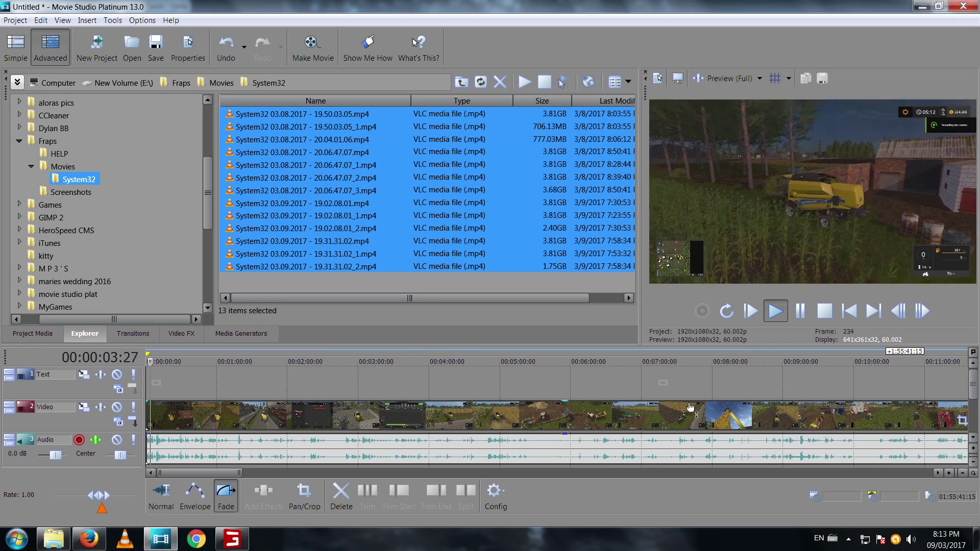
{"action": "key", "text": "space"}
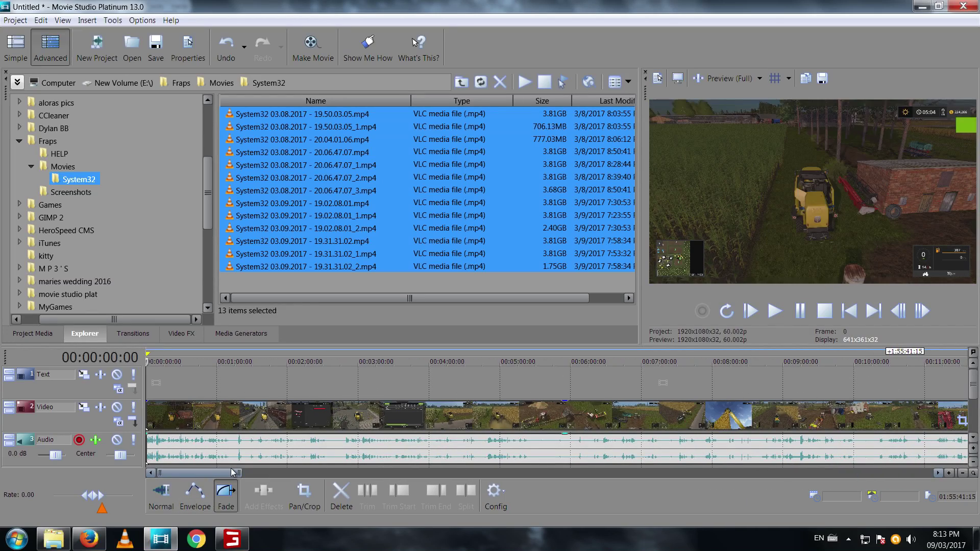
{"action": "left_click_drag", "start_coordinate": [211, 472], "coordinate": [258, 490]}
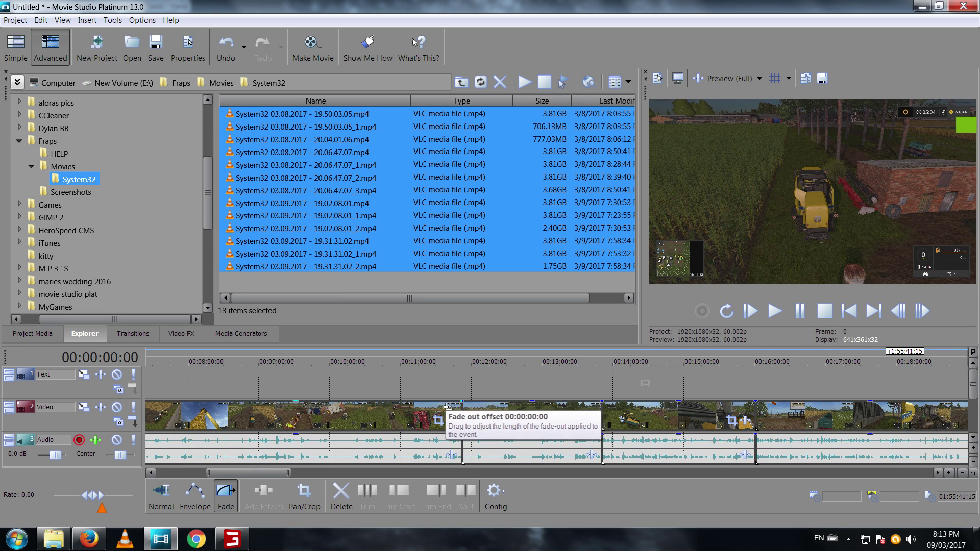
{"action": "left_click", "coordinate": [454, 363]}
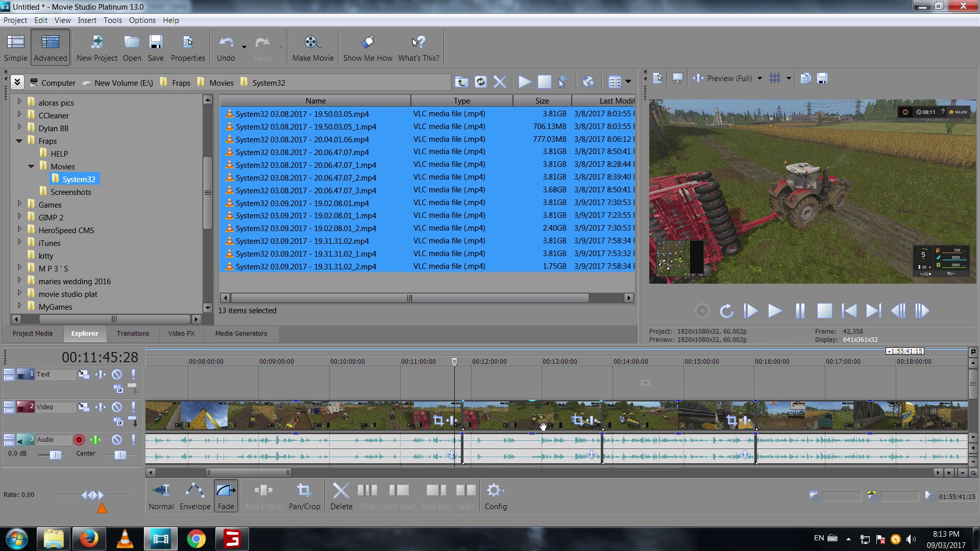
{"action": "key", "text": "space"}
{"action": "scroll", "coordinate": [587, 359], "scroll_direction": "up", "scroll_amount": 5}
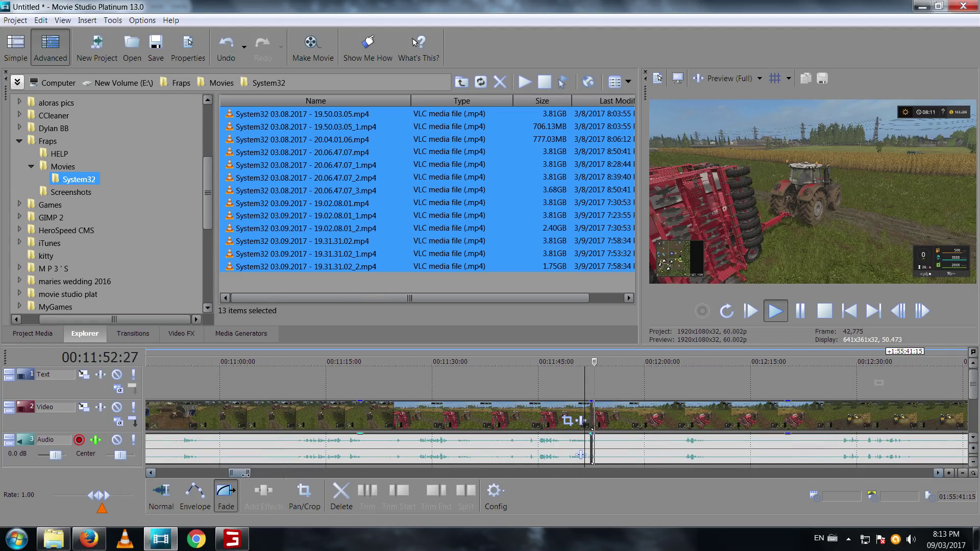
{"action": "left_click_drag", "start_coordinate": [234, 475], "coordinate": [255, 478]}
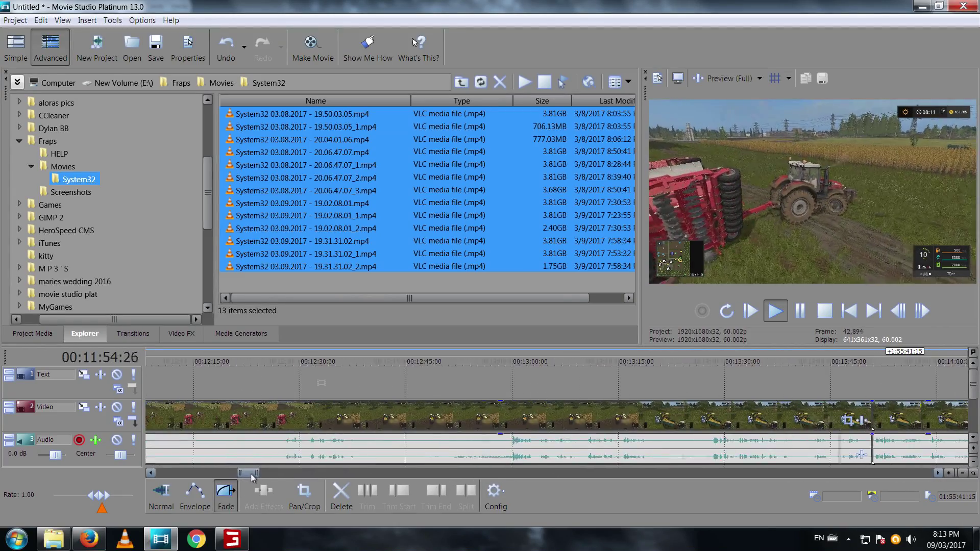
{"action": "left_click", "coordinate": [637, 362]}
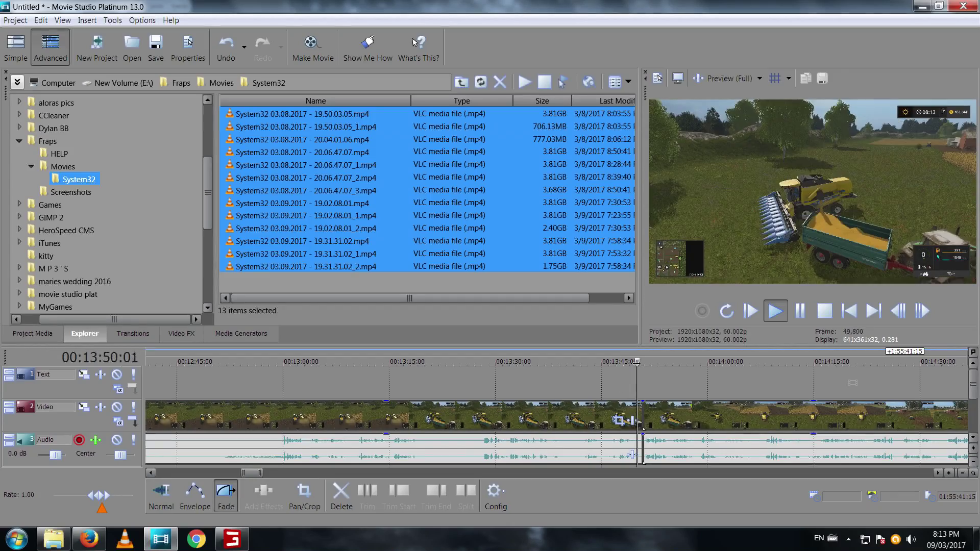
{"action": "scroll", "coordinate": [719, 384], "scroll_direction": "down", "scroll_amount": 2}
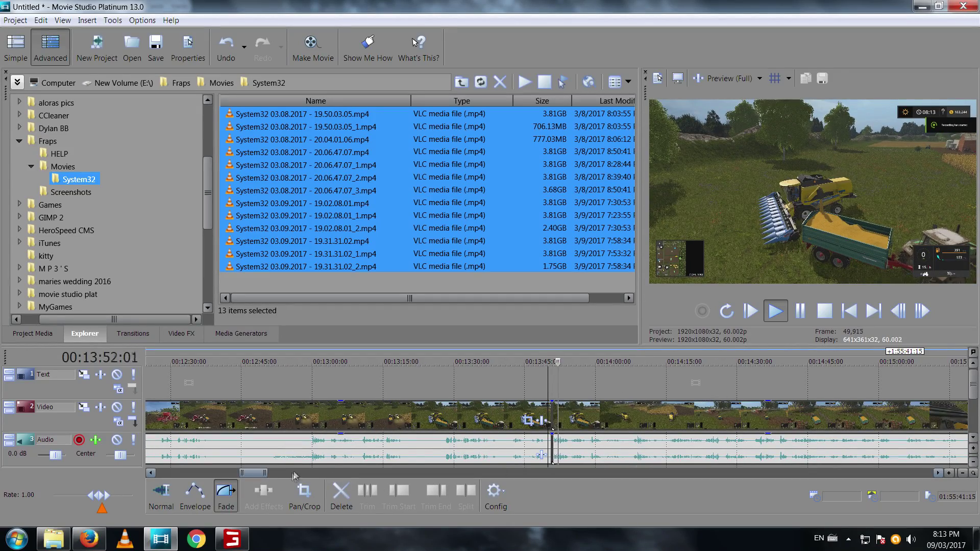
{"action": "left_click_drag", "start_coordinate": [250, 473], "coordinate": [265, 473]}
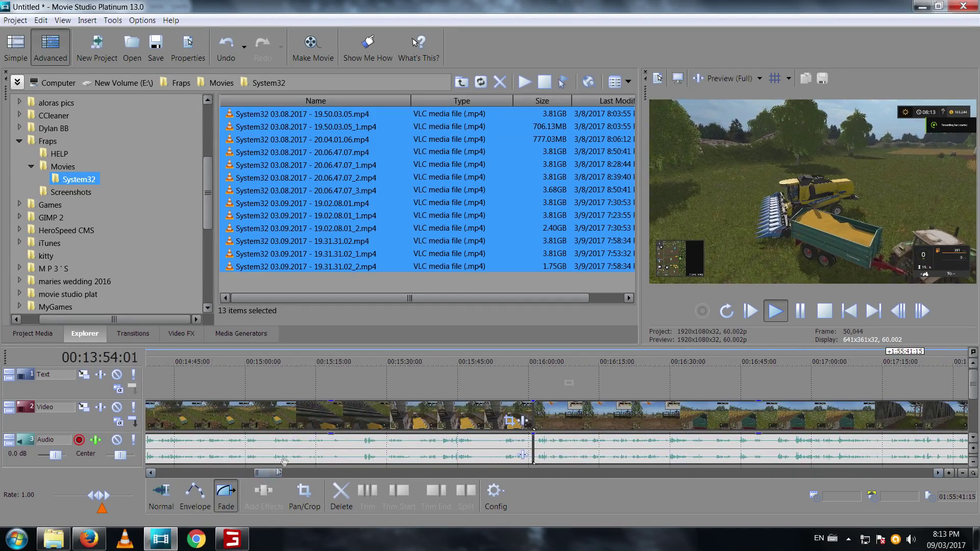
{"action": "left_click", "coordinate": [527, 363]}
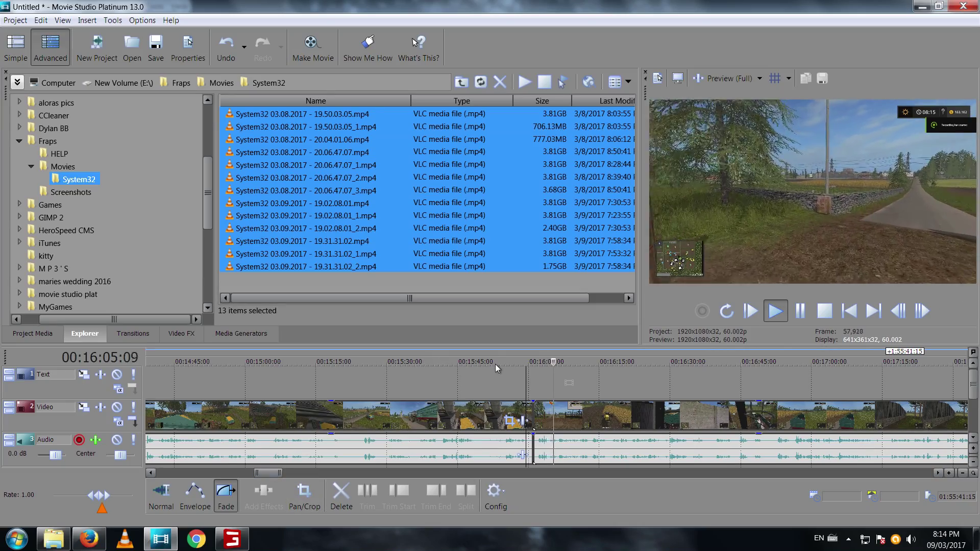
{"action": "left_click", "coordinate": [495, 363]}
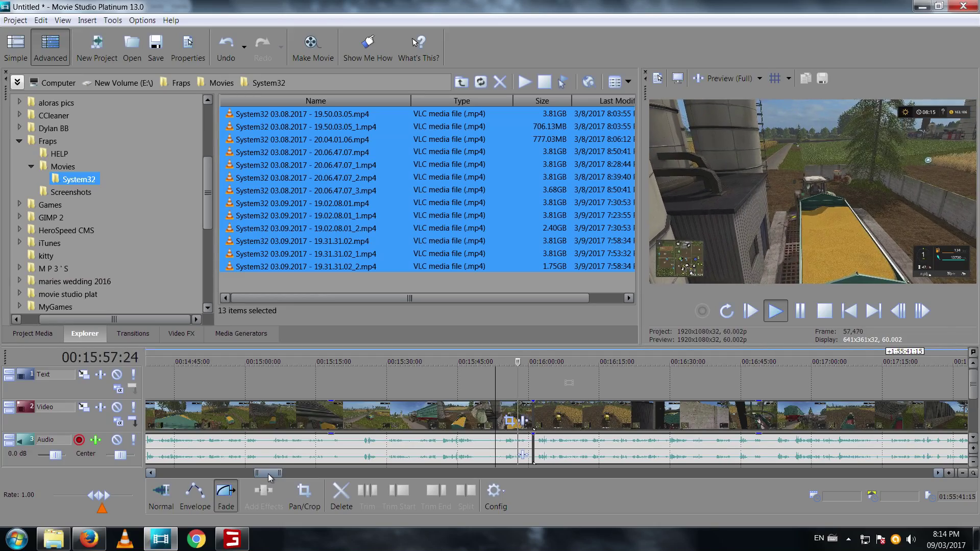
{"action": "left_click_drag", "start_coordinate": [269, 474], "coordinate": [338, 489]}
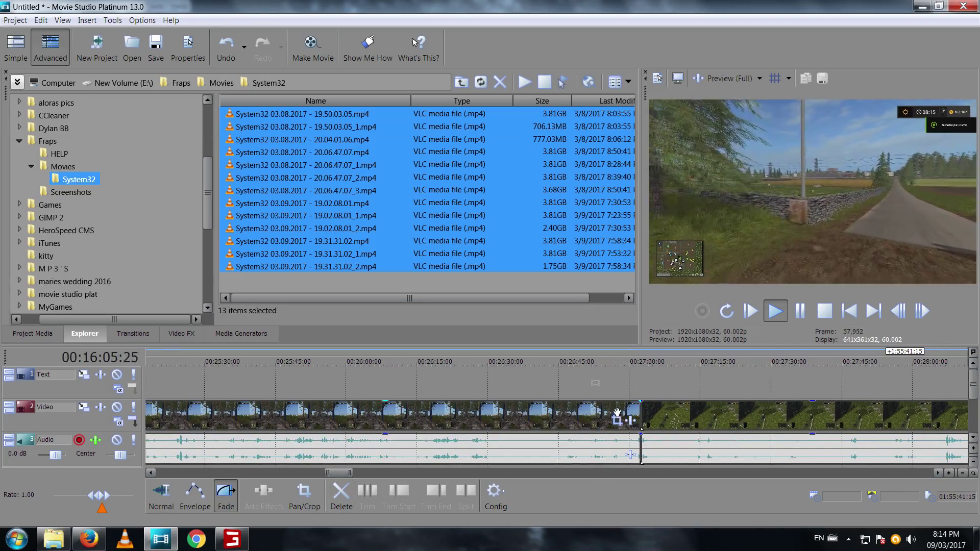
{"action": "left_click", "coordinate": [637, 362]}
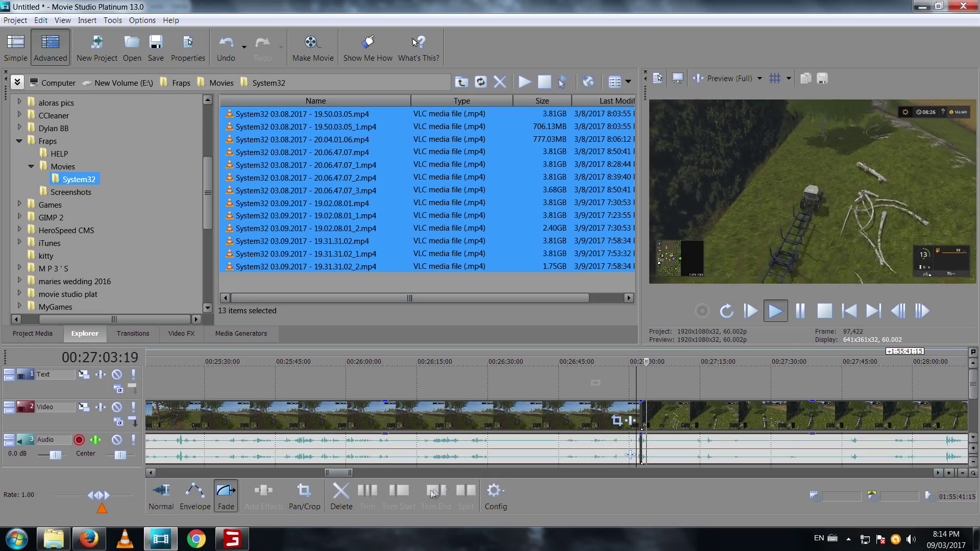
{"action": "left_click_drag", "start_coordinate": [343, 477], "coordinate": [393, 484]}
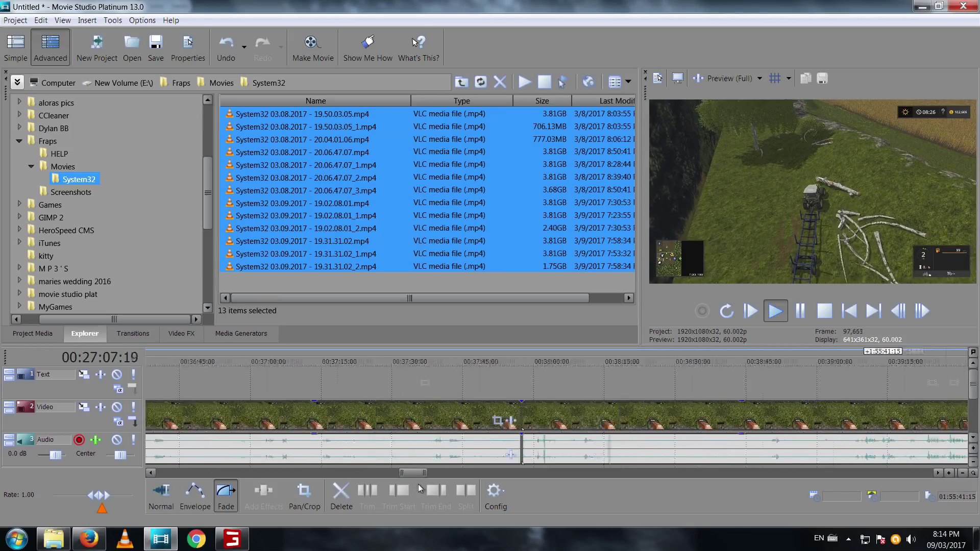
{"action": "left_click_drag", "start_coordinate": [393, 485], "coordinate": [417, 485]}
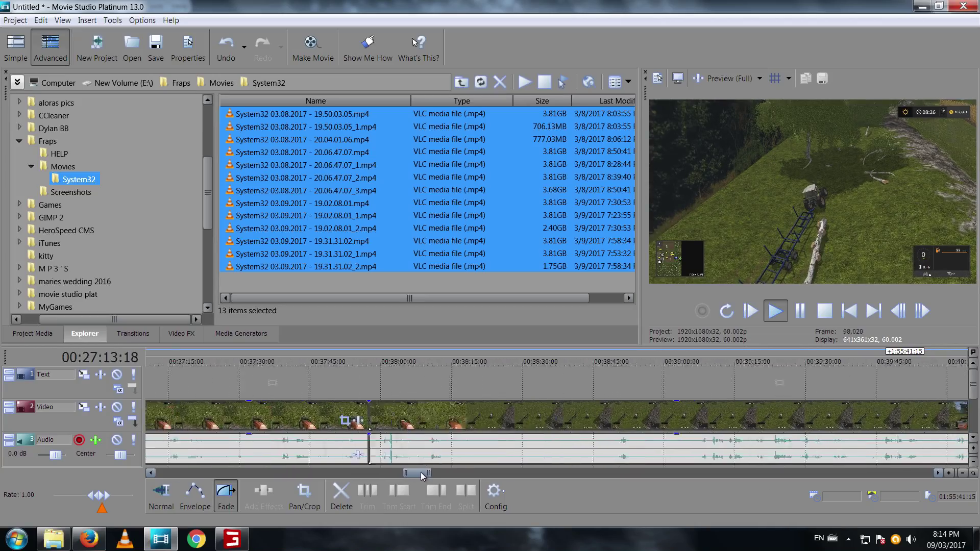
{"action": "left_click_drag", "start_coordinate": [413, 476], "coordinate": [484, 472]}
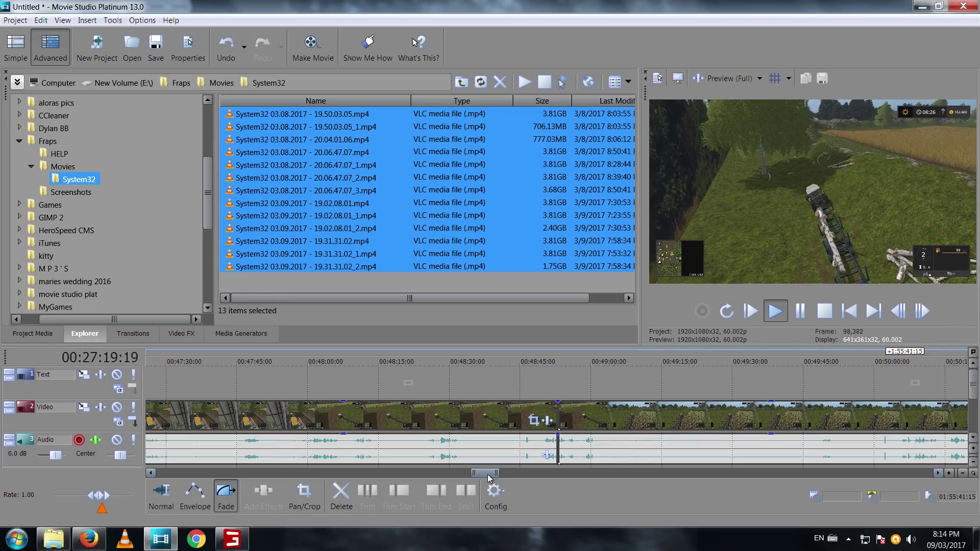
{"action": "left_click_drag", "start_coordinate": [488, 478], "coordinate": [560, 474]}
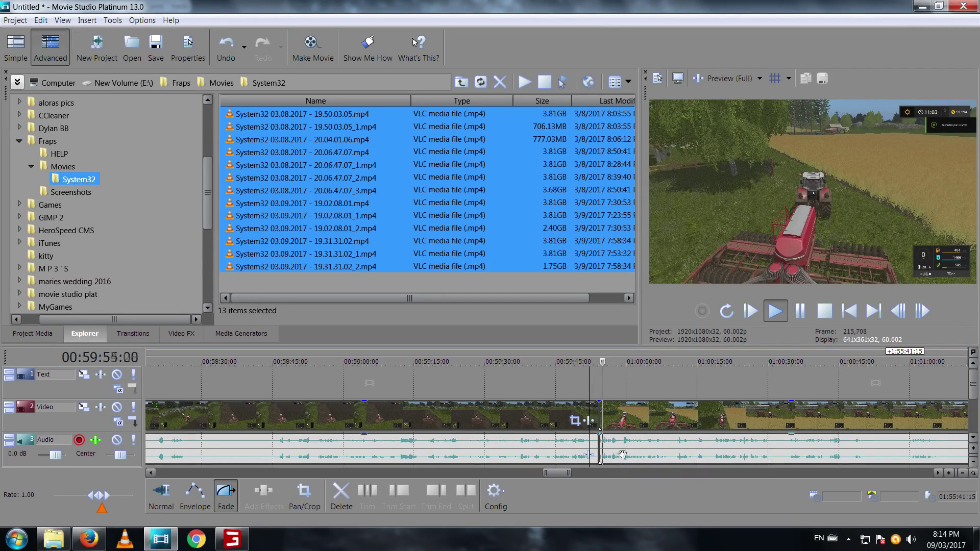
{"action": "left_click_drag", "start_coordinate": [559, 472], "coordinate": [633, 471]}
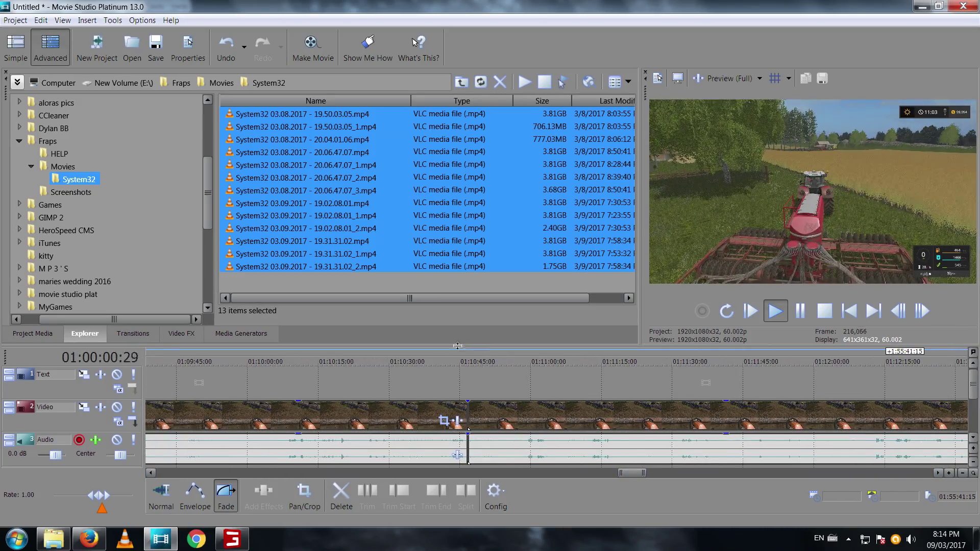
{"action": "left_click", "coordinate": [464, 362]}
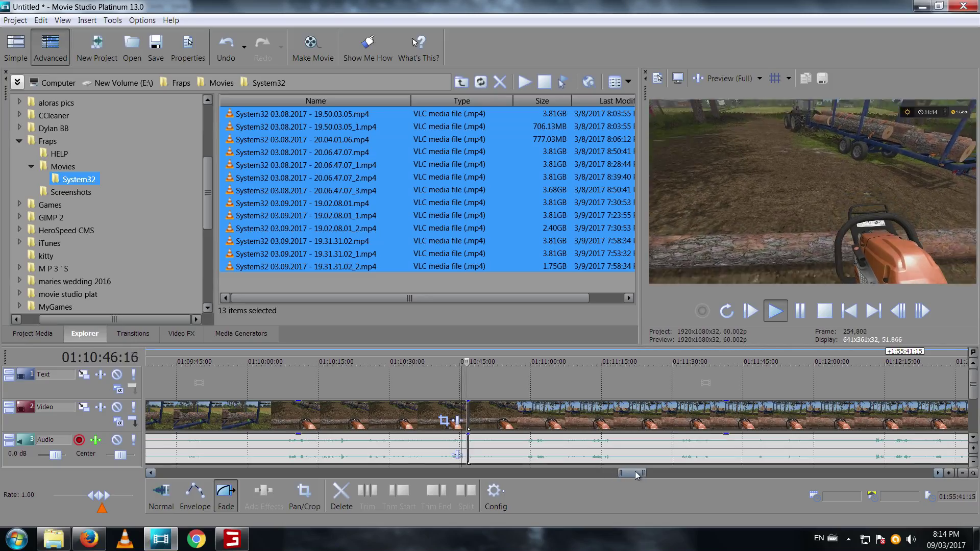
{"action": "left_click_drag", "start_coordinate": [635, 471], "coordinate": [706, 472]}
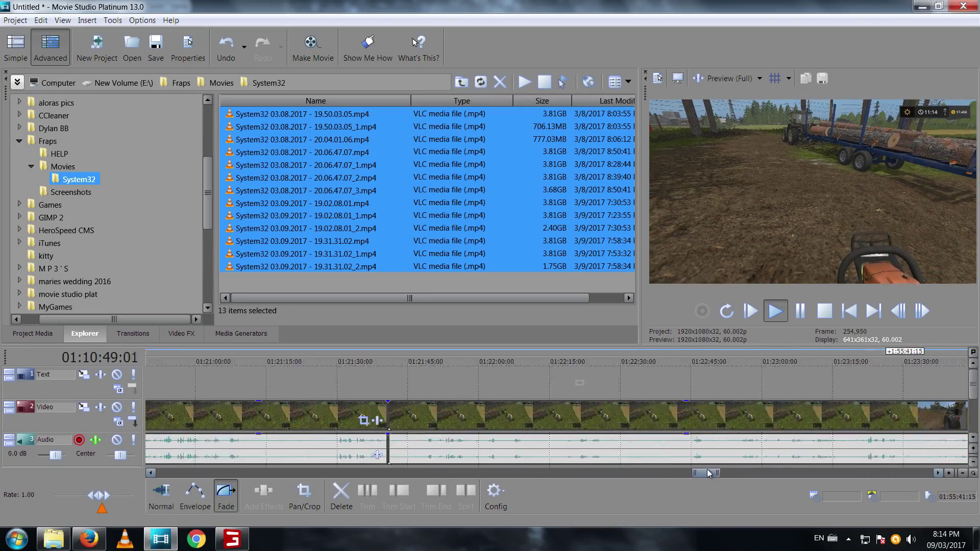
{"action": "left_click", "coordinate": [381, 363]}
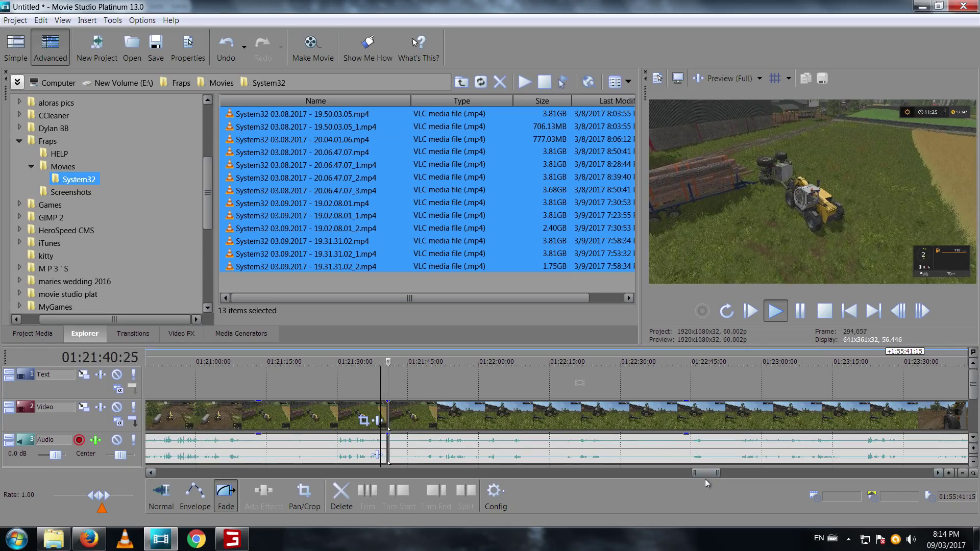
{"action": "left_click_drag", "start_coordinate": [704, 473], "coordinate": [751, 474]}
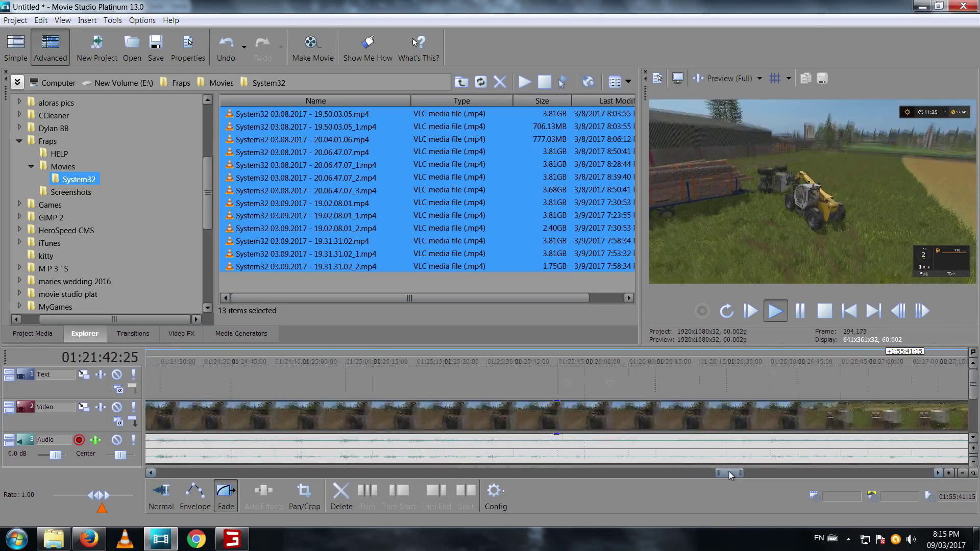
{"action": "left_click", "coordinate": [367, 363]}
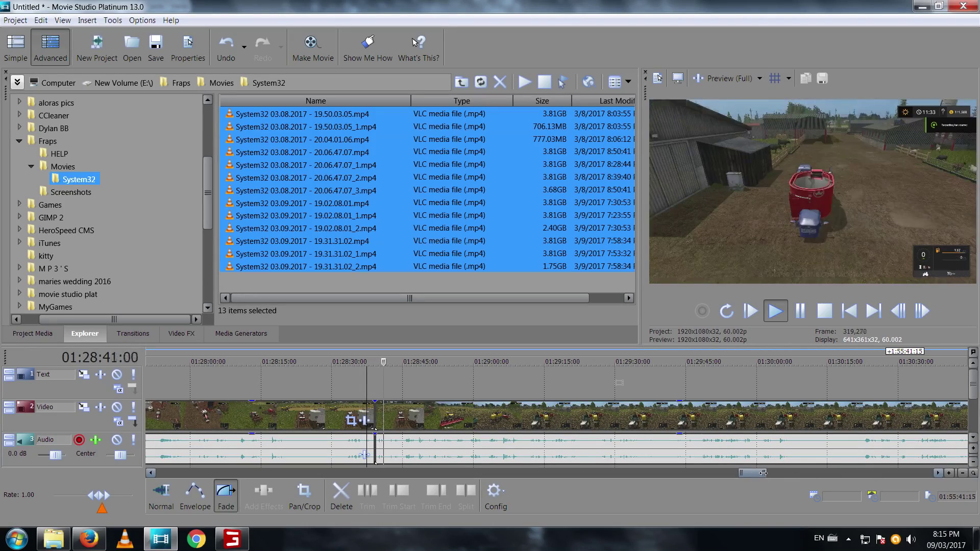
{"action": "left_click", "coordinate": [800, 310]}
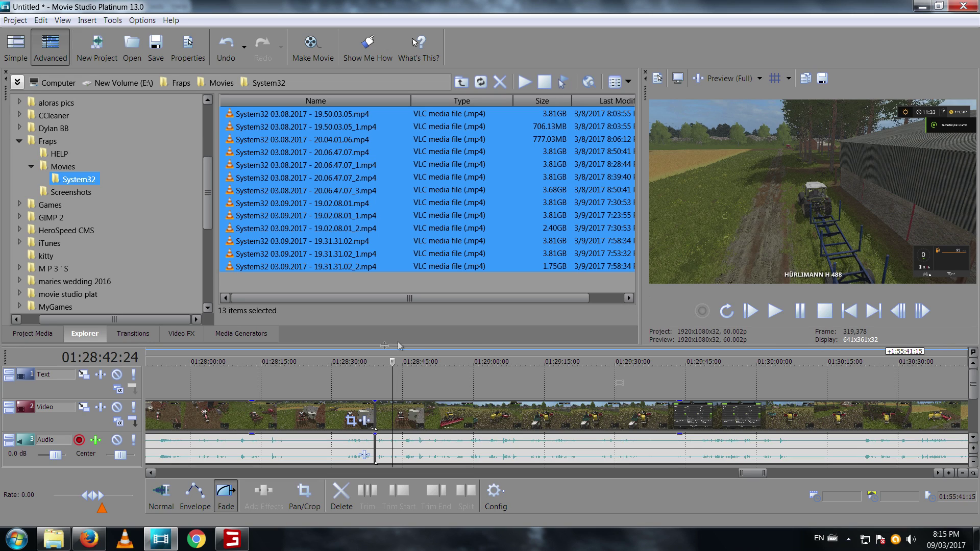
{"action": "left_click", "coordinate": [368, 362]}
{"action": "key", "text": "space"}
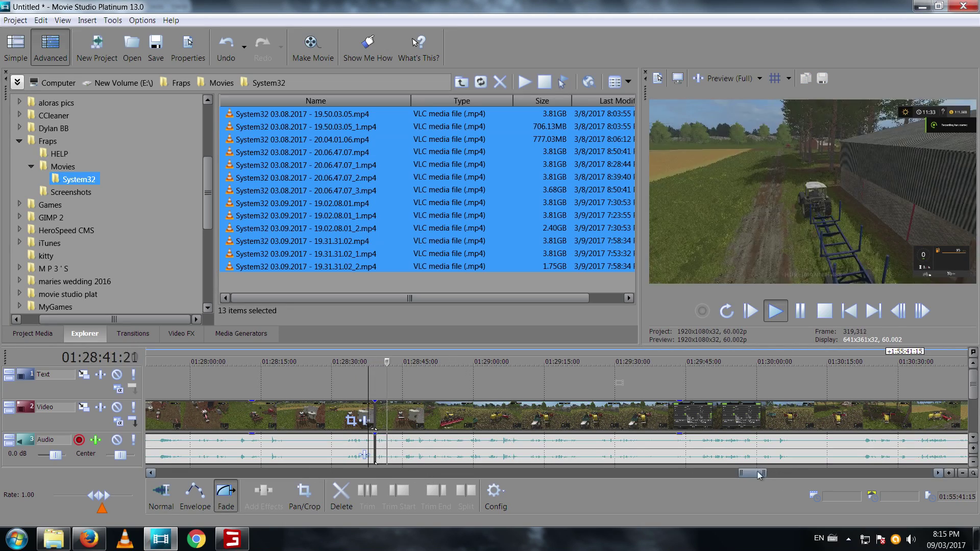
{"action": "left_click_drag", "start_coordinate": [753, 472], "coordinate": [819, 475]}
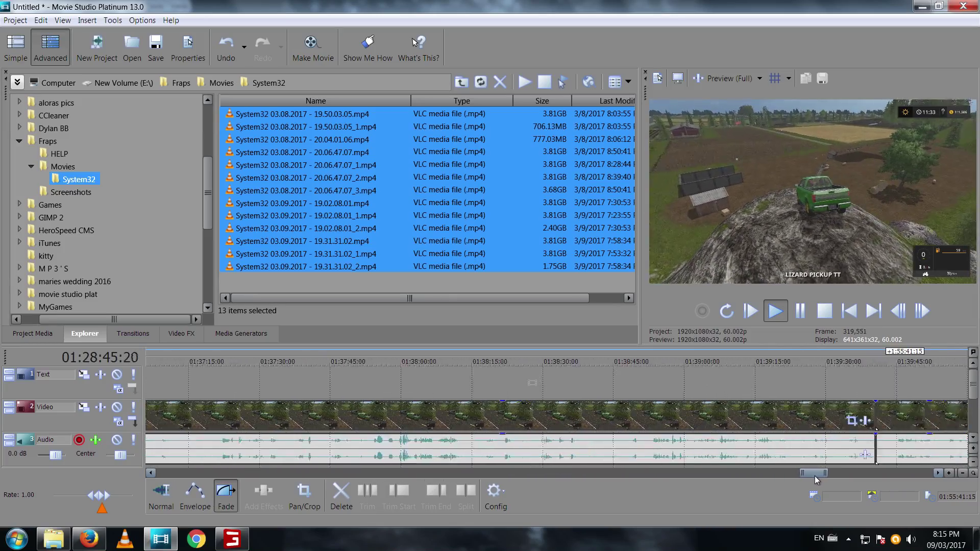
{"action": "left_click", "coordinate": [587, 361]}
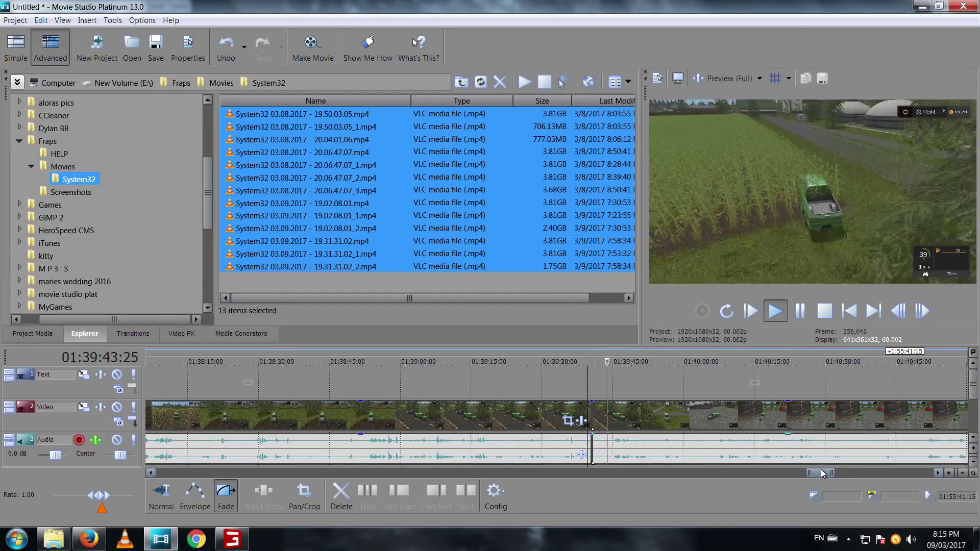
{"action": "left_click_drag", "start_coordinate": [821, 472], "coordinate": [862, 472]}
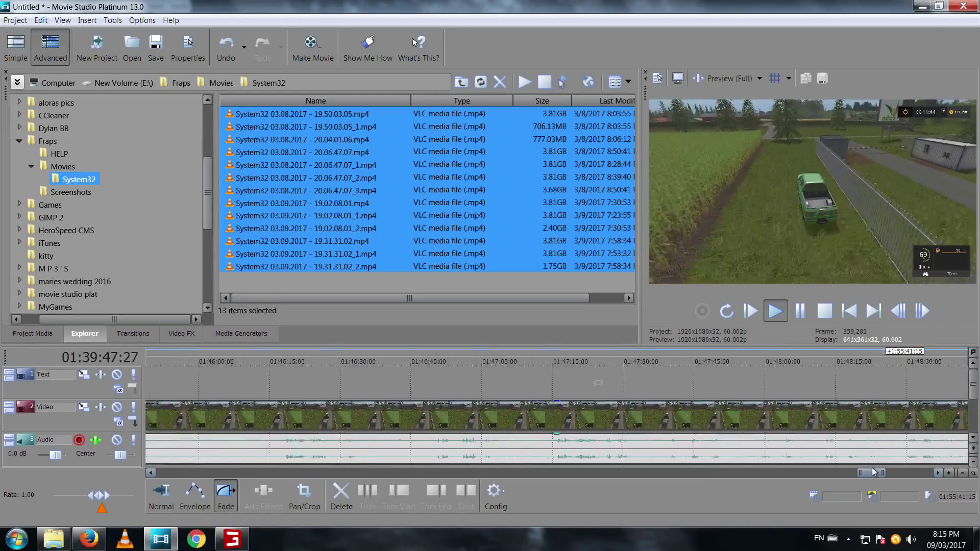
{"action": "left_click_drag", "start_coordinate": [863, 472], "coordinate": [893, 472]}
Scrub the last clip to about 1:55:35, stop playback, and add a two-second fade-out.
{"action": "left_click", "coordinate": [893, 461]}
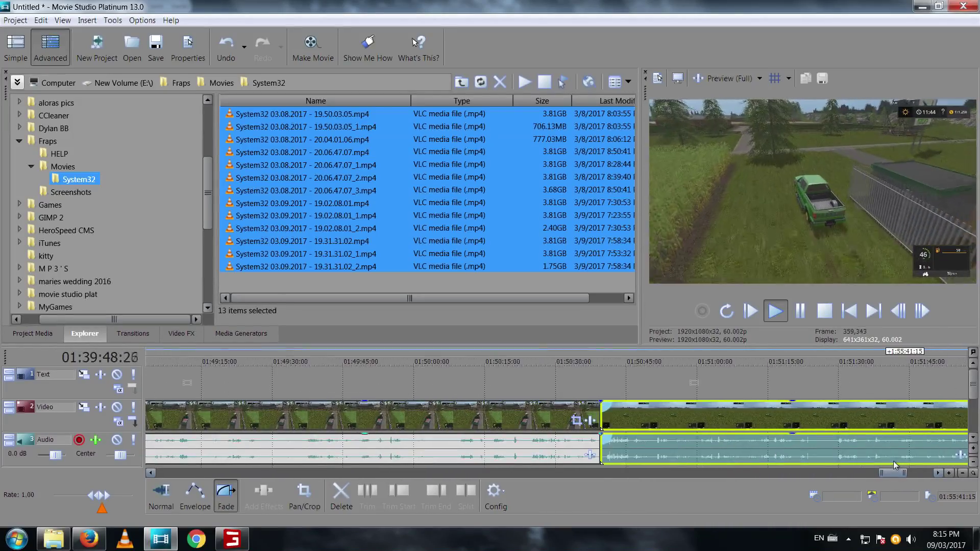
{"action": "left_click", "coordinate": [597, 363]}
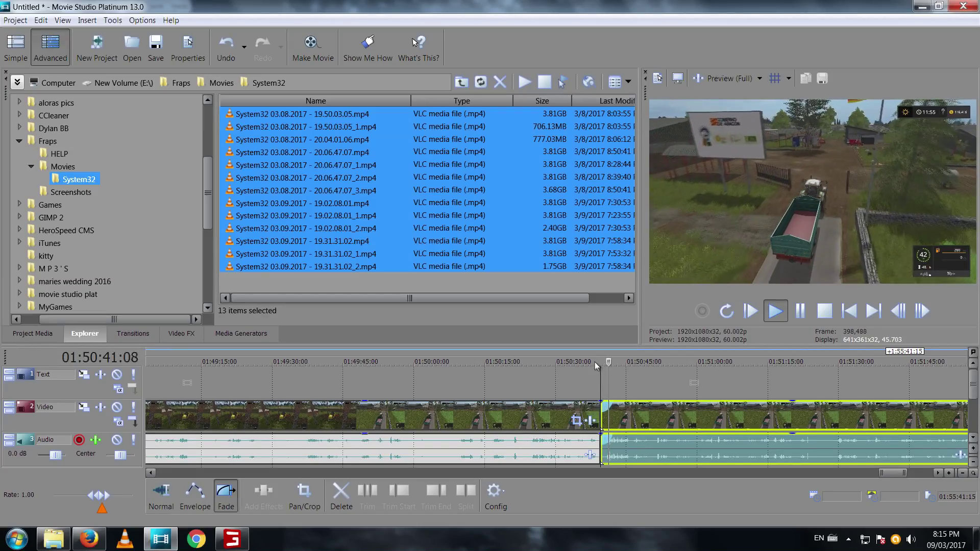
{"action": "left_click", "coordinate": [595, 362]}
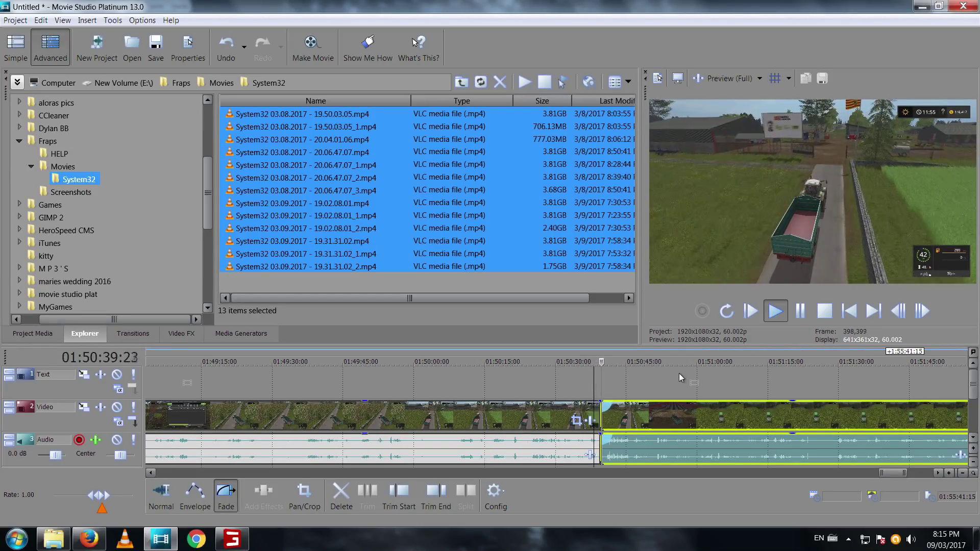
{"action": "left_click_drag", "start_coordinate": [894, 472], "coordinate": [923, 476]}
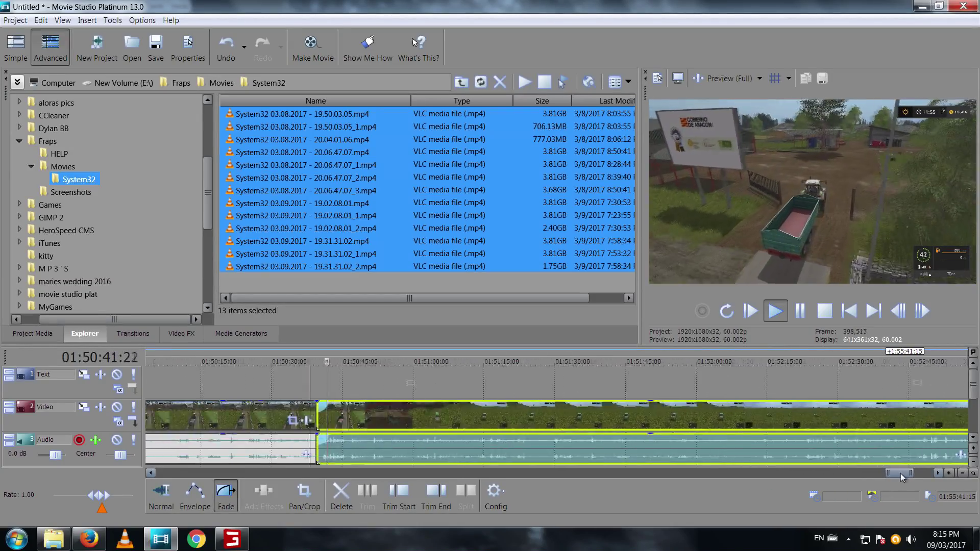
{"action": "left_click_drag", "start_coordinate": [283, 362], "coordinate": [793, 362]}
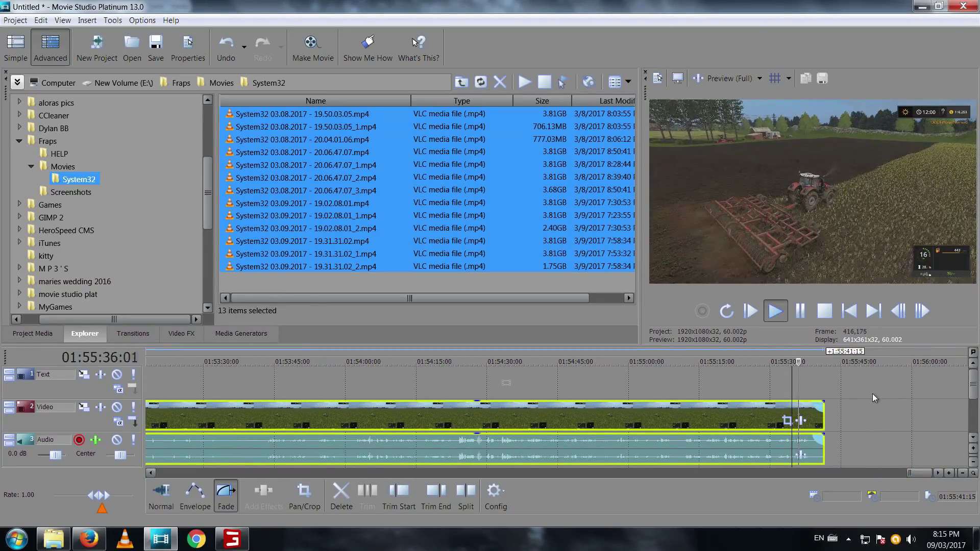
{"action": "key", "text": "space"}
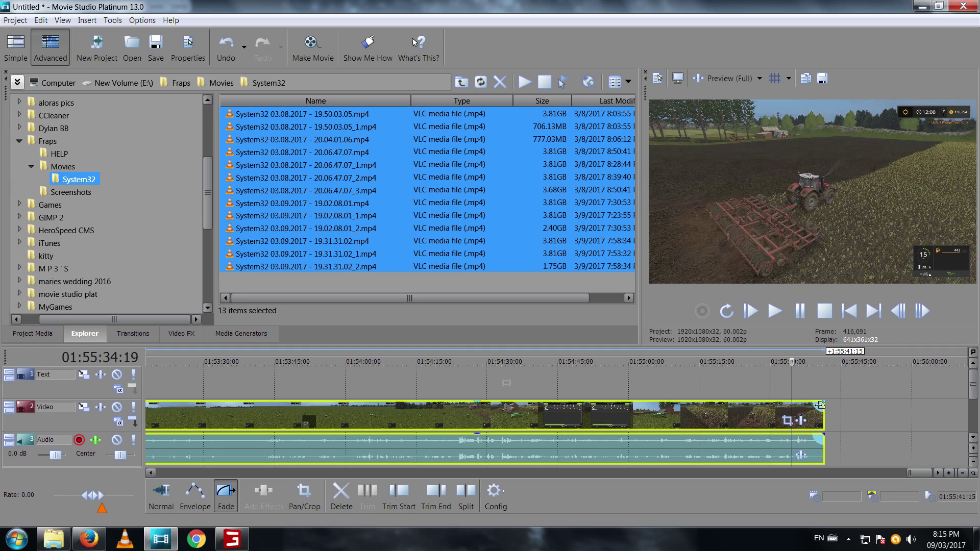
{"action": "left_click_drag", "start_coordinate": [820, 406], "coordinate": [810, 406]}
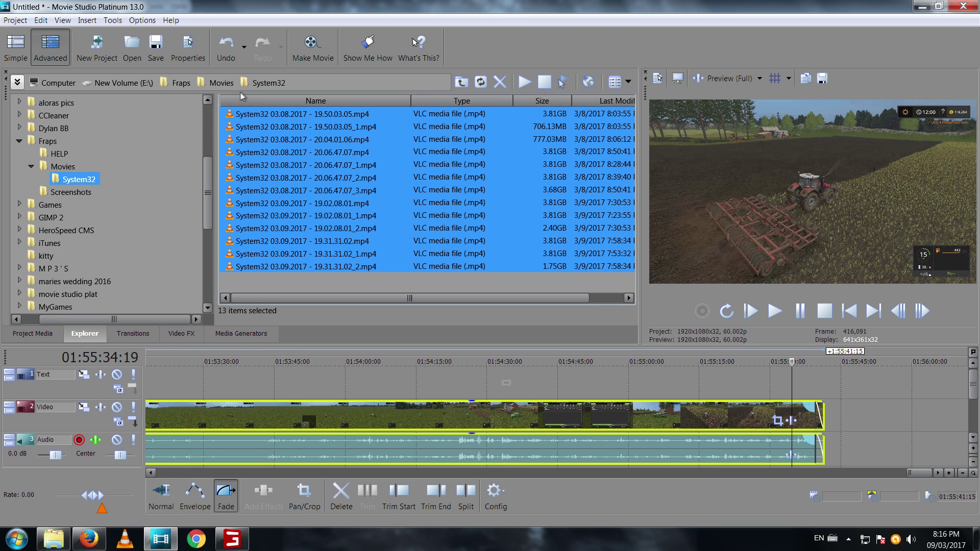
Browse the Cross Effect and Venetian Blinds transitions, then switch to the Video FX library.
{"action": "left_click", "coordinate": [125, 336]}
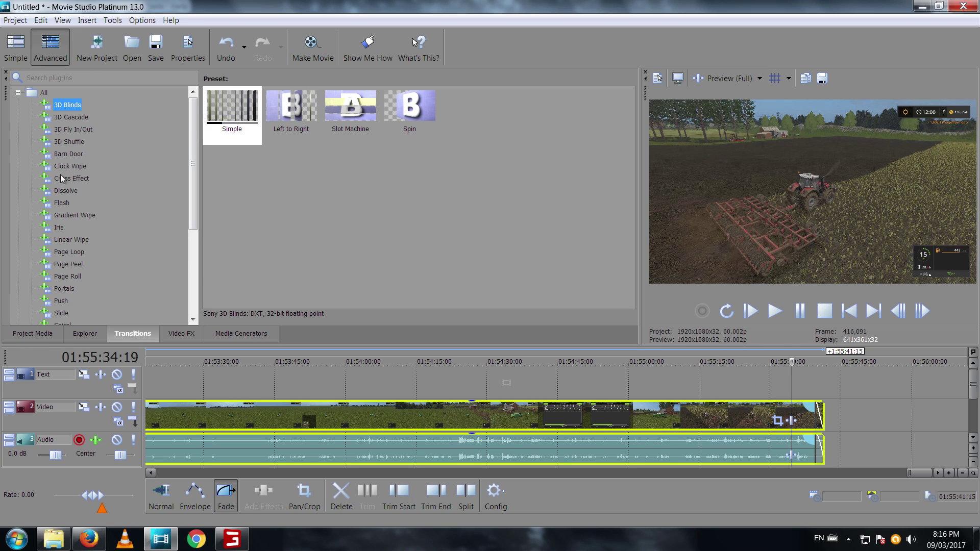
{"action": "key", "text": "Down"}
{"action": "key", "text": "Down"}
{"action": "key", "text": "Down"}
{"action": "scroll", "coordinate": [114, 235], "scroll_direction": "down", "scroll_amount": 1}
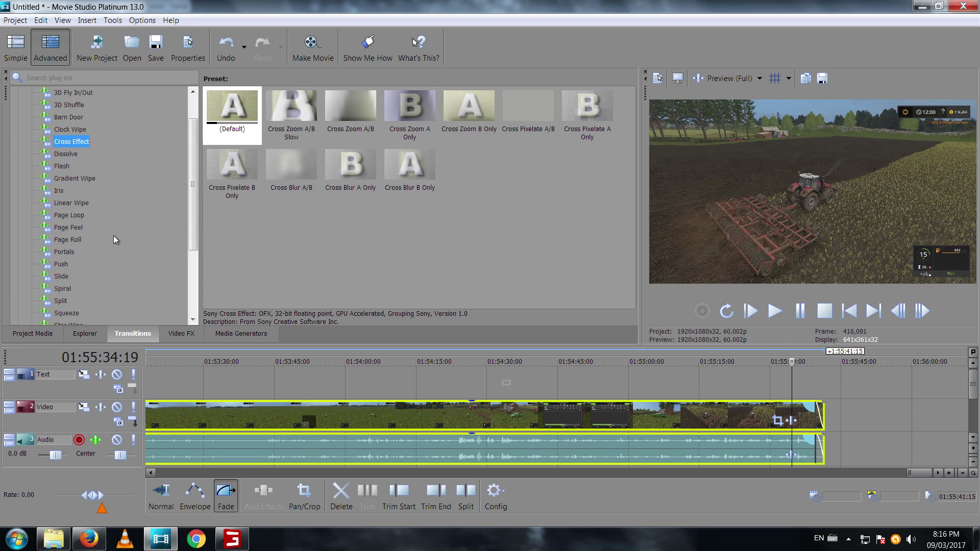
{"action": "scroll", "coordinate": [113, 234], "scroll_direction": "down", "scroll_amount": 1}
{"action": "scroll", "coordinate": [91, 239], "scroll_direction": "down", "scroll_amount": 2}
{"action": "left_click", "coordinate": [78, 240]}
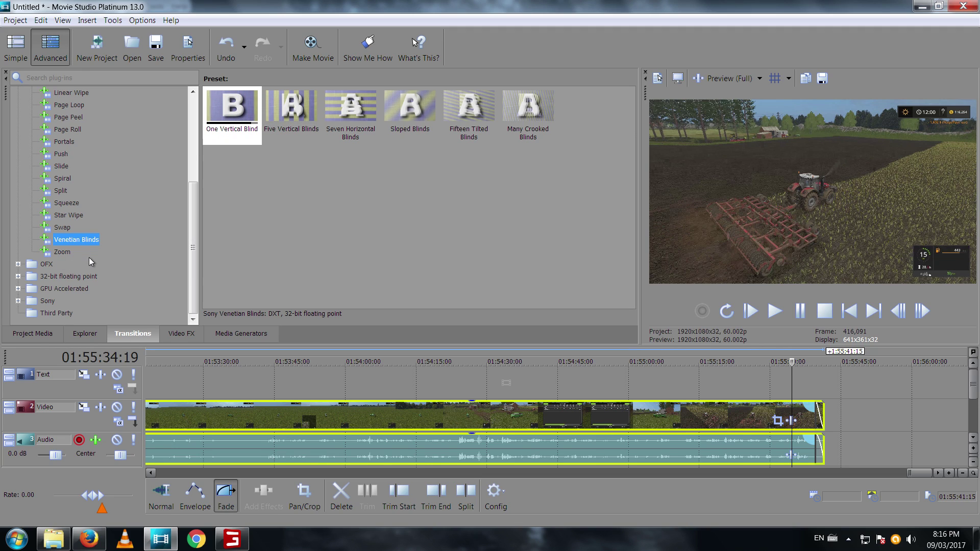
{"action": "left_click", "coordinate": [182, 334]}
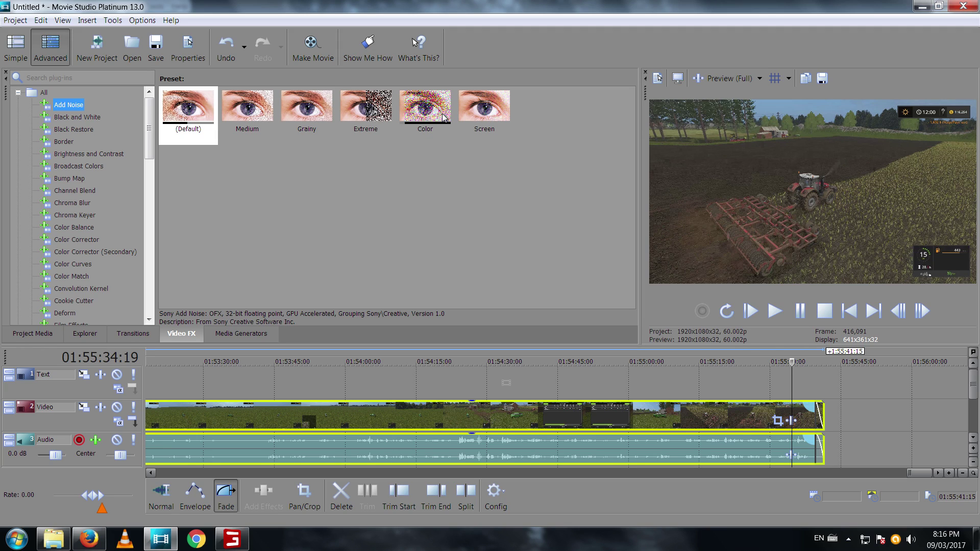
View the Bump Map, Color Balance and HitFilm Leave Color presets, then switch to Media Generators.
{"action": "left_click", "coordinate": [67, 178]}
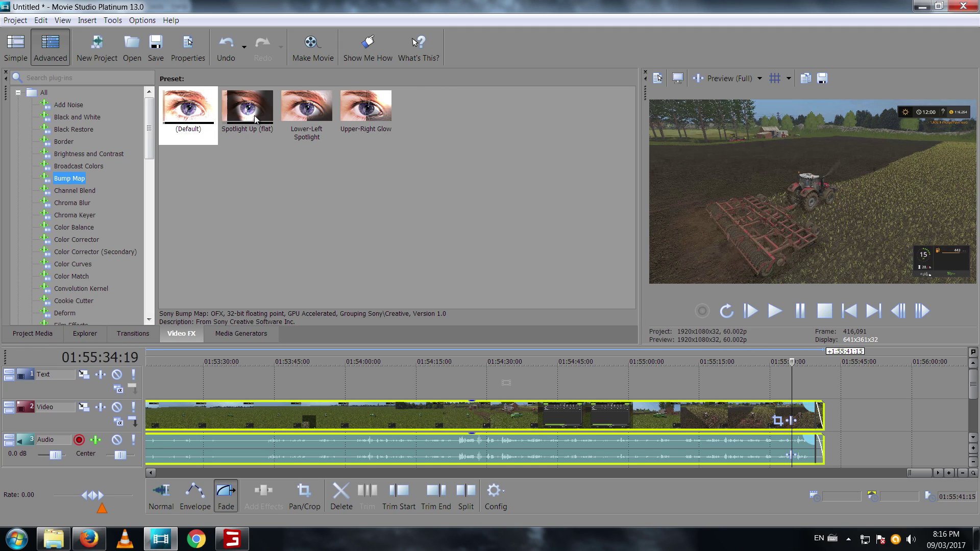
{"action": "left_click", "coordinate": [73, 228]}
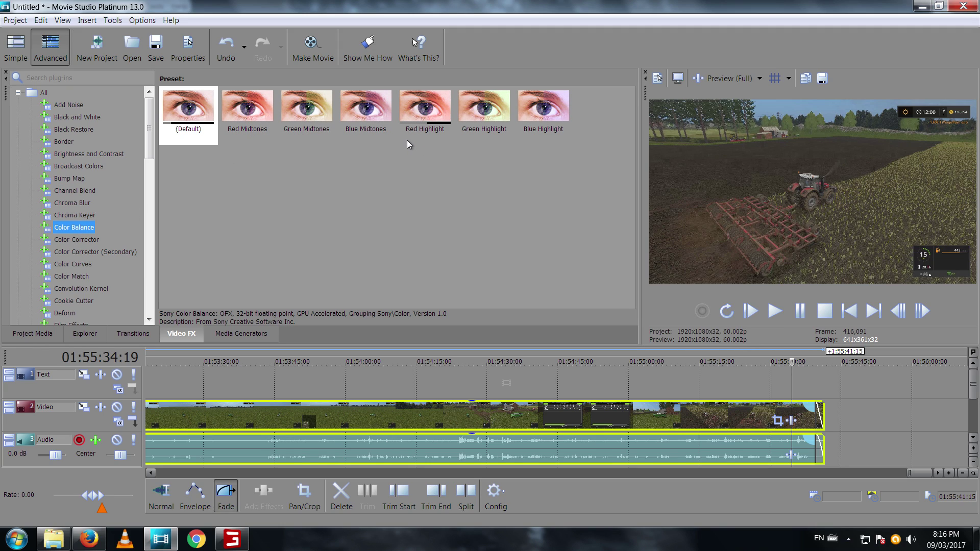
{"action": "scroll", "coordinate": [93, 190], "scroll_direction": "down", "scroll_amount": 2}
{"action": "scroll", "coordinate": [94, 190], "scroll_direction": "down", "scroll_amount": 3}
{"action": "scroll", "coordinate": [94, 189], "scroll_direction": "down", "scroll_amount": 1}
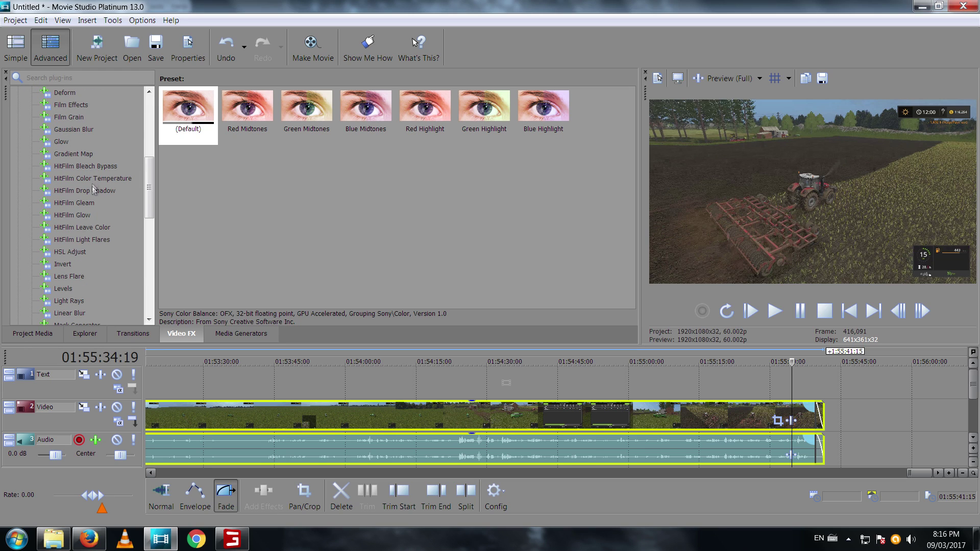
{"action": "left_click", "coordinate": [86, 227]}
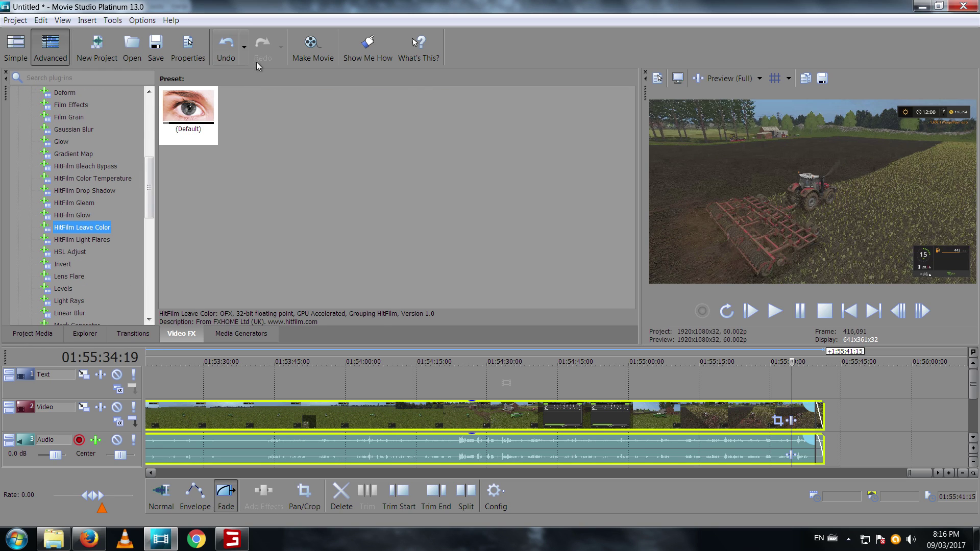
{"action": "left_click", "coordinate": [240, 335]}
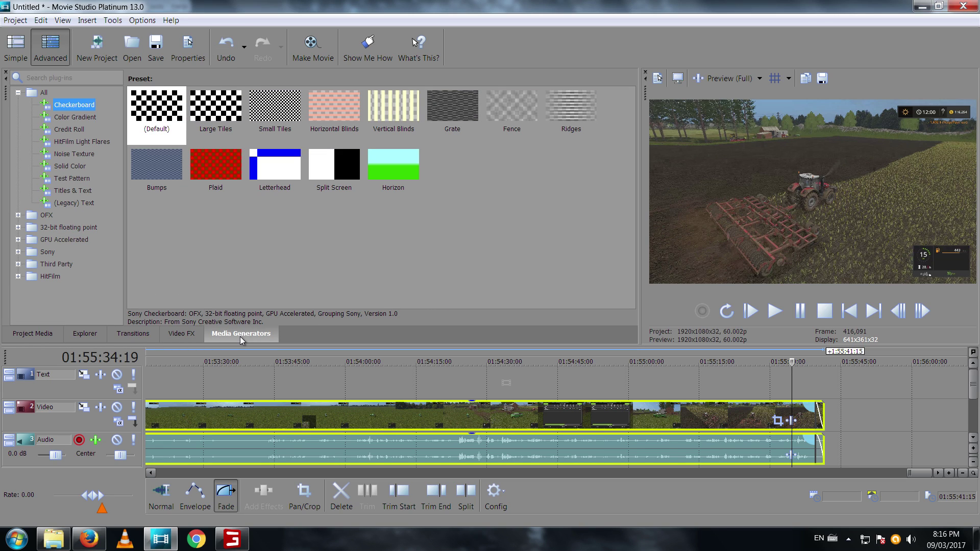
Drag the (Default) Titles & Text preset onto the Text track after the farm clip.
{"action": "left_click", "coordinate": [75, 192]}
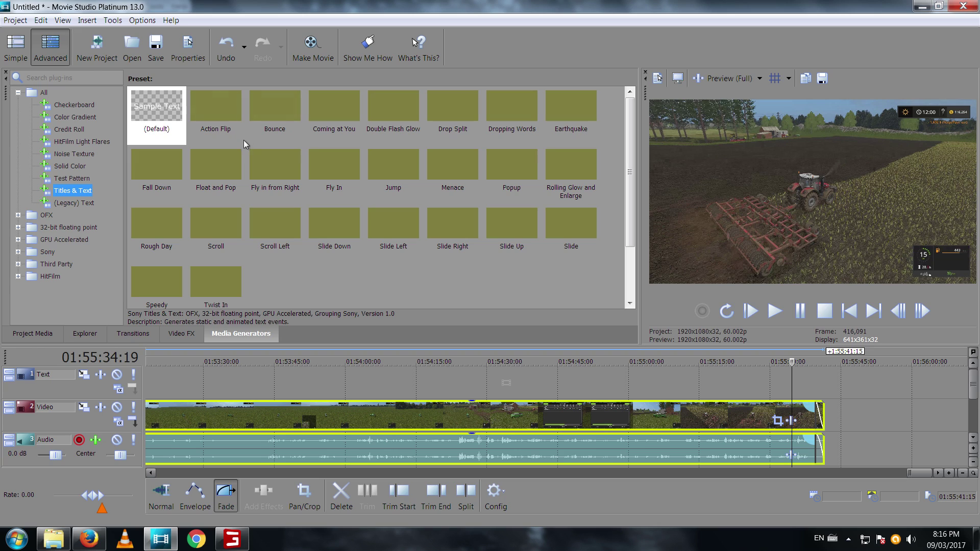
{"action": "mouse_move", "coordinate": [158, 106]}
{"action": "left_mouse_down"}
{"action": "mouse_move", "coordinate": [666, 324]}
{"action": "mouse_move", "coordinate": [834, 381]}
{"action": "left_mouse_up"}
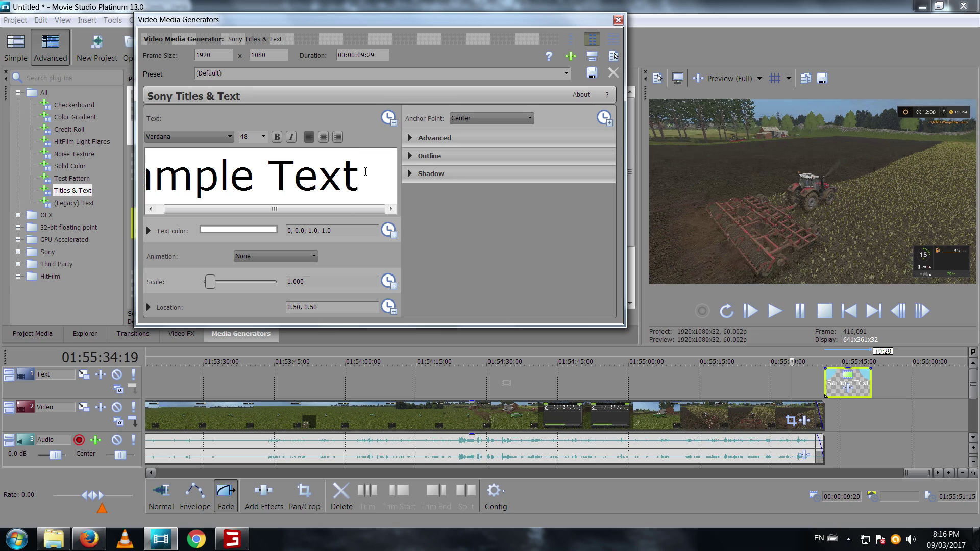
Replace the title text with HI TUBES in the Swiss921 BT font.
{"action": "key", "text": "ctrl+a"}
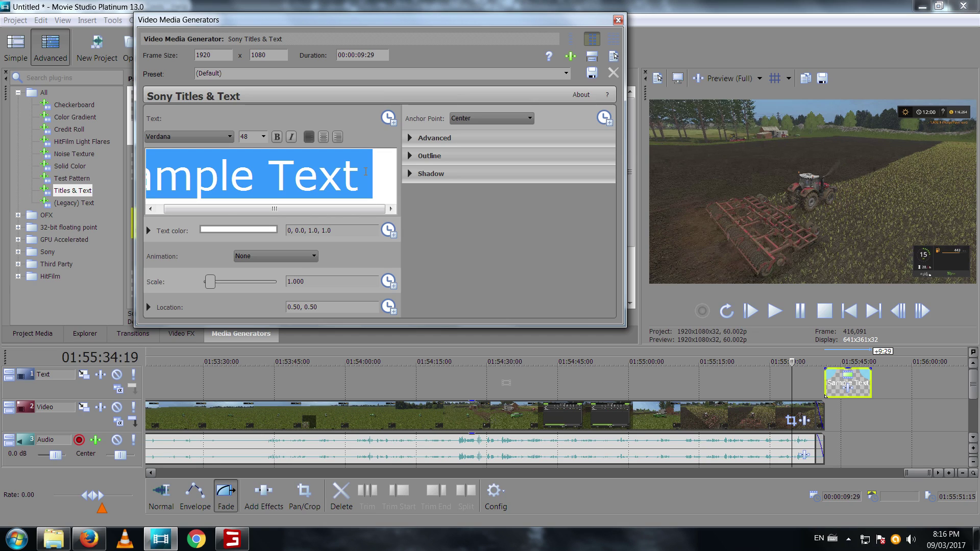
{"action": "type", "text": "HI T"}
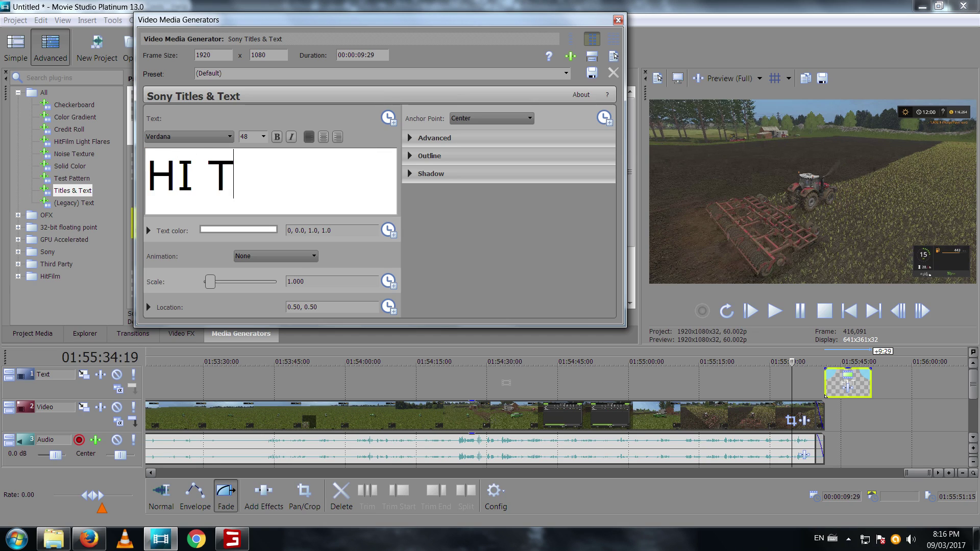
{"action": "type", "text": "UBES"}
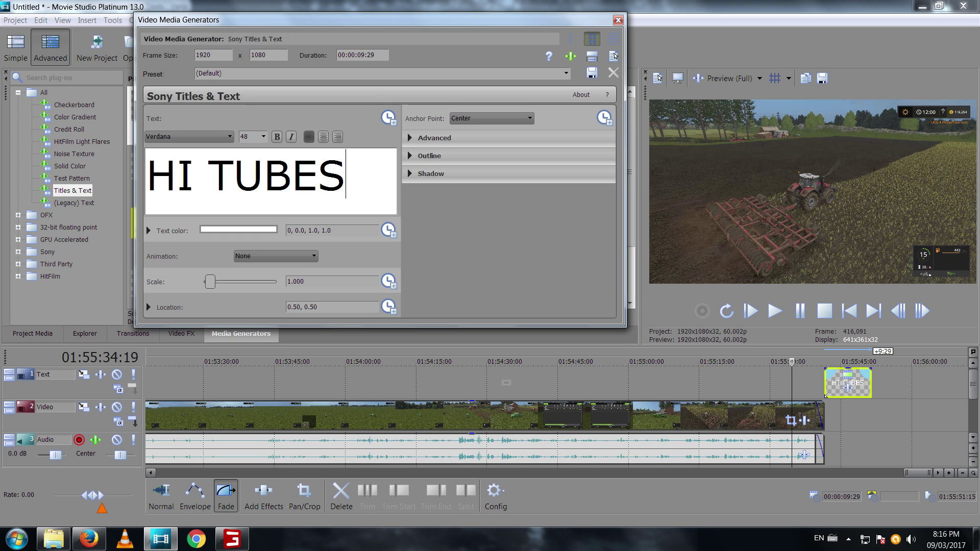
{"action": "key", "text": "ctrl+a"}
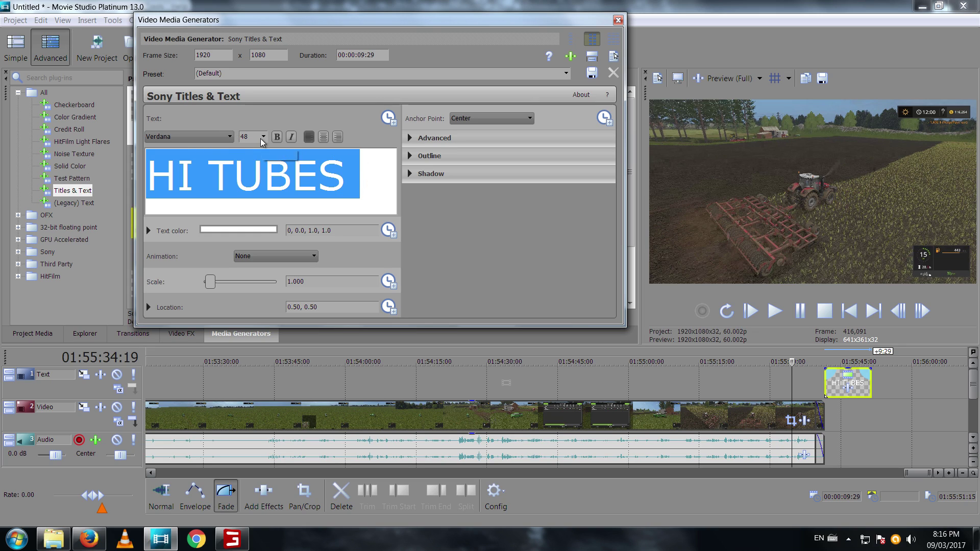
{"action": "left_click", "coordinate": [228, 137]}
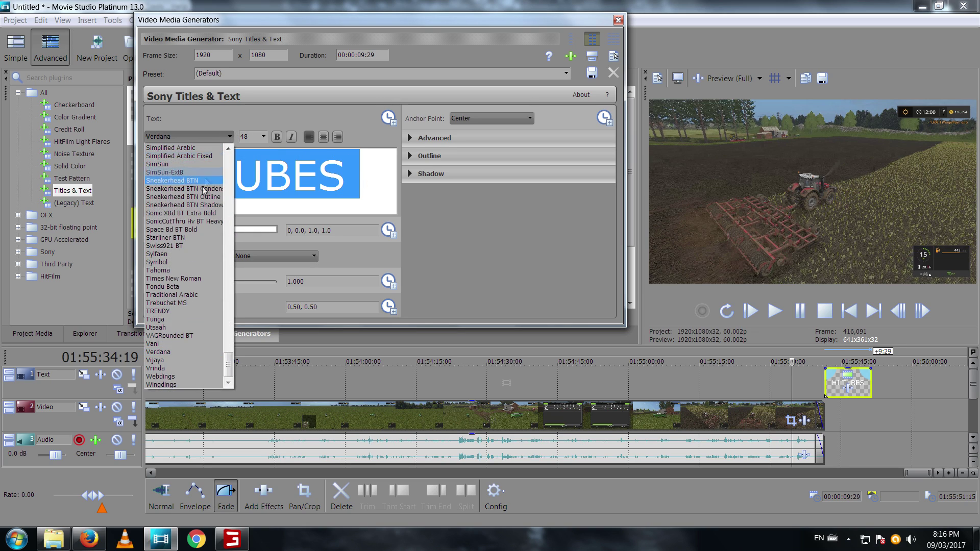
{"action": "left_click", "coordinate": [185, 263]}
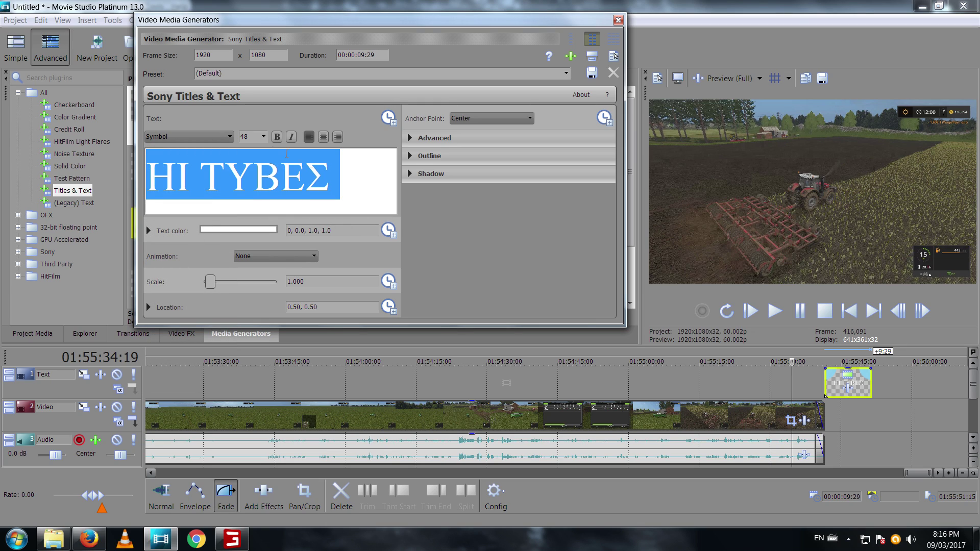
{"action": "left_click", "coordinate": [205, 132]}
{"action": "left_click", "coordinate": [167, 245]}
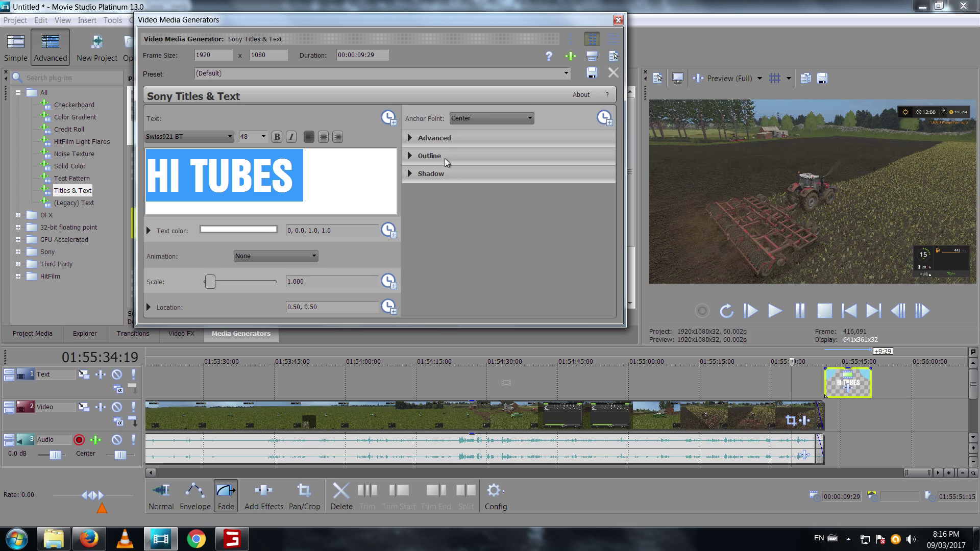
Set the title shadow's X offset to 0.748 and preview the title.
{"action": "left_click", "coordinate": [410, 137]}
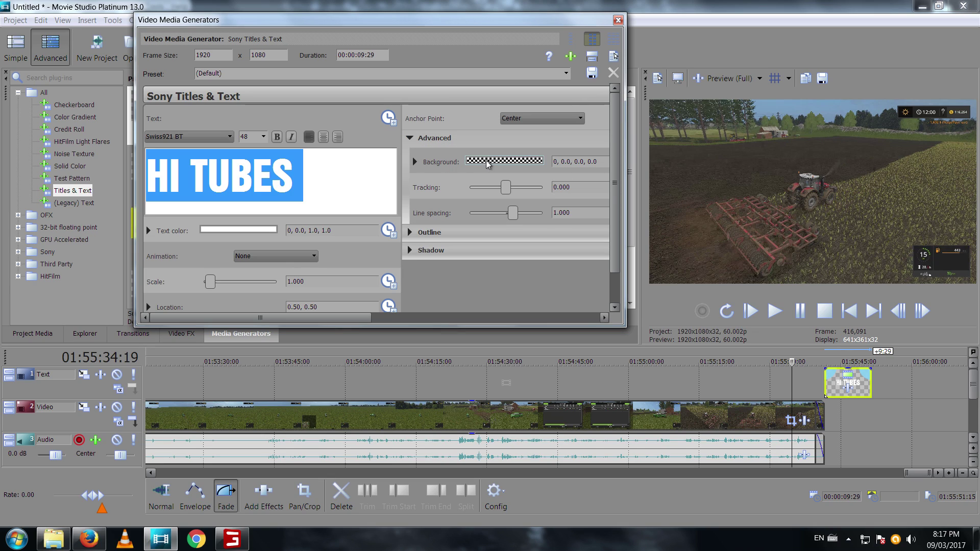
{"action": "left_click", "coordinate": [410, 138]}
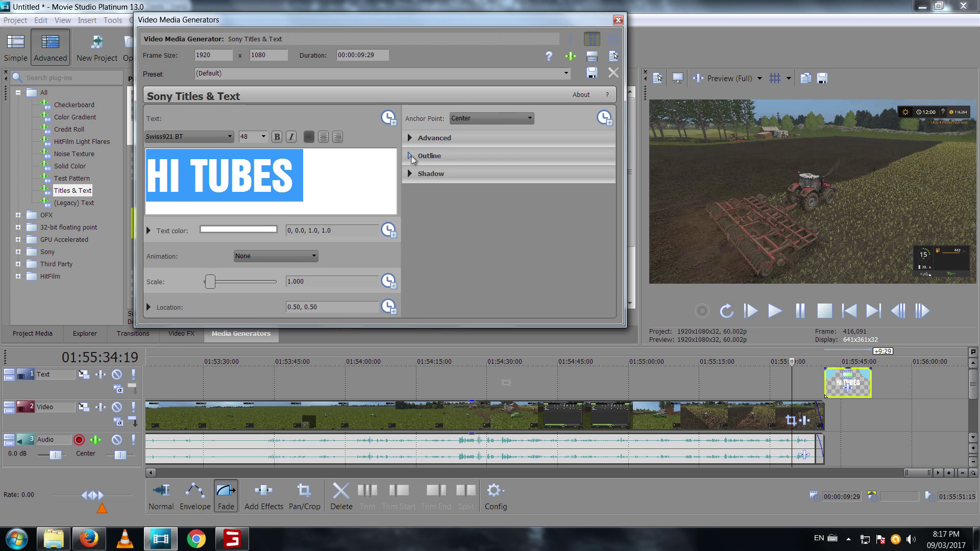
{"action": "left_click", "coordinate": [407, 175]}
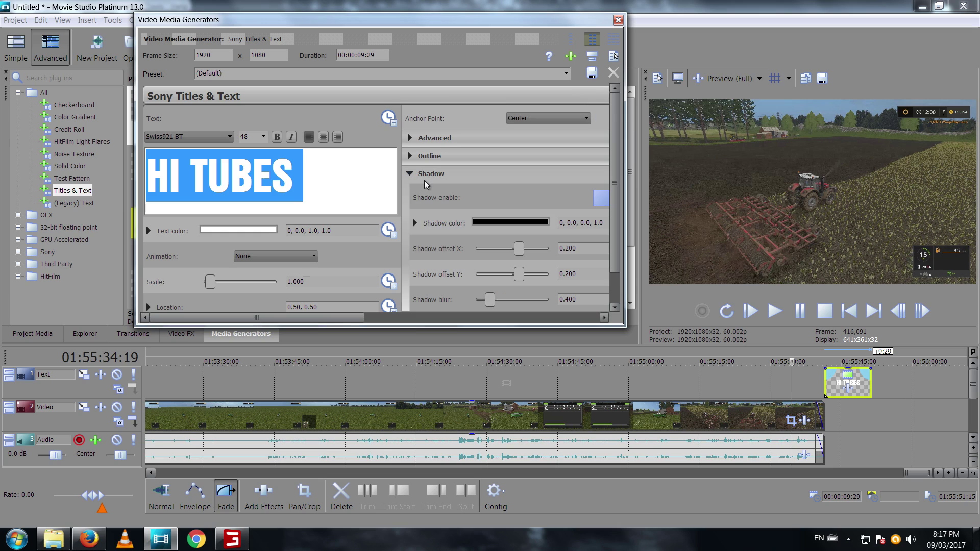
{"action": "left_click_drag", "start_coordinate": [518, 247], "coordinate": [540, 248]}
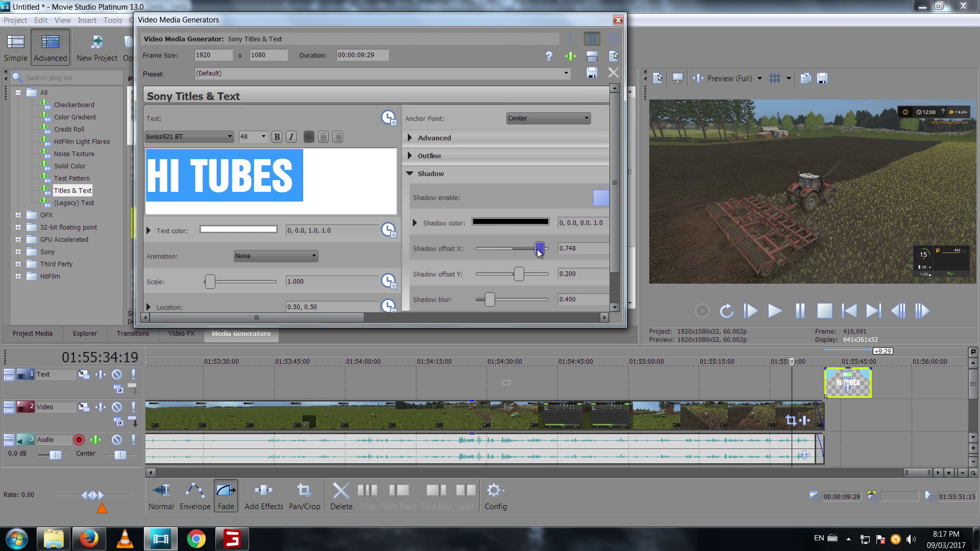
{"action": "left_click", "coordinate": [840, 365]}
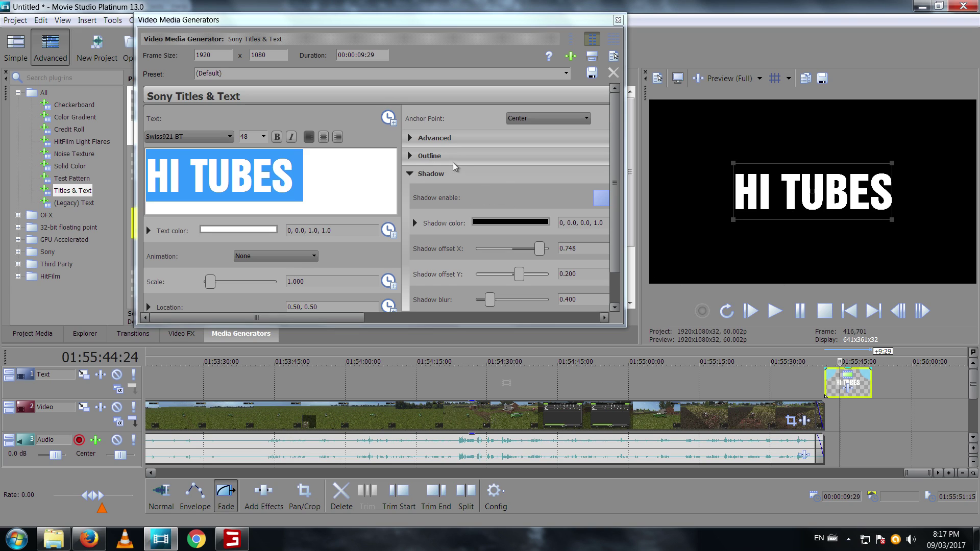
Set the title background colour to hue 238 (238, 0.81, 0.74, 0.0).
{"action": "left_click", "coordinate": [409, 174]}
{"action": "left_click", "coordinate": [410, 138]}
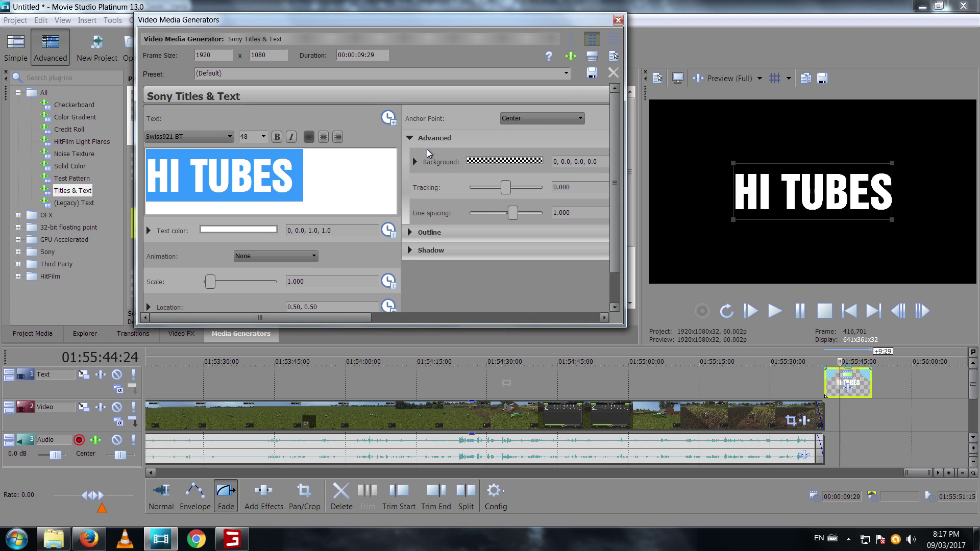
{"action": "left_click", "coordinate": [501, 162]}
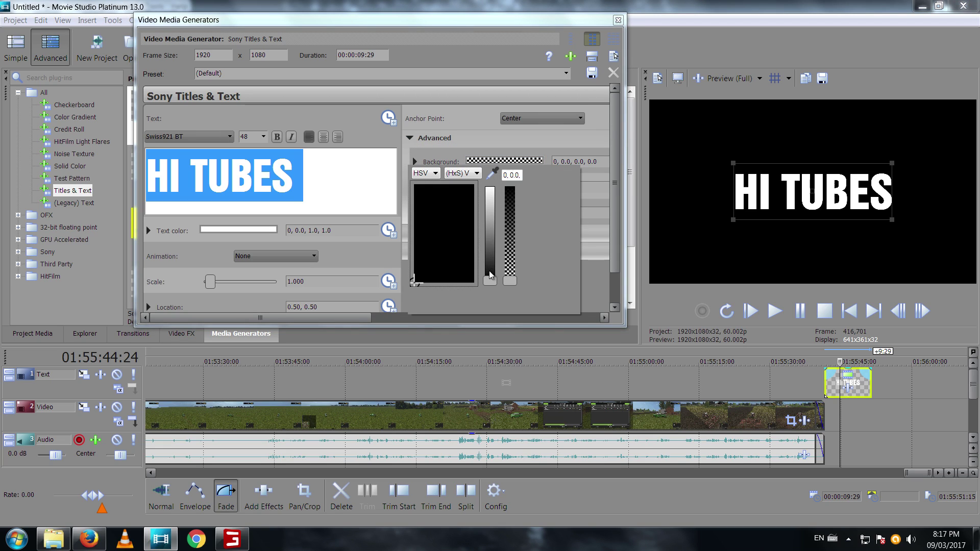
{"action": "left_click", "coordinate": [417, 284]}
{"action": "mouse_move", "coordinate": [494, 281]}
{"action": "left_mouse_down"}
{"action": "mouse_move", "coordinate": [491, 211]}
{"action": "mouse_move", "coordinate": [460, 206]}
{"action": "left_mouse_up"}
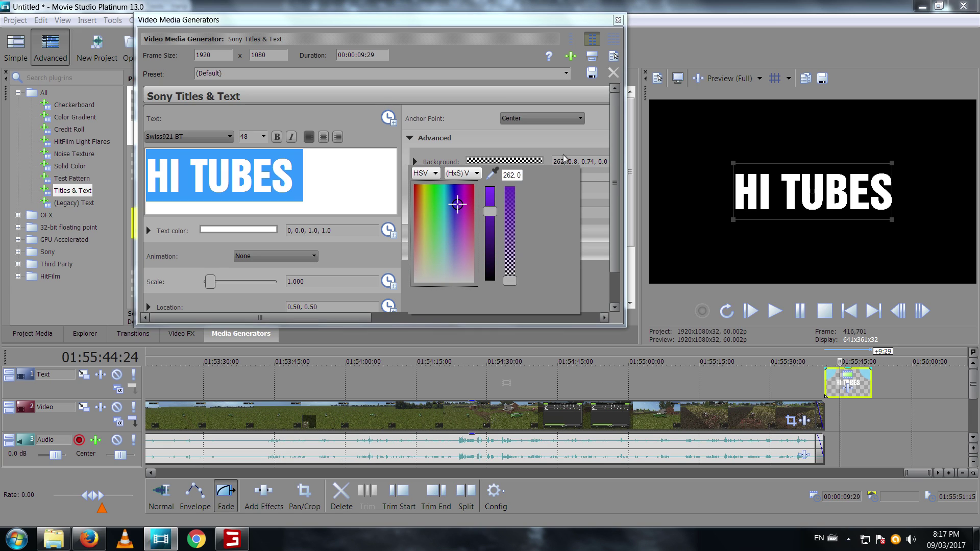
{"action": "left_click", "coordinate": [598, 285]}
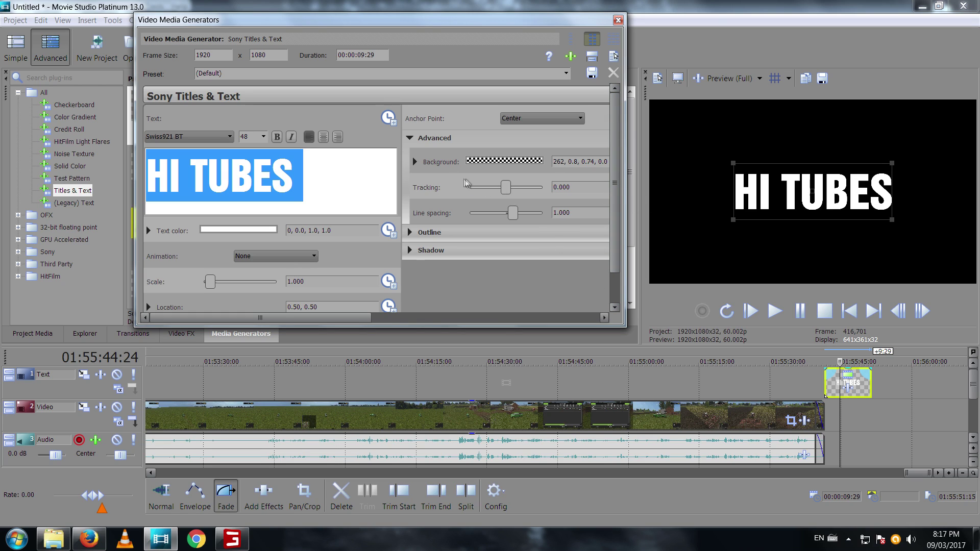
{"action": "left_click", "coordinate": [479, 162]}
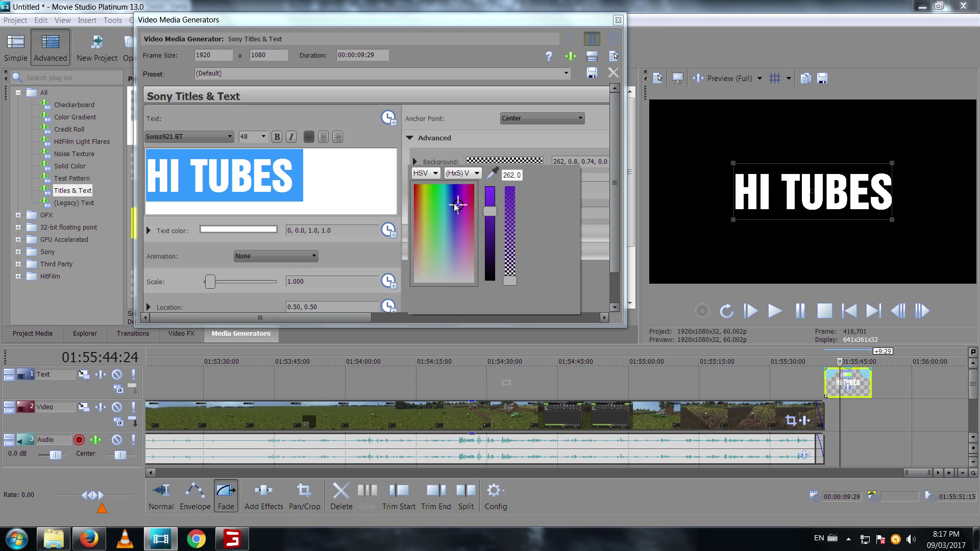
{"action": "left_click_drag", "start_coordinate": [454, 204], "coordinate": [452, 191]}
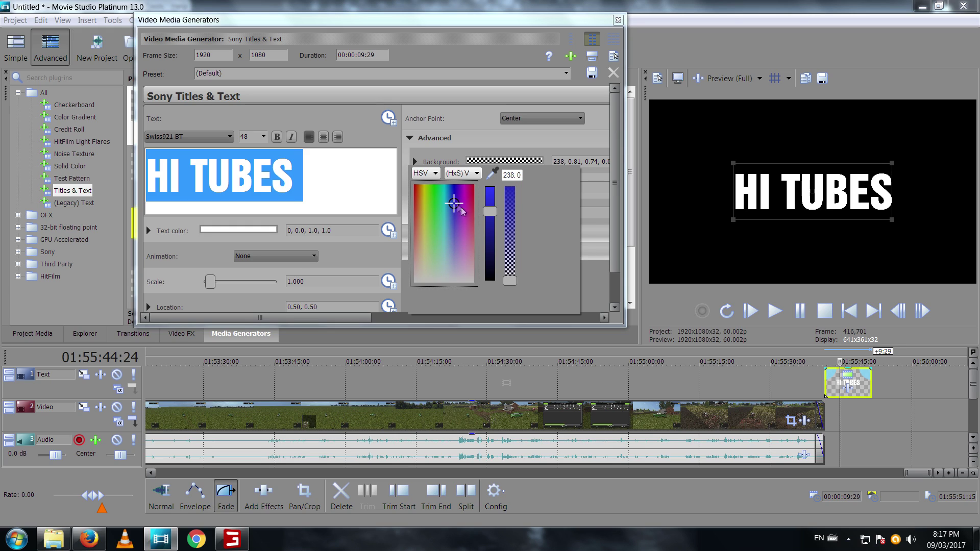
{"action": "left_click", "coordinate": [596, 274]}
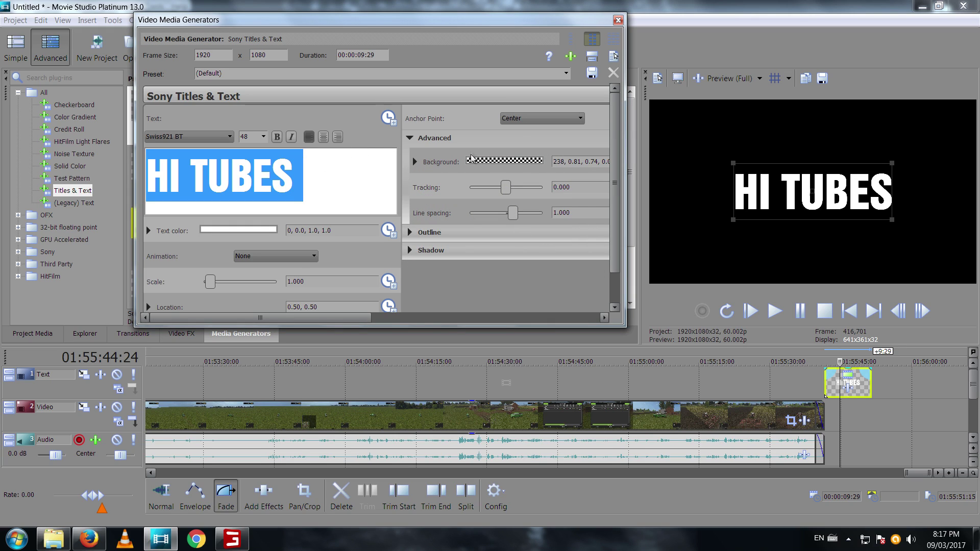
{"action": "left_click", "coordinate": [410, 138]}
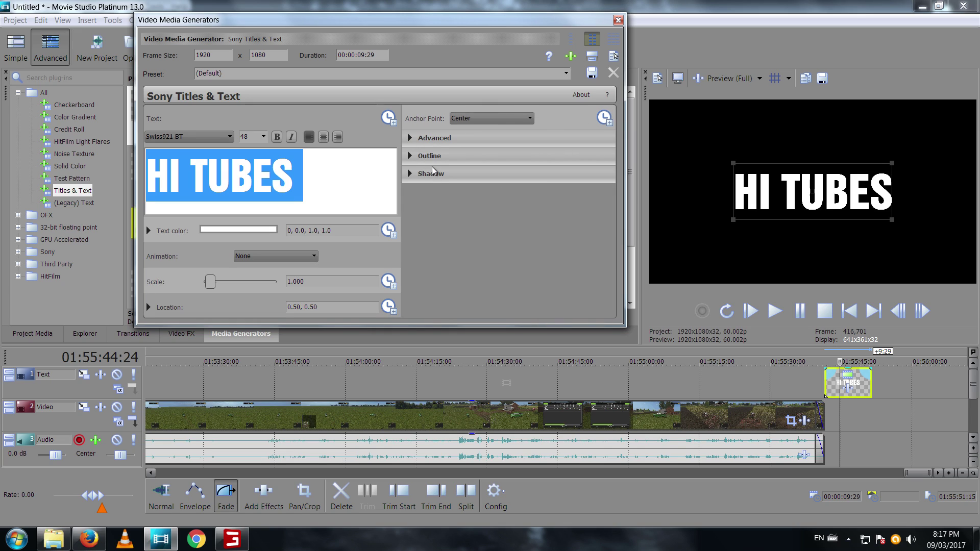
Give the title a pink-red outline about 7.5 wide.
{"action": "left_click", "coordinate": [410, 157]}
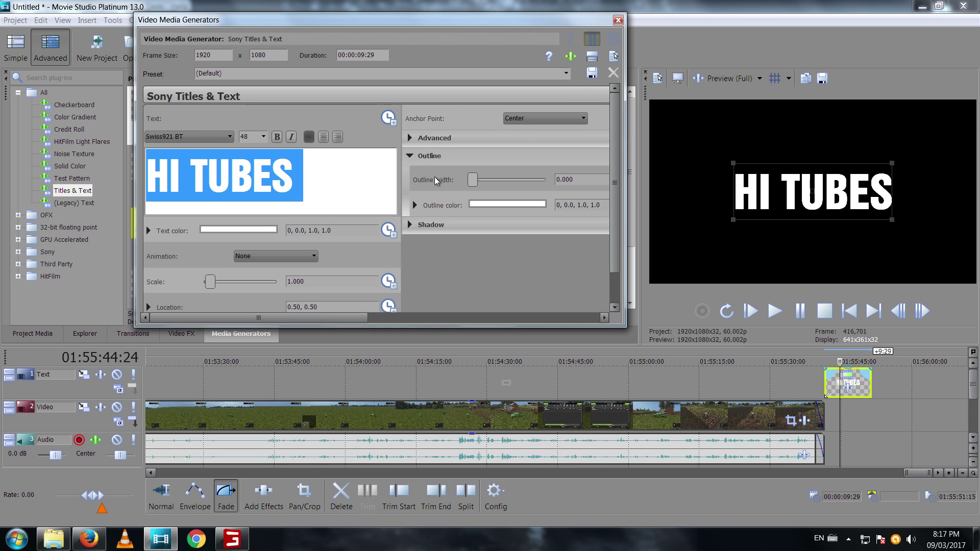
{"action": "left_click", "coordinate": [525, 203]}
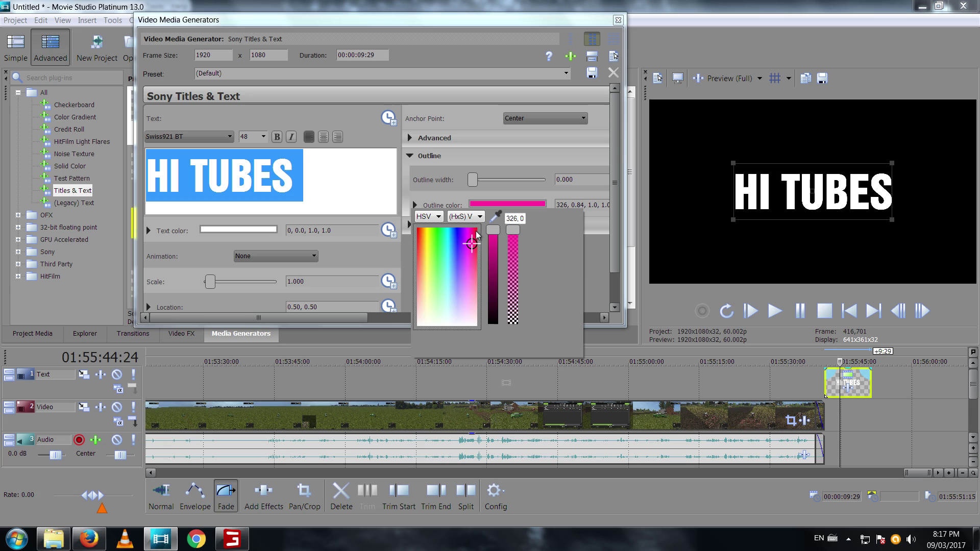
{"action": "left_click_drag", "start_coordinate": [473, 251], "coordinate": [474, 230]}
{"action": "left_click", "coordinate": [492, 191]}
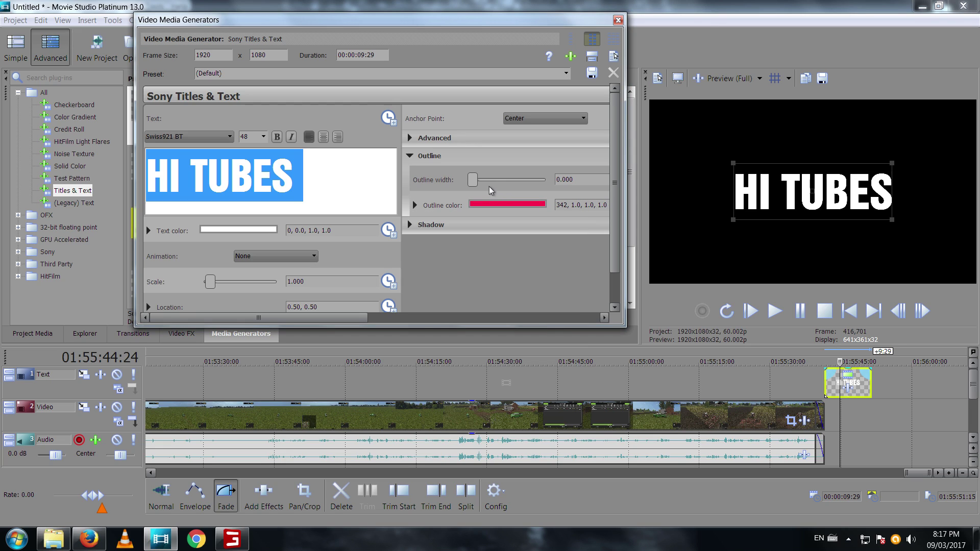
{"action": "mouse_move", "coordinate": [473, 179]}
{"action": "left_mouse_down"}
{"action": "mouse_move", "coordinate": [564, 185]}
{"action": "mouse_move", "coordinate": [528, 185]}
{"action": "left_mouse_up"}
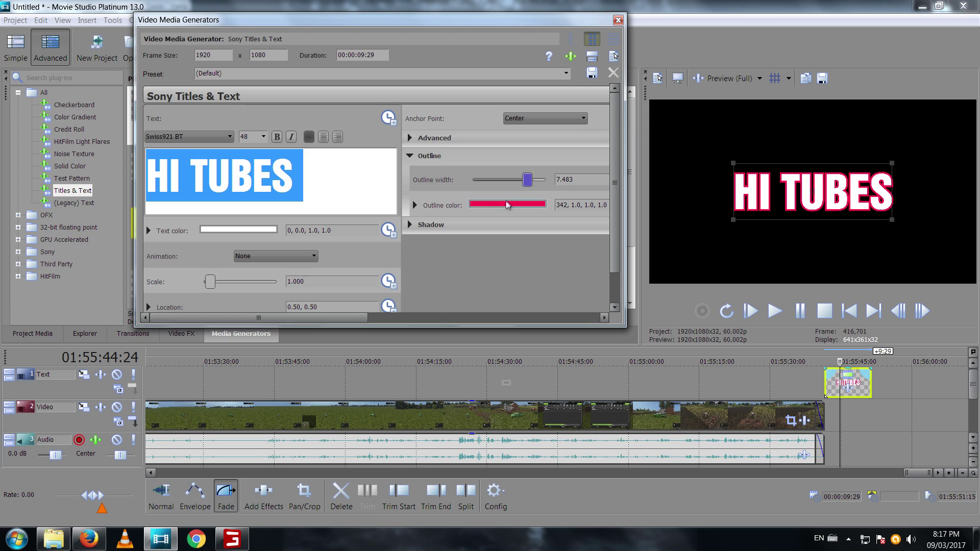
Make the title shadow green with a horizontal offset of 0.970.
{"action": "left_click", "coordinate": [410, 226]}
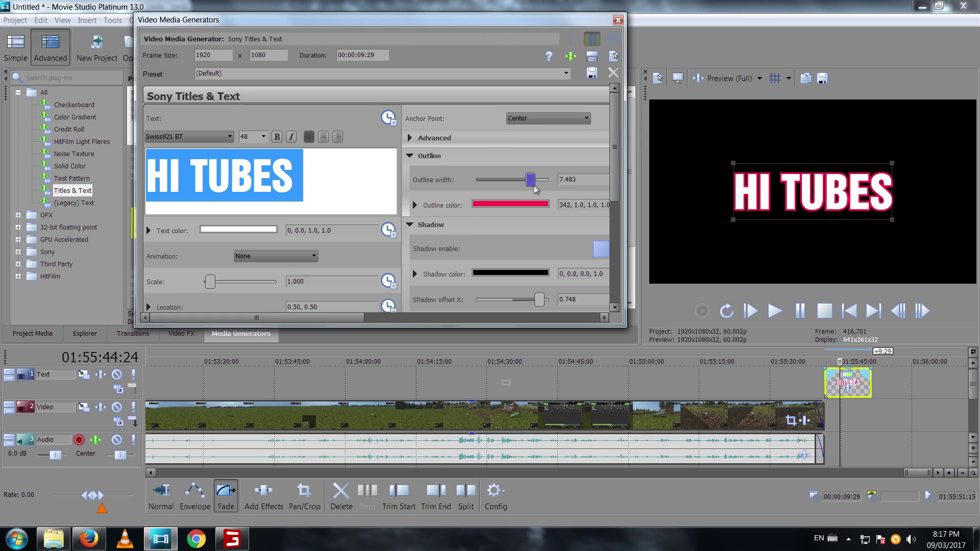
{"action": "left_click", "coordinate": [510, 274]}
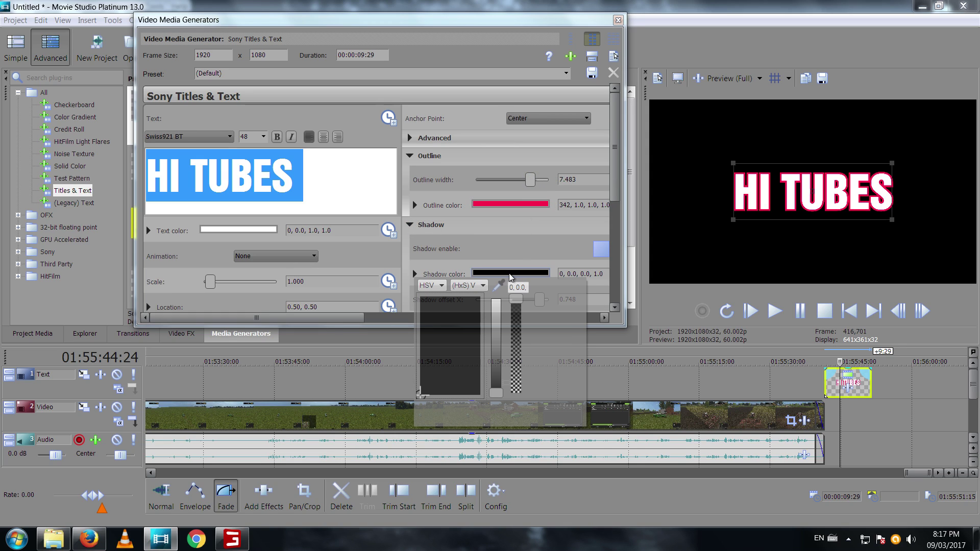
{"action": "left_click_drag", "start_coordinate": [495, 394], "coordinate": [494, 301]}
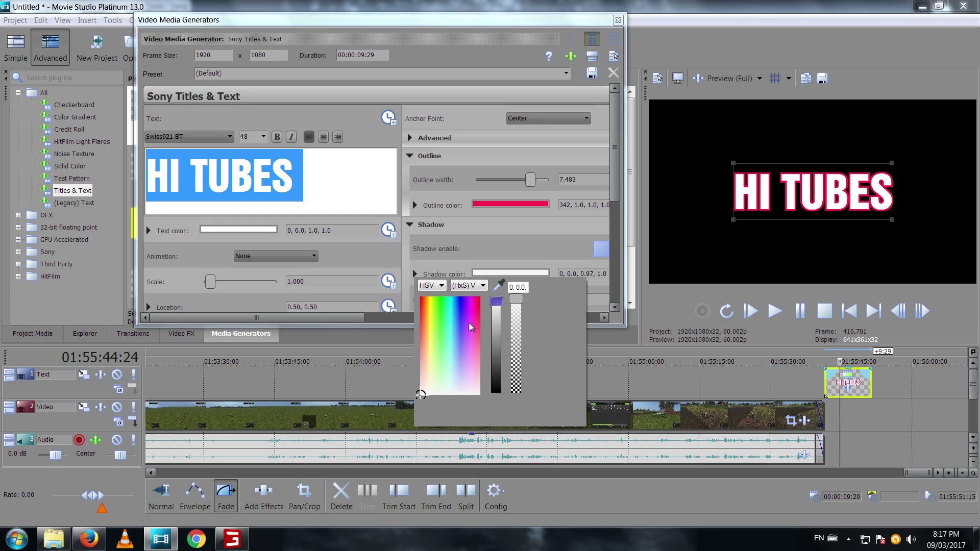
{"action": "left_click", "coordinate": [451, 324]}
{"action": "left_click", "coordinate": [452, 318]}
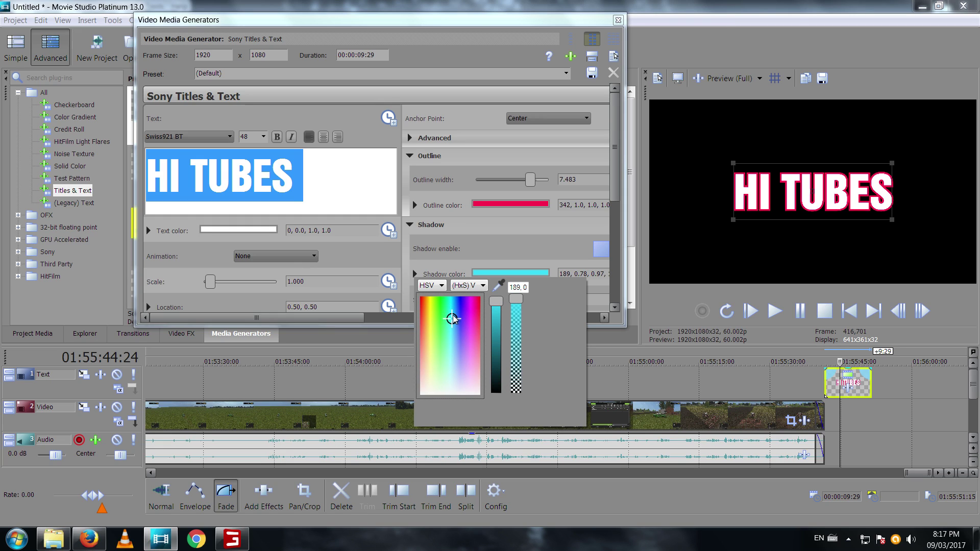
{"action": "left_click_drag", "start_coordinate": [452, 319], "coordinate": [442, 302]}
{"action": "left_click", "coordinate": [524, 267]}
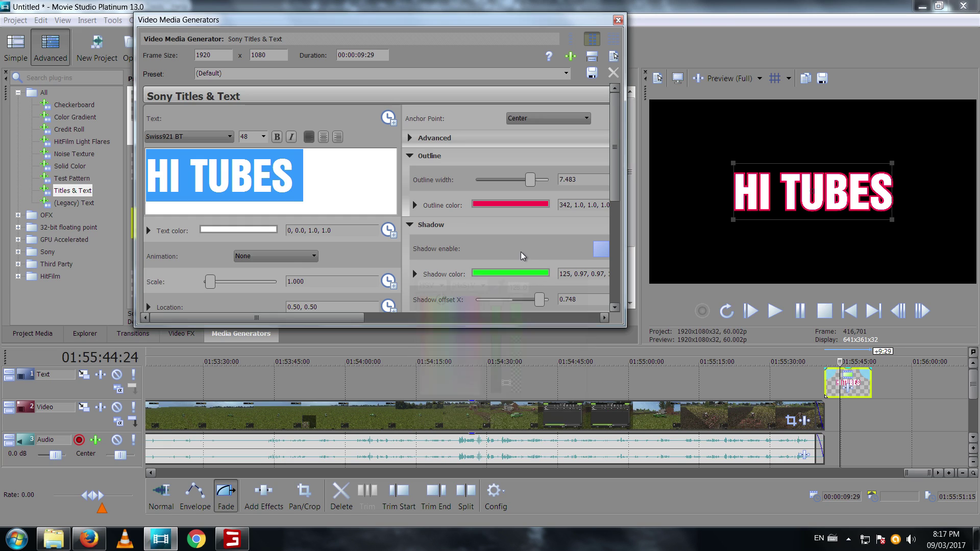
{"action": "mouse_move", "coordinate": [535, 300]}
{"action": "left_mouse_down"}
{"action": "mouse_move", "coordinate": [484, 301]}
{"action": "mouse_move", "coordinate": [554, 301]}
{"action": "left_mouse_up"}
{"action": "key", "text": "Left"}
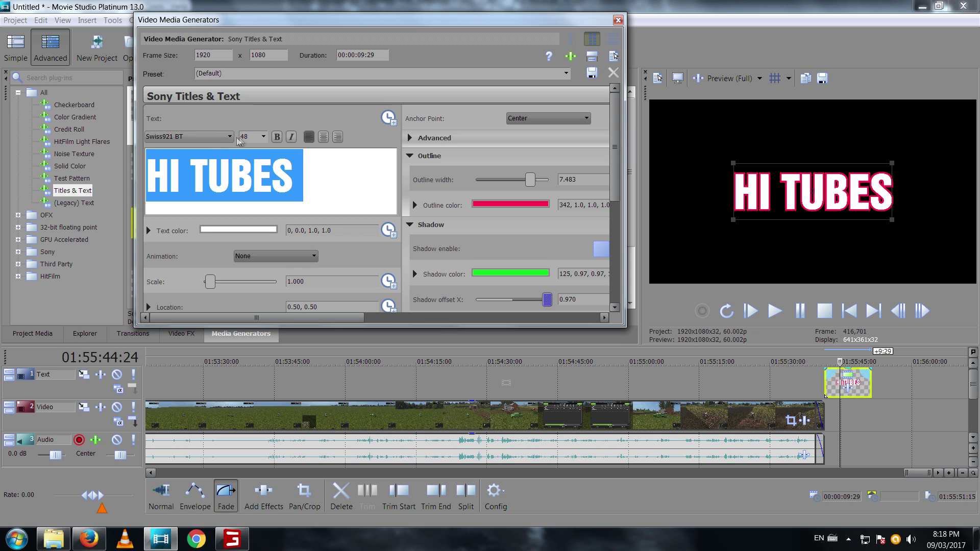
Close the generator settings and delete the HI TUBES title event from the timeline.
{"action": "left_click", "coordinate": [618, 20]}
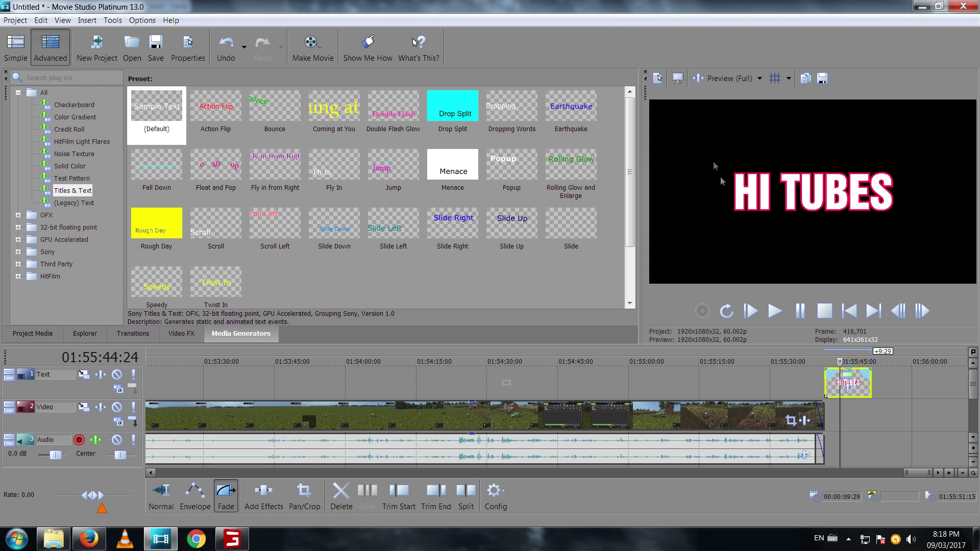
{"action": "left_click", "coordinate": [862, 393]}
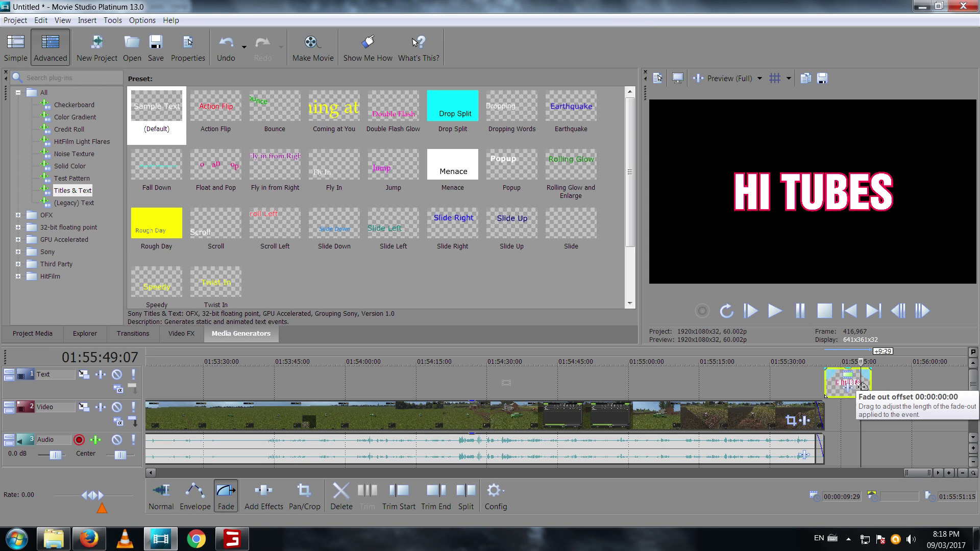
{"action": "key", "text": "Delete"}
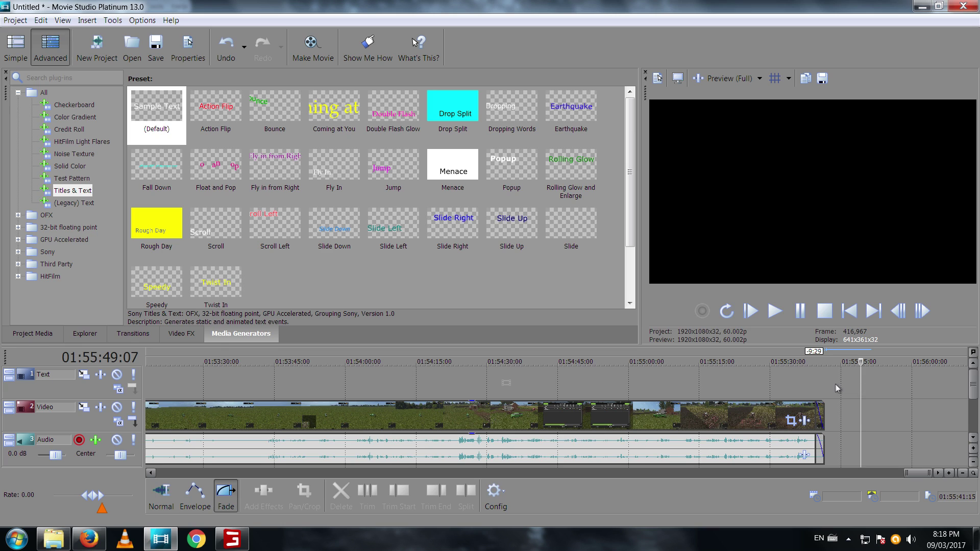
Play back the last part of the video, replay it from slightly earlier, and stop.
{"action": "left_click", "coordinate": [810, 361]}
{"action": "key", "text": "space"}
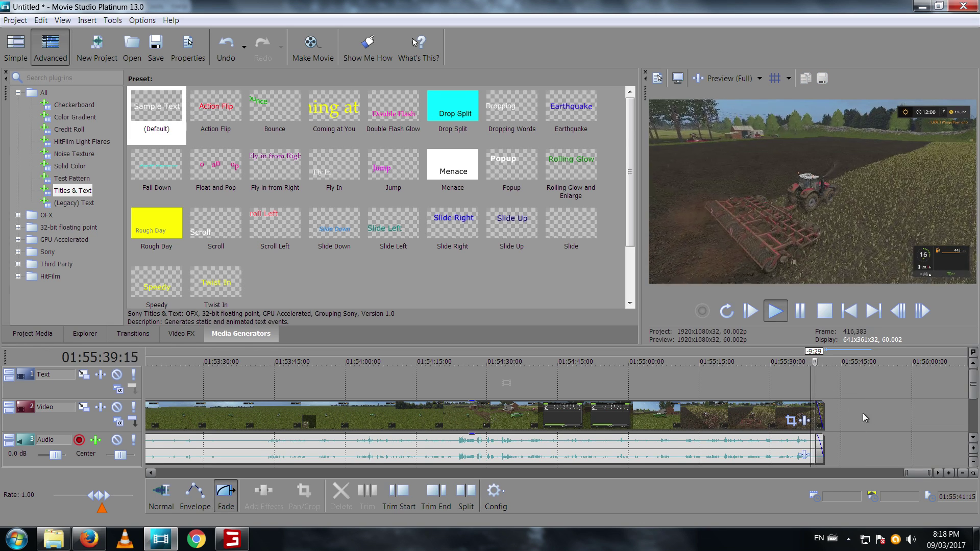
{"action": "left_click", "coordinate": [789, 364]}
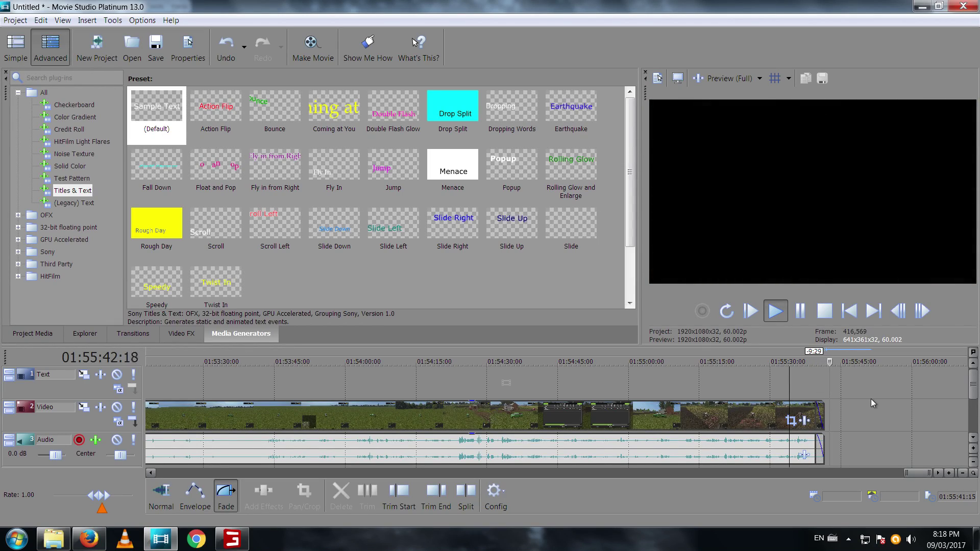
{"action": "key", "text": "space"}
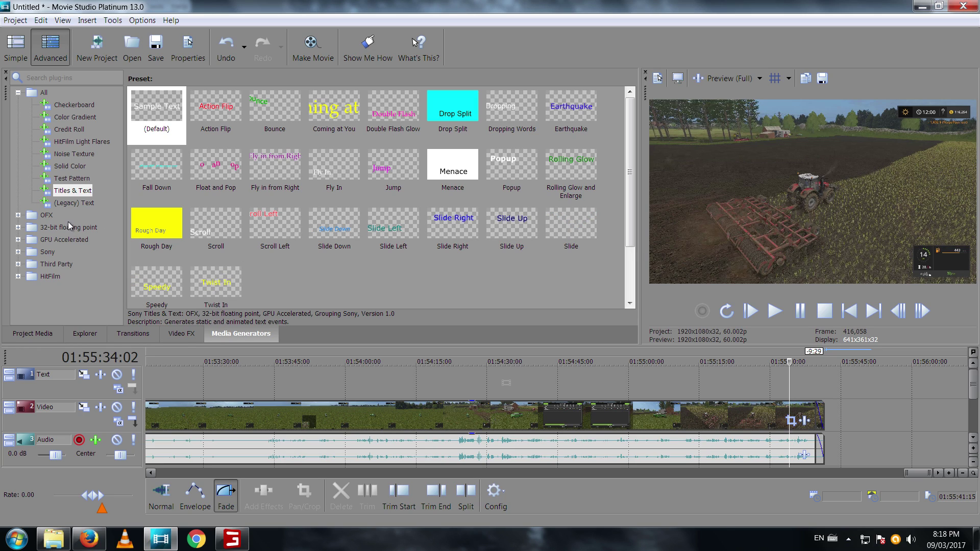
Browse the (Legacy) Text presets, selecting Heavy Outline, then select the OFX generator group.
{"action": "left_click", "coordinate": [76, 203]}
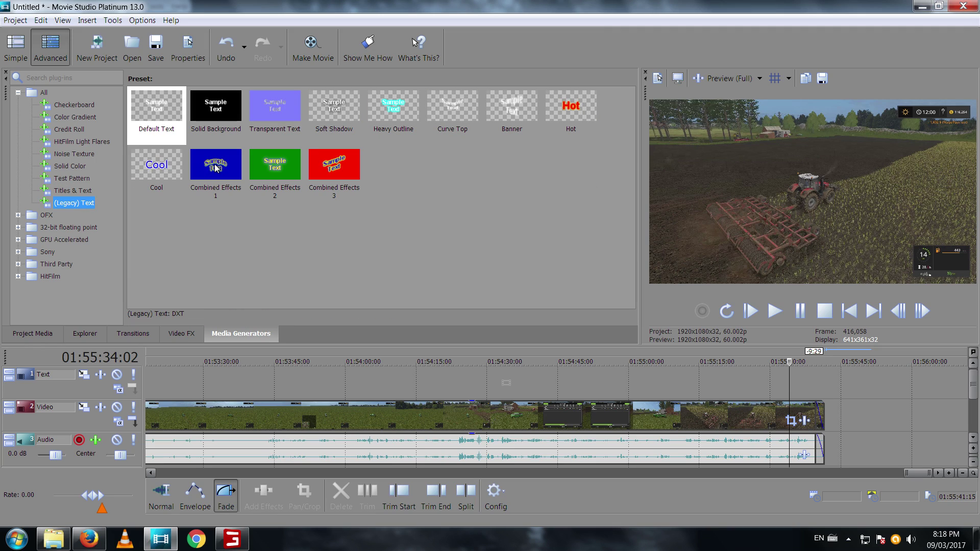
{"action": "left_click", "coordinate": [420, 111]}
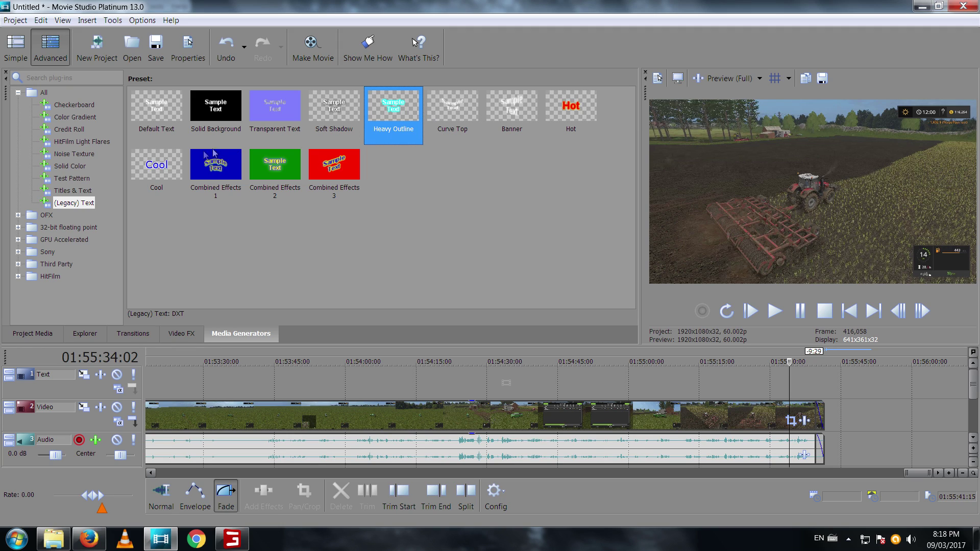
{"action": "left_click", "coordinate": [46, 216]}
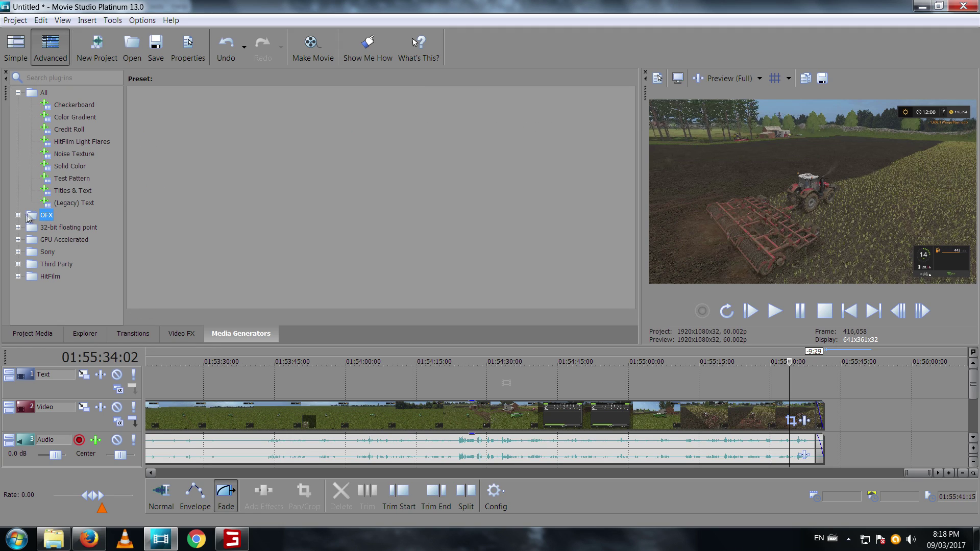
Browse the OFX generators and place a Lava Noise Texture after the video, previewing it.
{"action": "left_click", "coordinate": [17, 214]}
{"action": "left_click", "coordinate": [65, 229]}
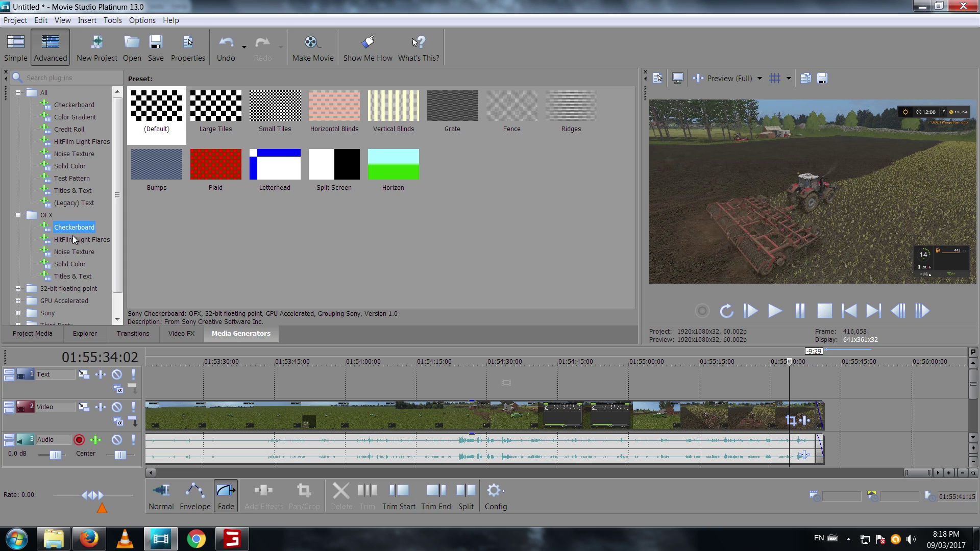
{"action": "left_click", "coordinate": [75, 241]}
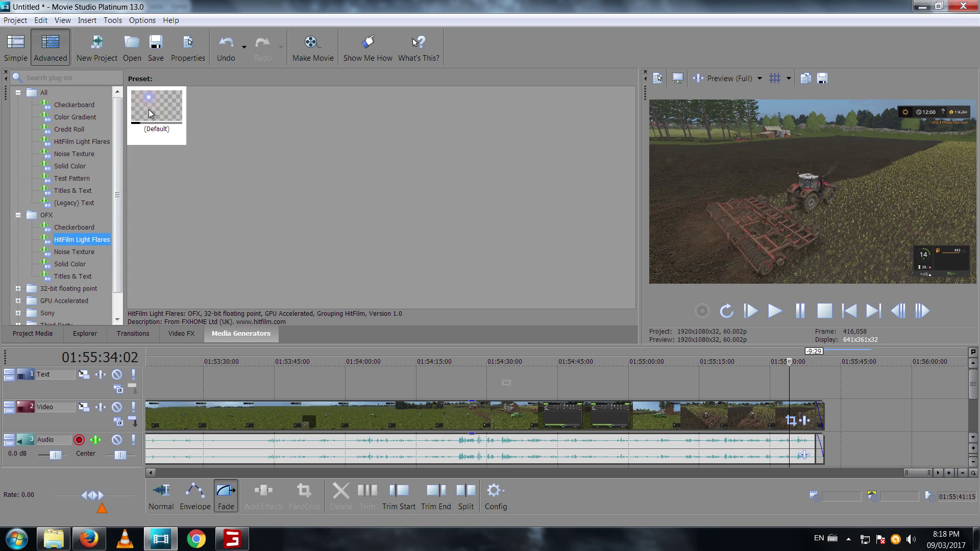
{"action": "left_click", "coordinate": [78, 253]}
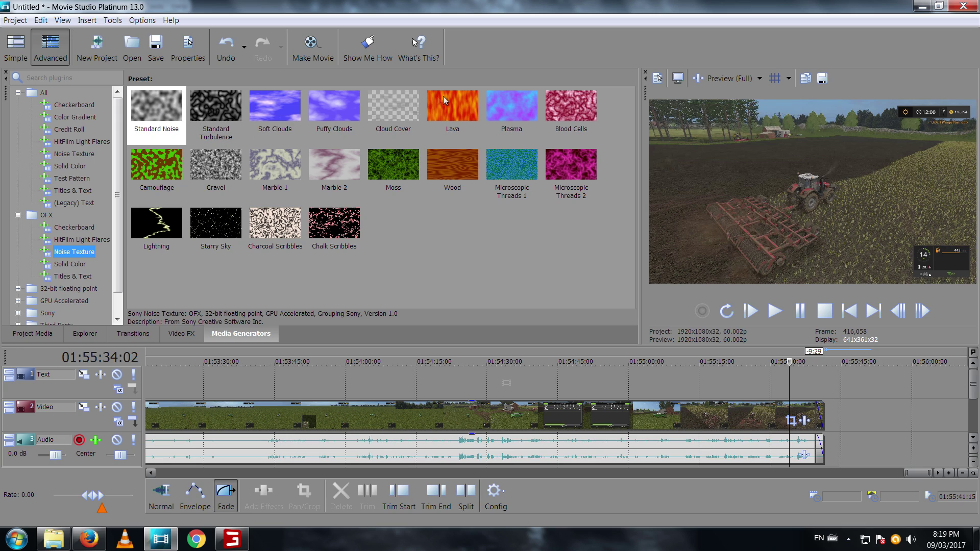
{"action": "left_click_drag", "start_coordinate": [443, 96], "coordinate": [785, 389]}
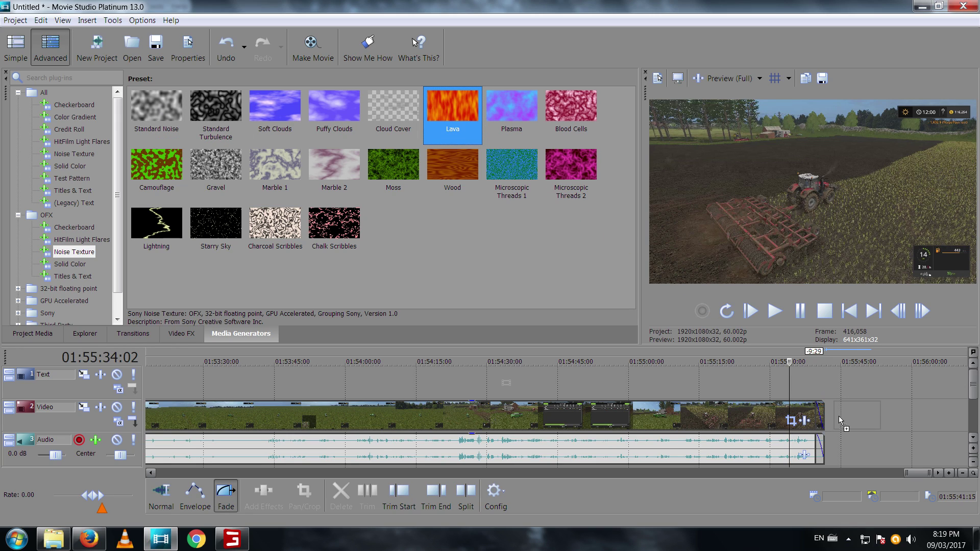
{"action": "left_click_drag", "start_coordinate": [824, 404], "coordinate": [824, 377]}
{"action": "key", "text": "space"}
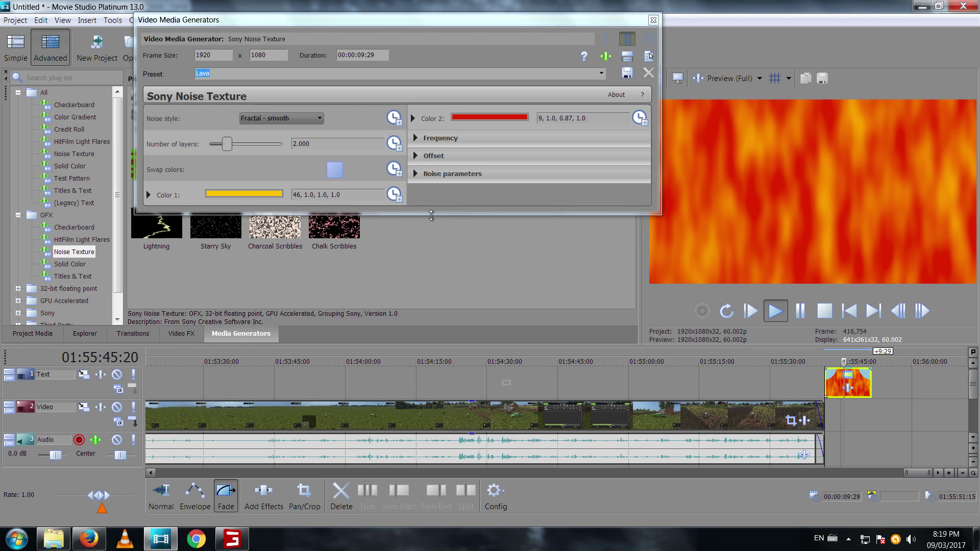
Close the noise texture settings, delete the Lava clip, and stop playback.
{"action": "left_click_drag", "start_coordinate": [448, 215], "coordinate": [448, 331]}
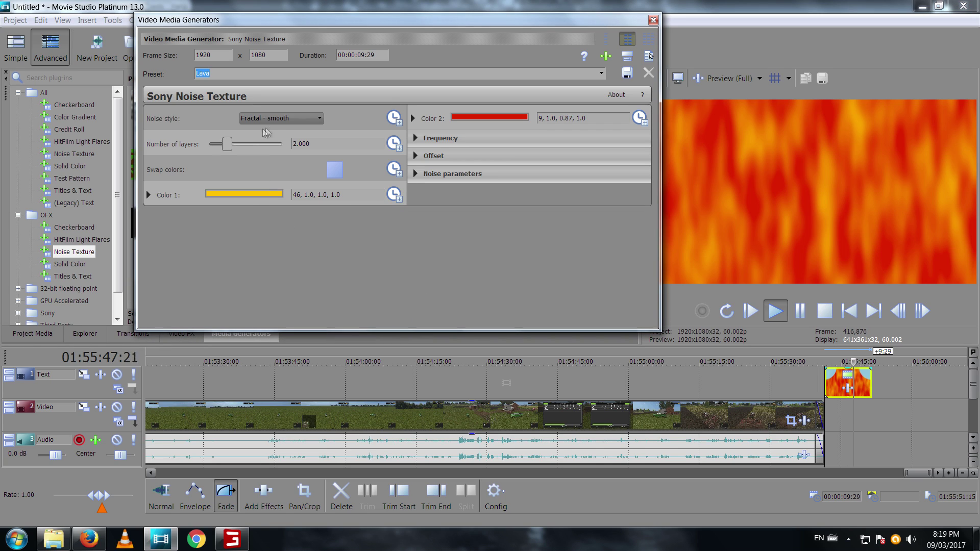
{"action": "left_click", "coordinate": [653, 19]}
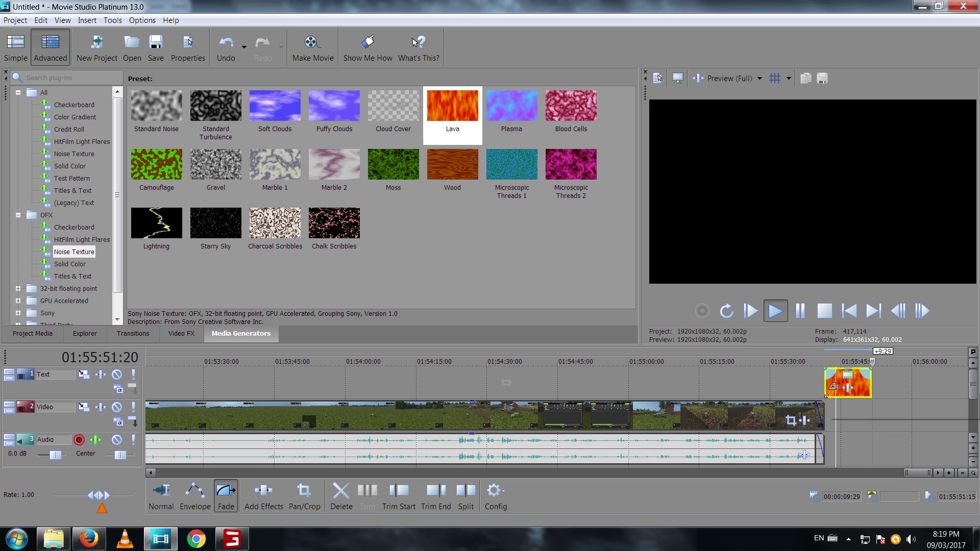
{"action": "key", "text": "Delete"}
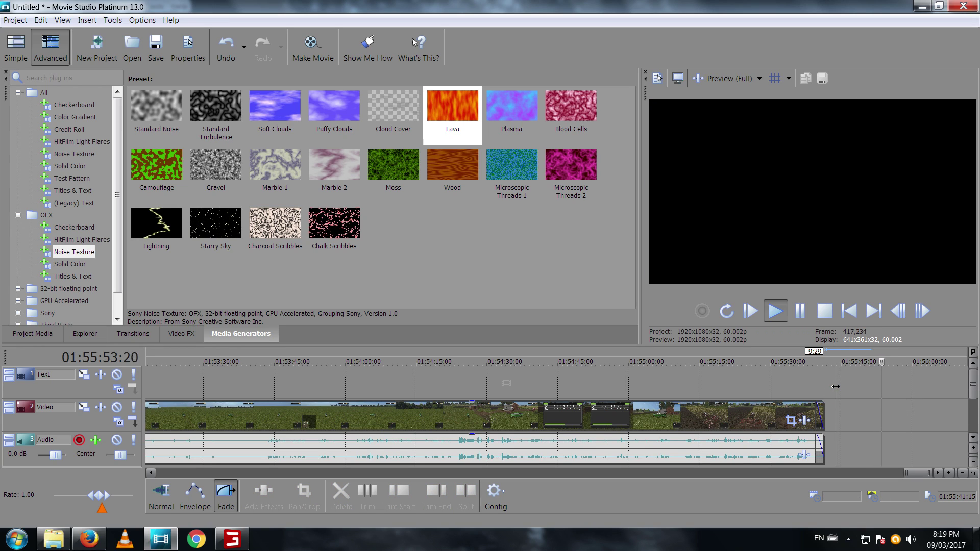
{"action": "key", "text": "space"}
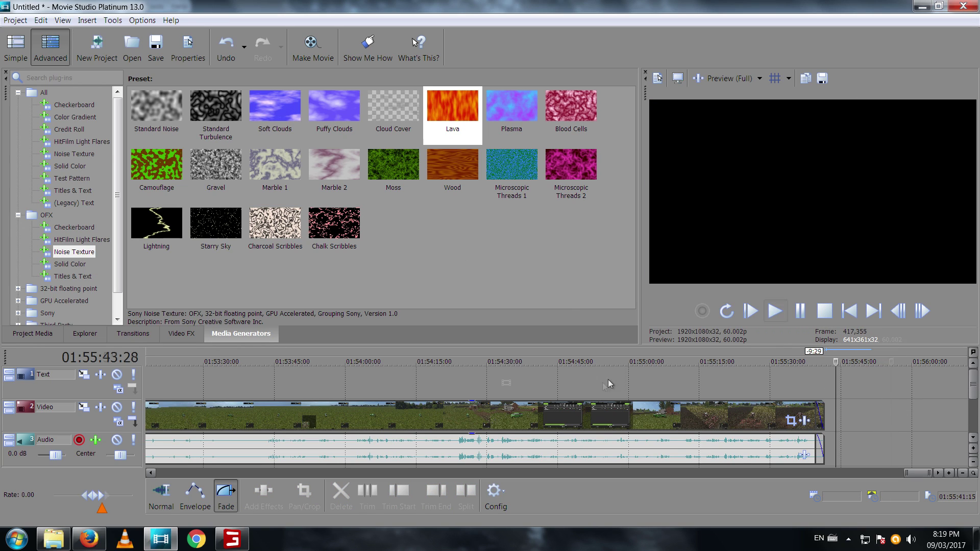
Put the playhead at 01:54:57 in the Farm Sim footage, glancing through the Tools menu.
{"action": "left_click", "coordinate": [620, 361]}
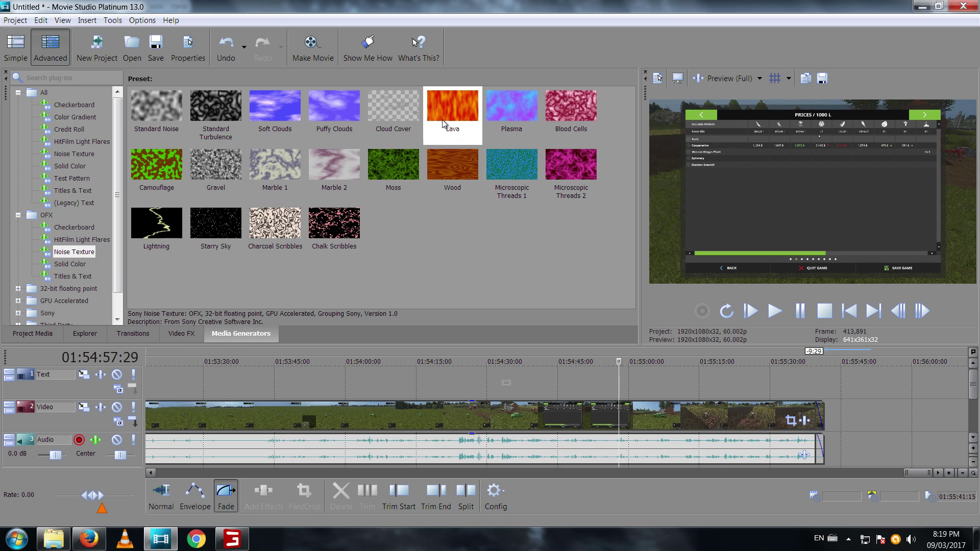
{"action": "left_click", "coordinate": [142, 21]}
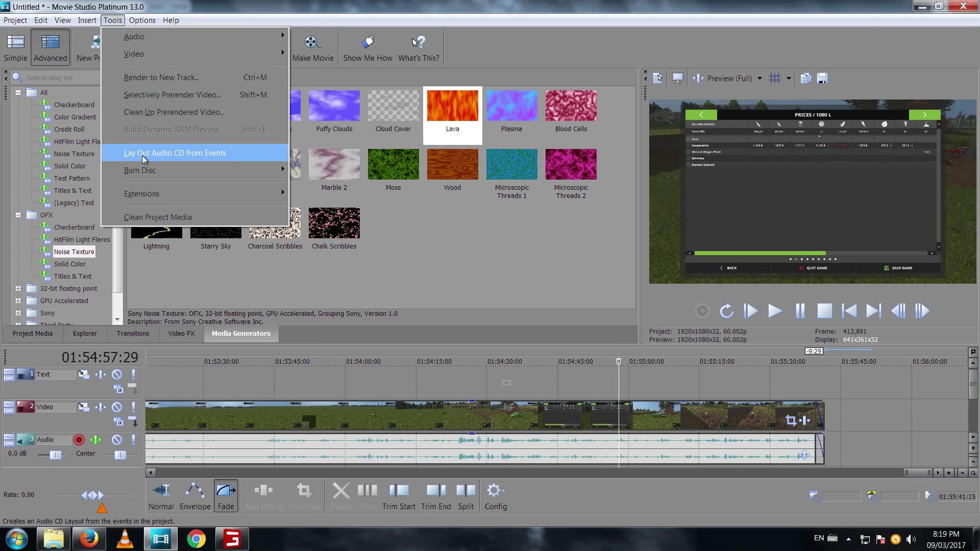
{"action": "left_click", "coordinate": [569, 300]}
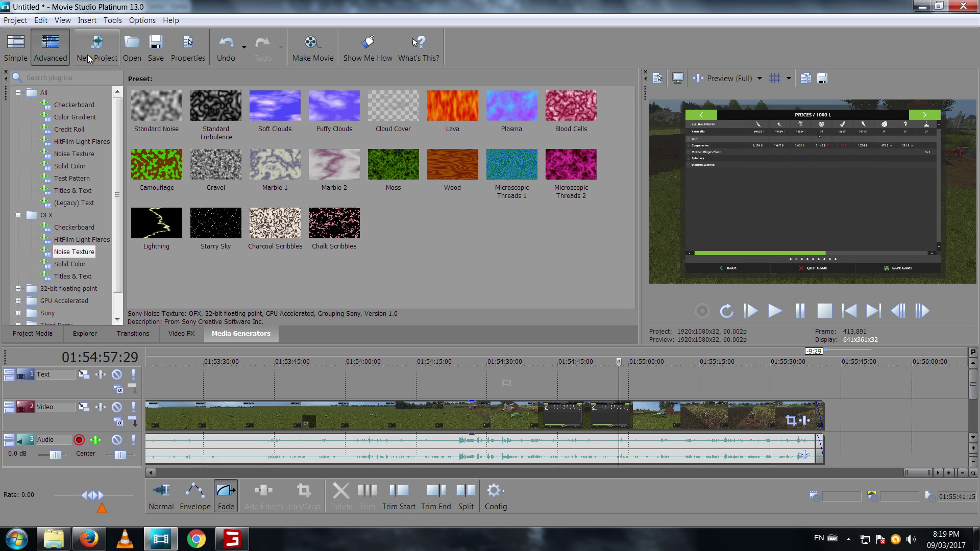
Start a Save As from an existing Farm Sim Saturday name, edit it, then cancel.
{"action": "left_click", "coordinate": [155, 46]}
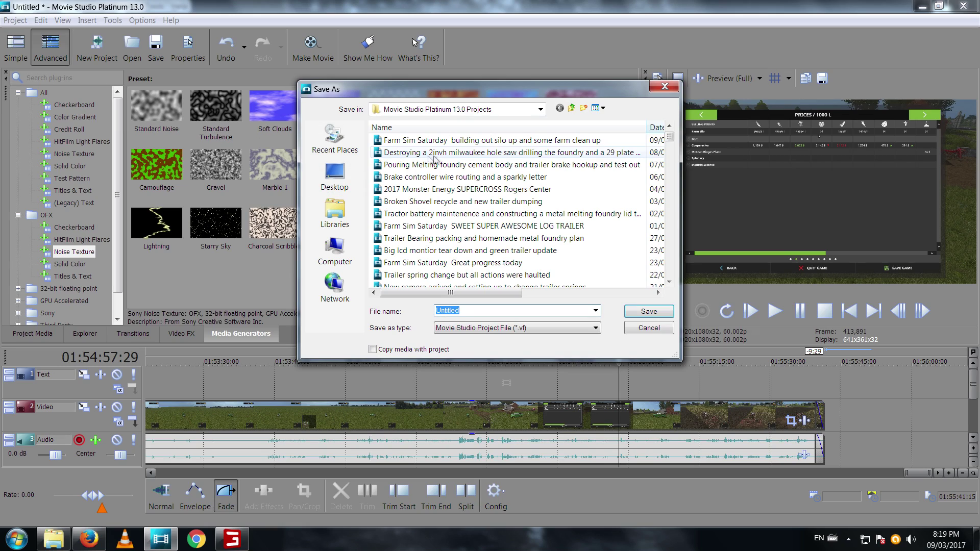
{"action": "left_click", "coordinate": [445, 145]}
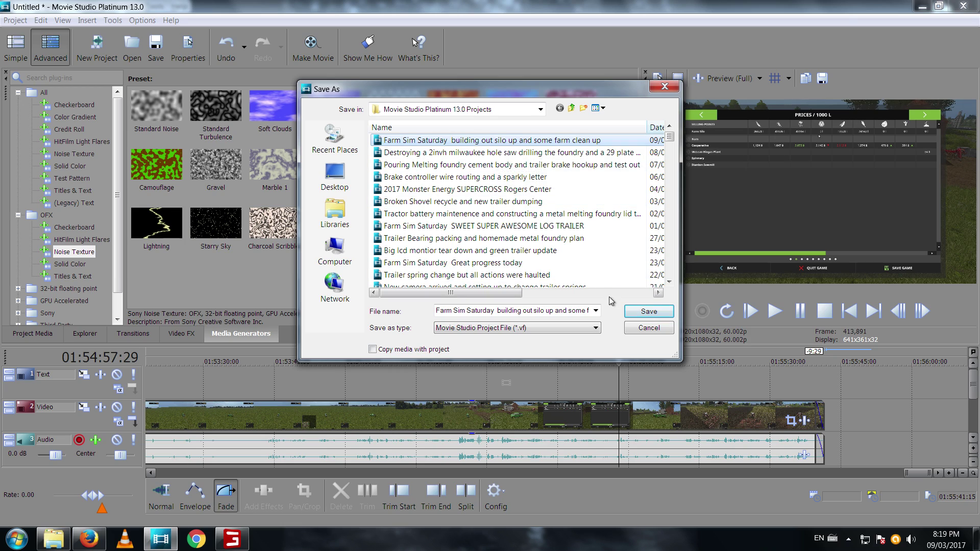
{"action": "left_click", "coordinate": [580, 315]}
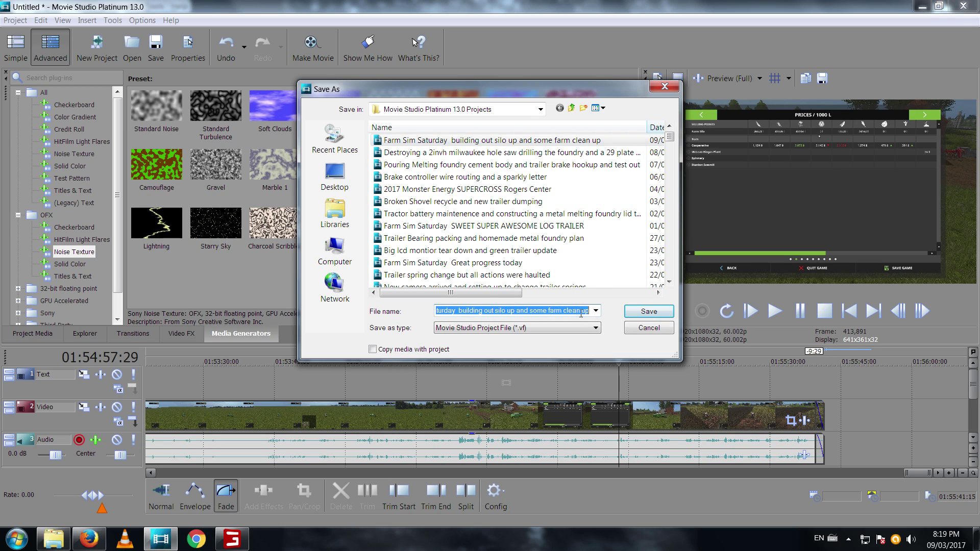
{"action": "left_click", "coordinate": [543, 313]}
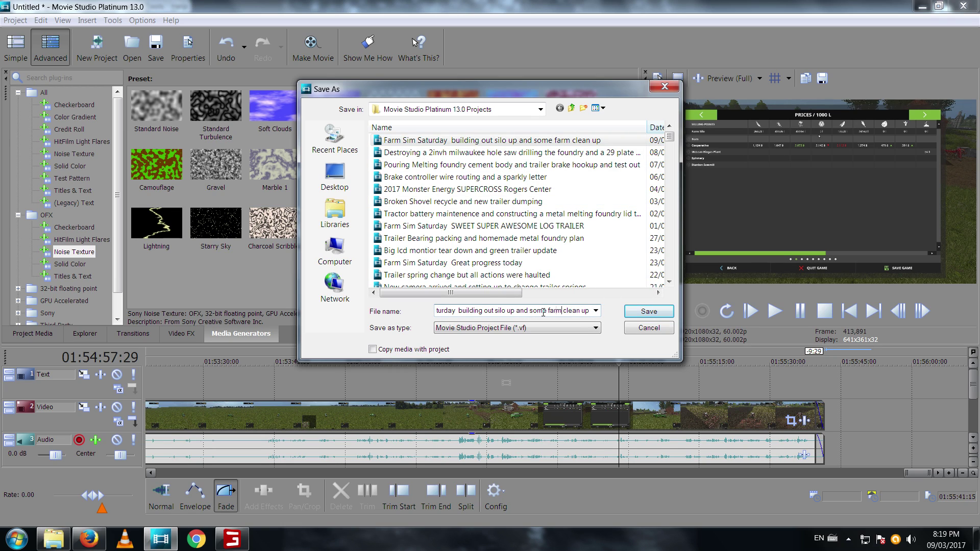
{"action": "key", "text": "Delete"}
{"action": "key", "text": "Delete"}
{"action": "type", "text": "p"}
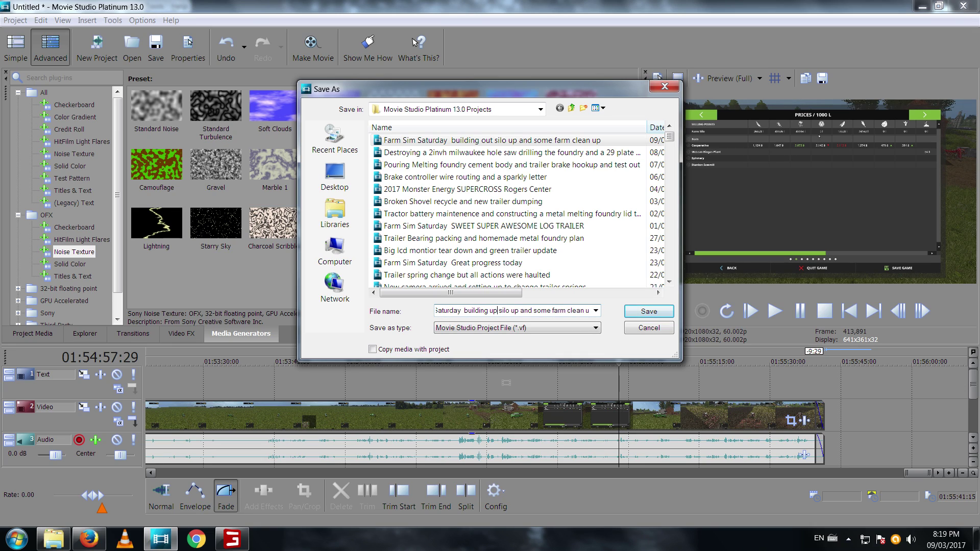
{"action": "left_click_drag", "start_coordinate": [498, 311], "coordinate": [494, 311]}
{"action": "left_click", "coordinate": [641, 330]}
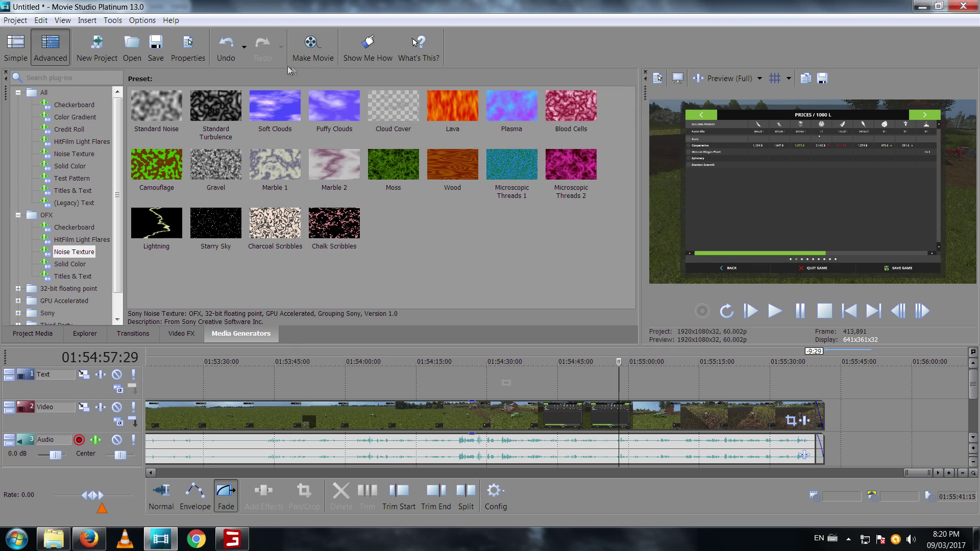
Save as 'Farm Sim Saturday building silo stock and some farm clean up'.
{"action": "left_click", "coordinate": [15, 19]}
{"action": "left_click", "coordinate": [43, 112]}
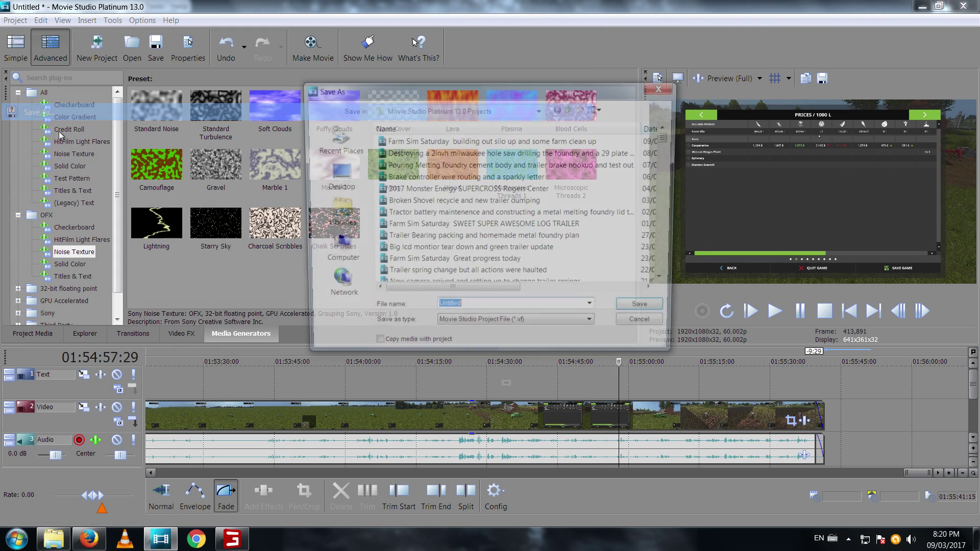
{"action": "left_click", "coordinate": [505, 142]}
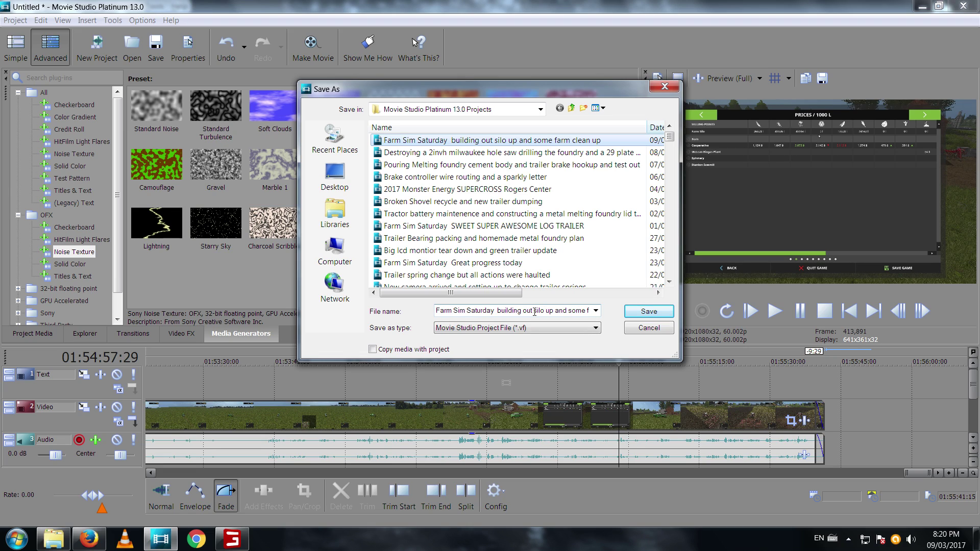
{"action": "key", "text": "ctrl+a"}
{"action": "left_click", "coordinate": [501, 310]}
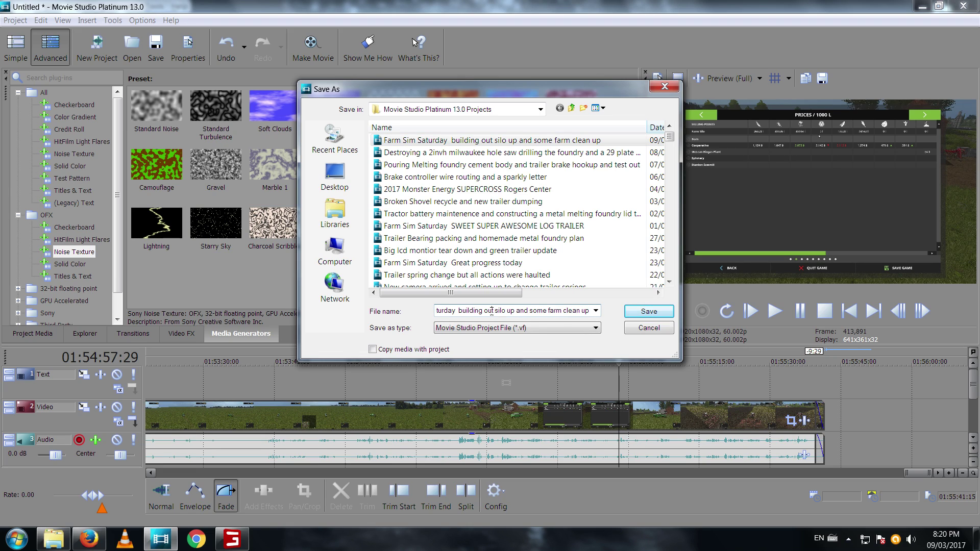
{"action": "key", "text": "BackSpace"}
{"action": "key", "text": "BackSpace"}
{"action": "key", "text": "BackSpace"}
{"action": "key", "text": "BackSpace"}
{"action": "key", "text": "BackSpace"}
{"action": "type", "text": "st"}
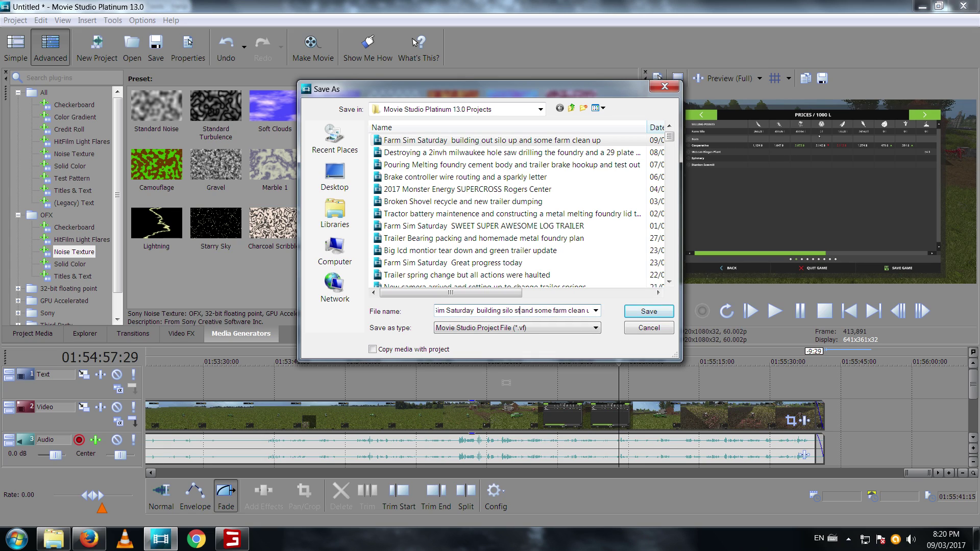
{"action": "type", "text": "ock"}
{"action": "left_click", "coordinate": [636, 313]}
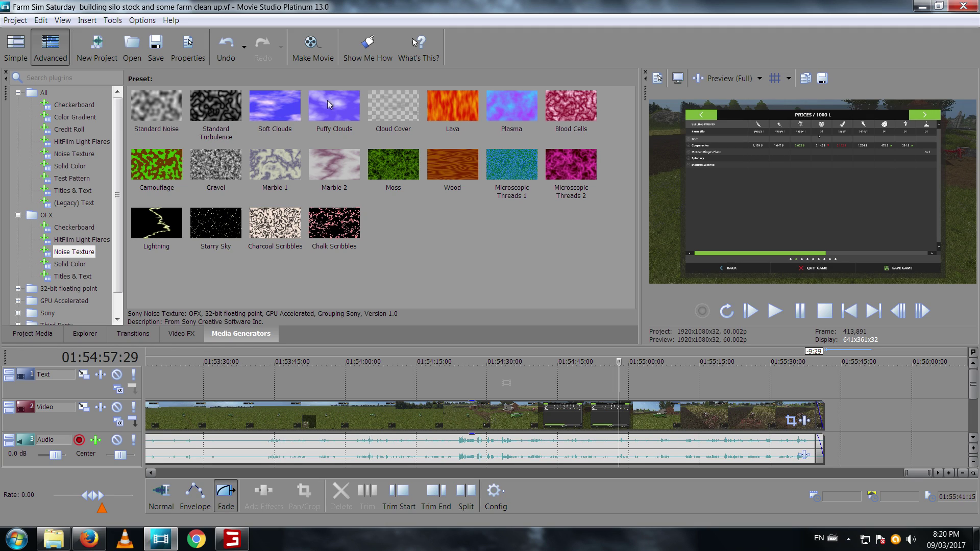
{"action": "scroll", "coordinate": [75, 275], "scroll_direction": "down", "scroll_amount": 1}
{"action": "scroll", "coordinate": [75, 273], "scroll_direction": "up", "scroll_amount": 1}
Make Movie to the hard drive in MP4 format and open the Advanced Render As options.
{"action": "left_click", "coordinate": [312, 47]}
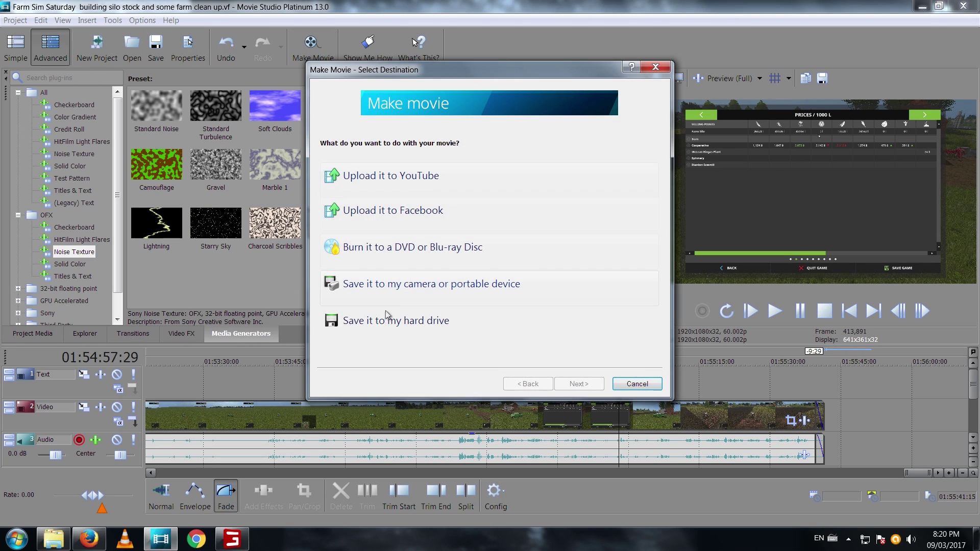
{"action": "left_click", "coordinate": [377, 321]}
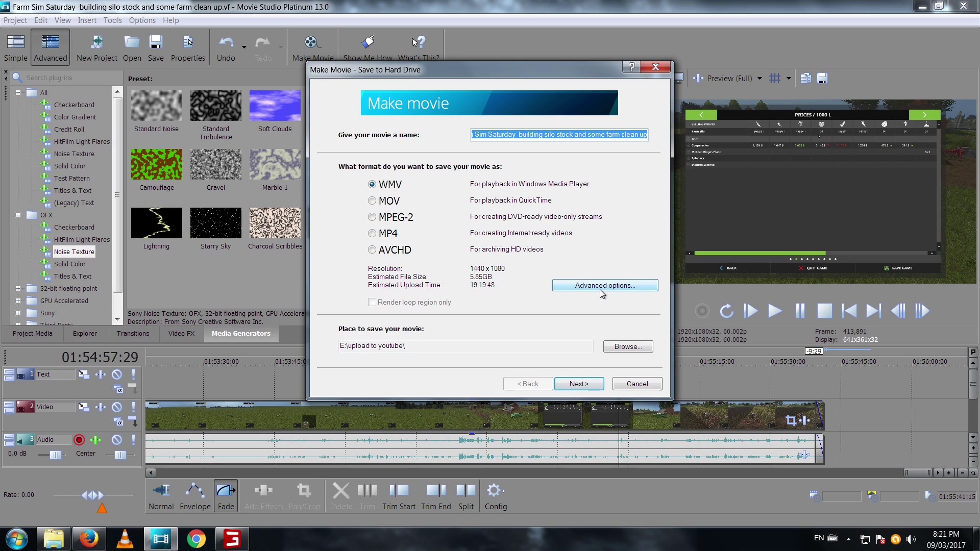
{"action": "left_click", "coordinate": [390, 234]}
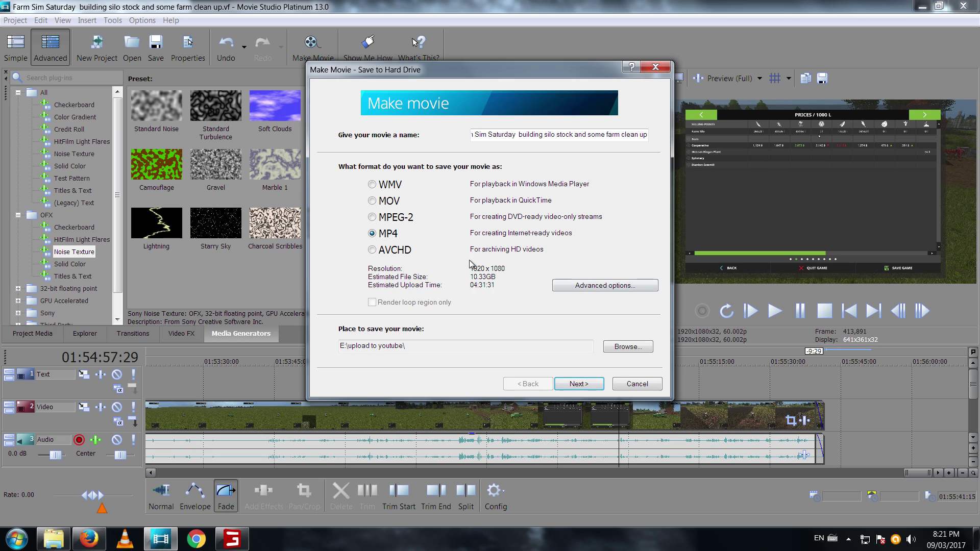
{"action": "left_click", "coordinate": [612, 286]}
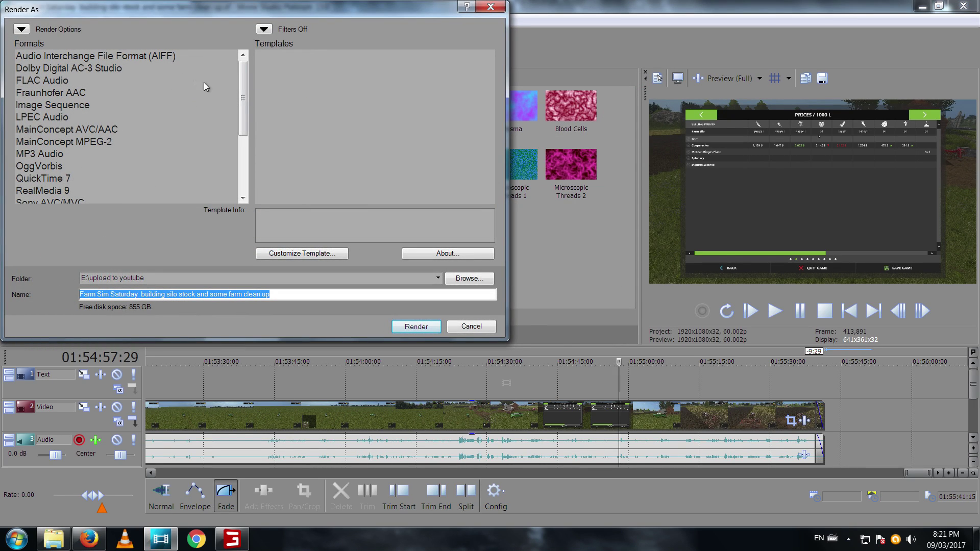
Browse the render formats, then pick MainConcept AVC/AAC with the Internet HD 1080p template.
{"action": "left_click", "coordinate": [57, 70]}
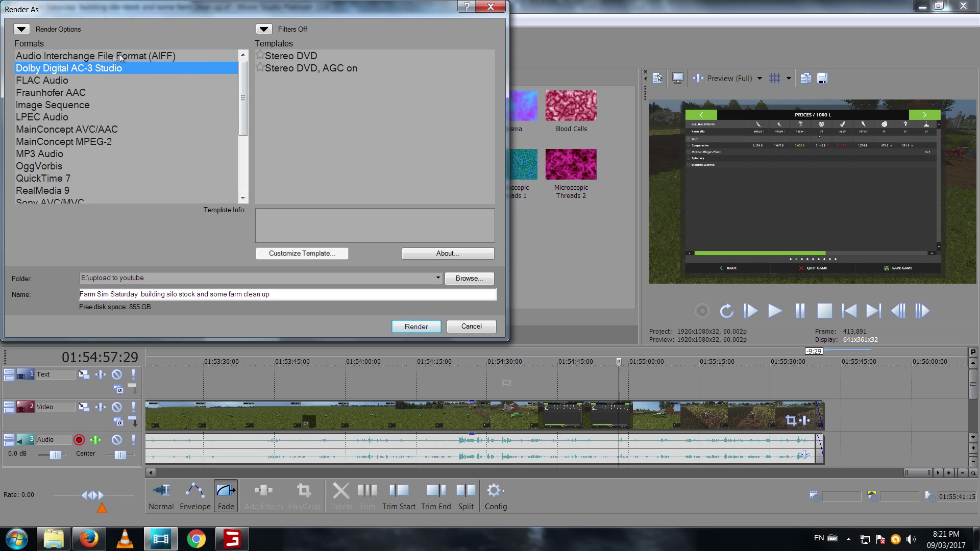
{"action": "left_click", "coordinate": [55, 80]}
{"action": "left_click", "coordinate": [58, 92]}
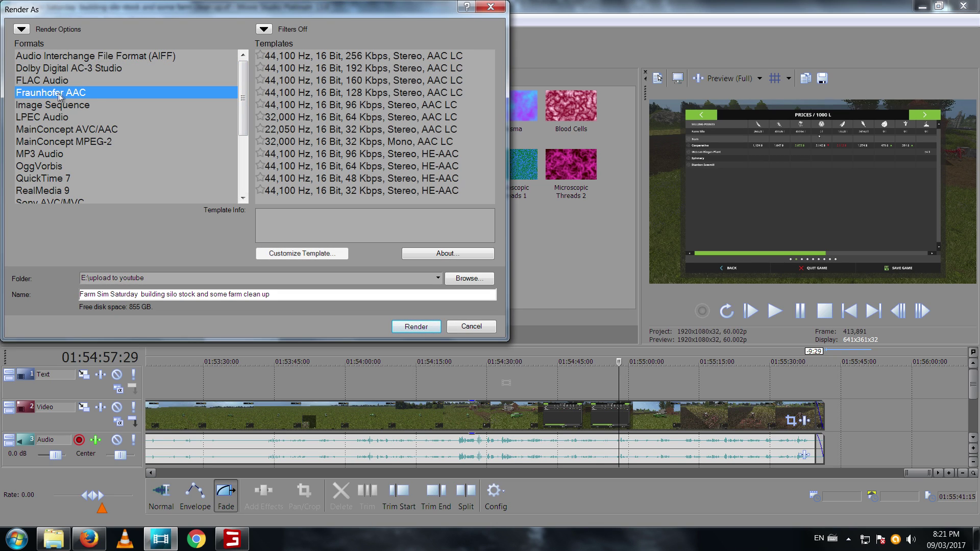
{"action": "left_click", "coordinate": [49, 105]}
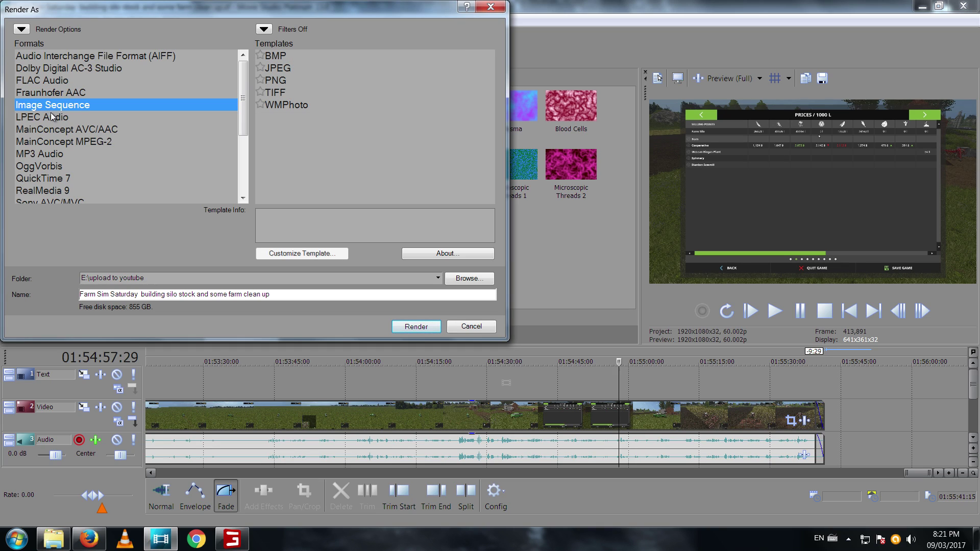
{"action": "left_click", "coordinate": [54, 117]}
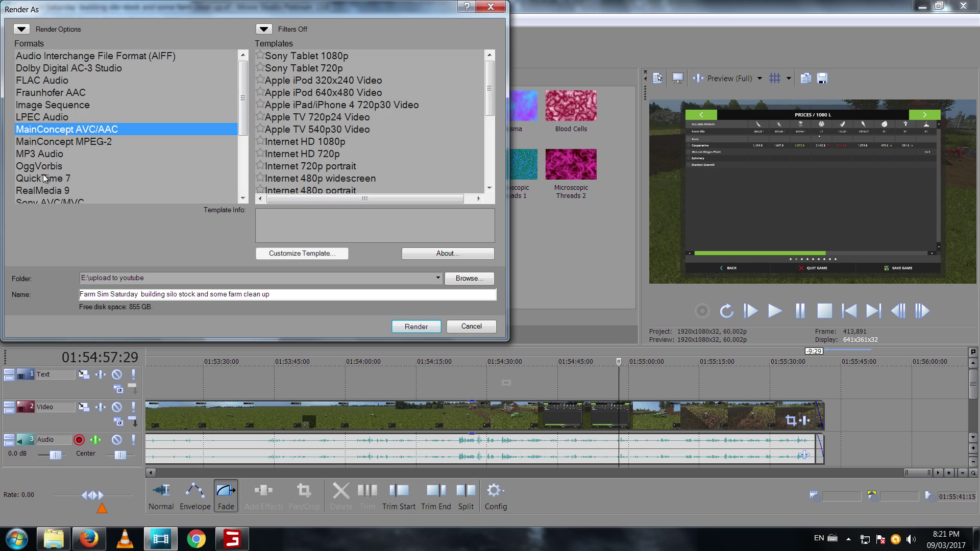
{"action": "left_click", "coordinate": [308, 142]}
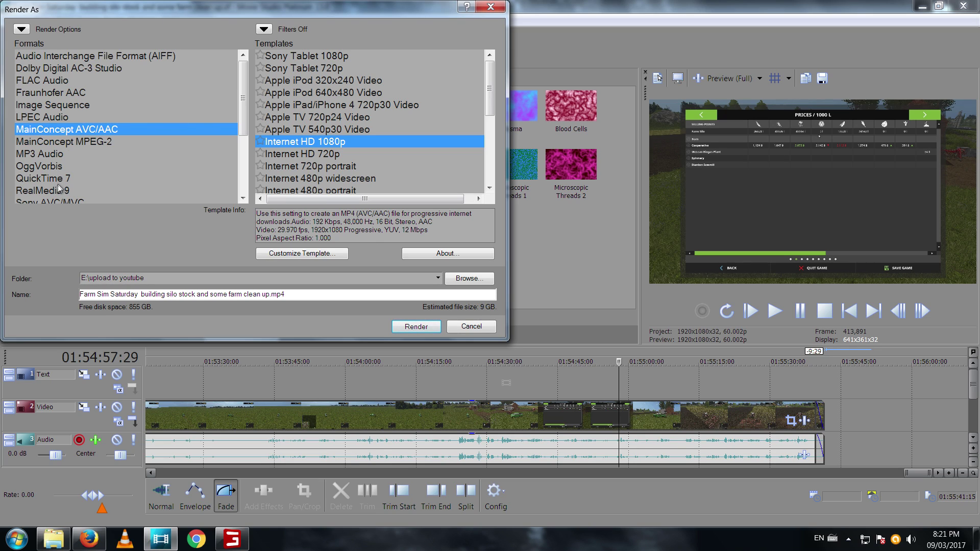
{"action": "left_click_drag", "start_coordinate": [245, 118], "coordinate": [244, 131]}
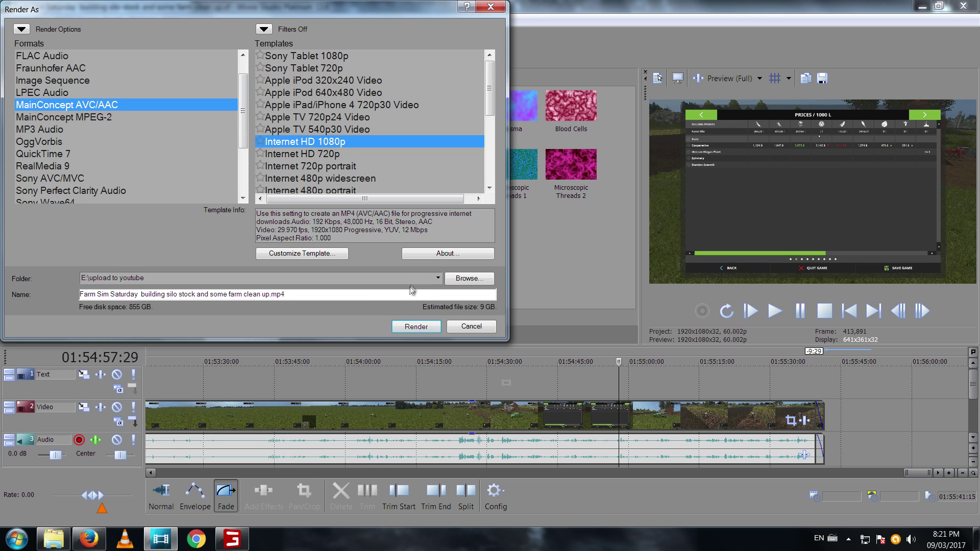
{"action": "left_click", "coordinate": [314, 253]}
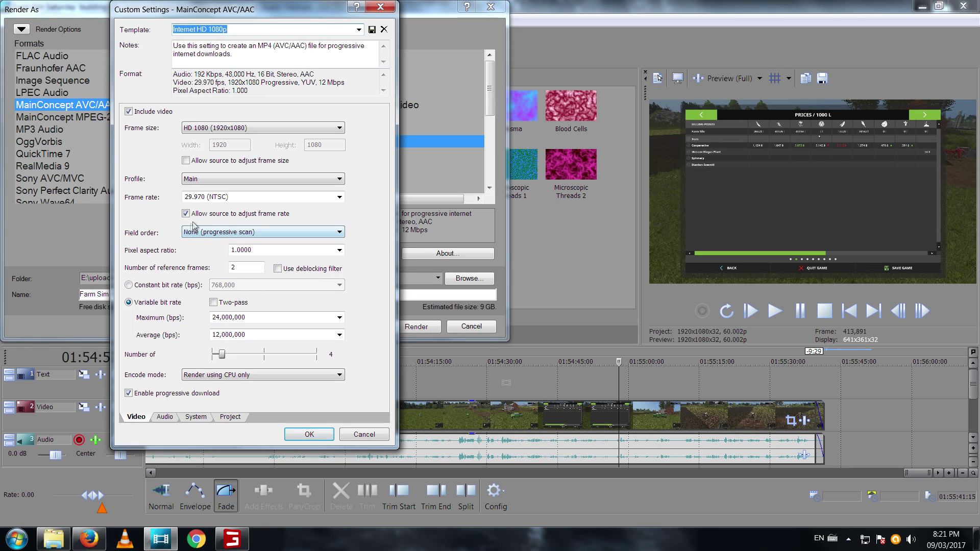
{"action": "left_click", "coordinate": [339, 197]}
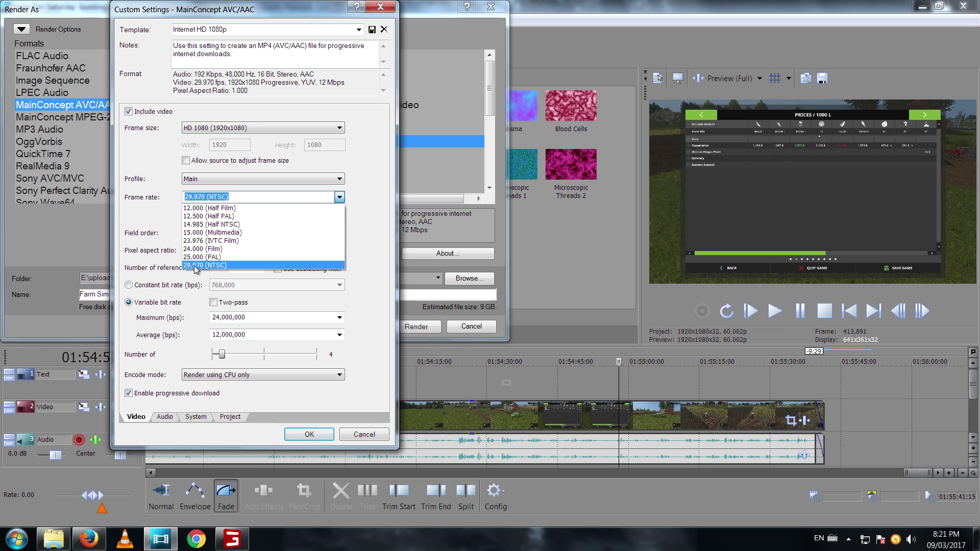
{"action": "left_click", "coordinate": [364, 432]}
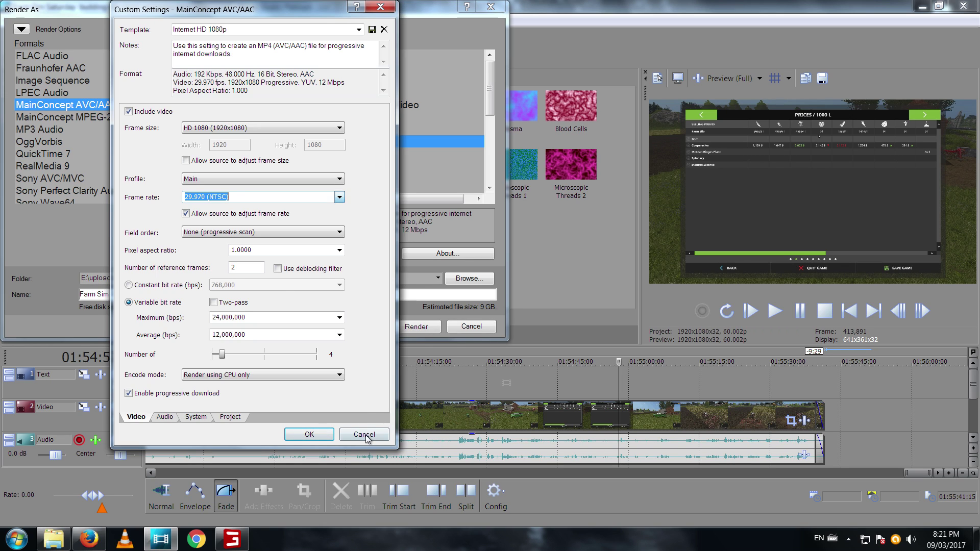
{"action": "left_click", "coordinate": [366, 434]}
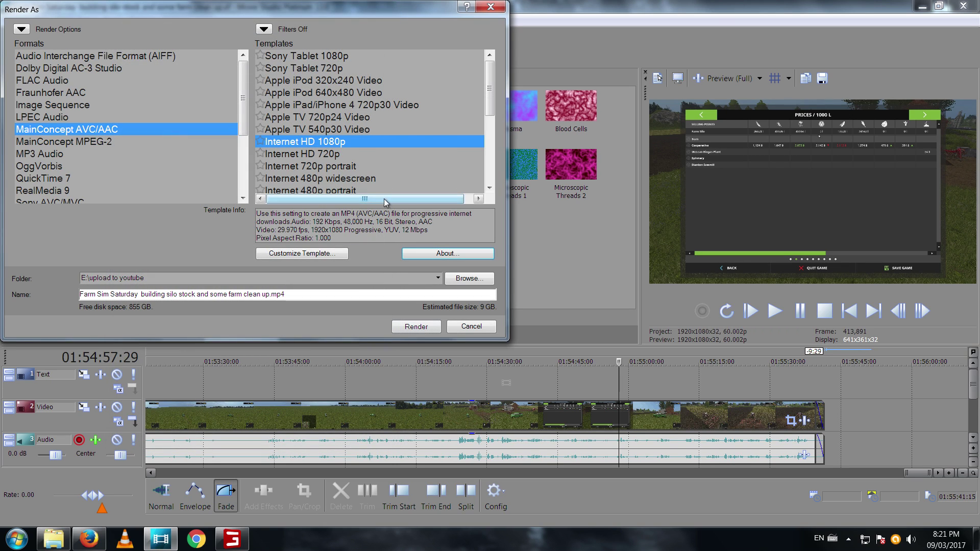
Choose the Sony AVC/MVC Internet 1920x1080-30p template, customised to 59.940 (Double NTSC) fps.
{"action": "left_click", "coordinate": [60, 201]}
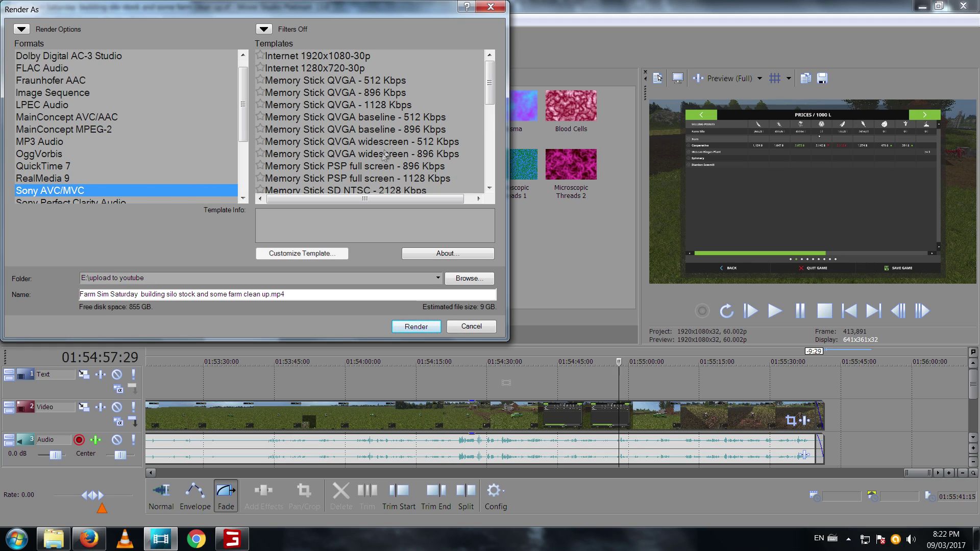
{"action": "left_click", "coordinate": [337, 56]}
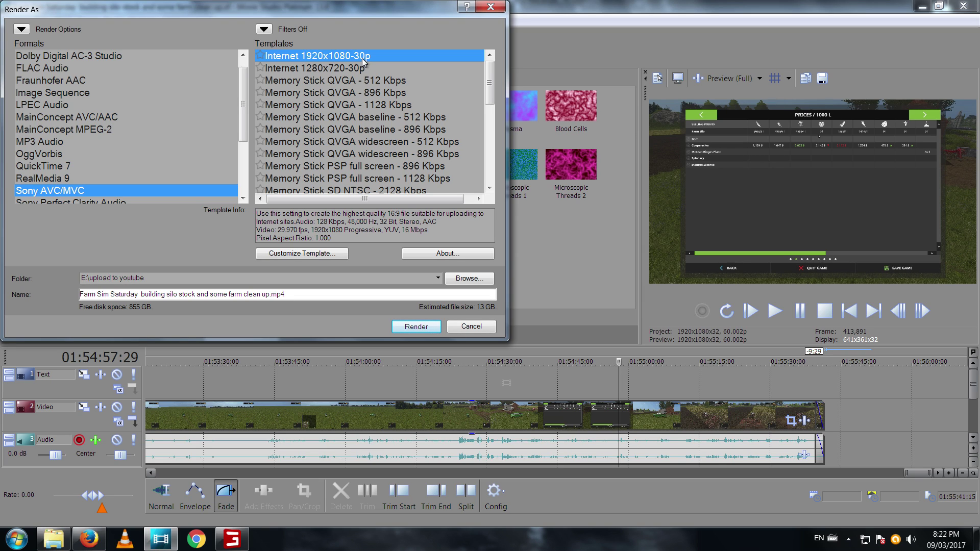
{"action": "left_click", "coordinate": [310, 254]}
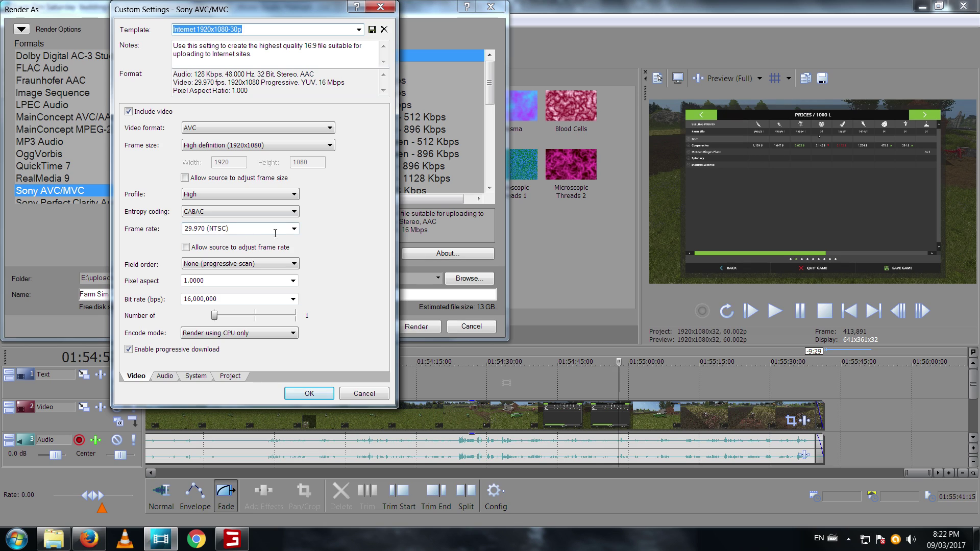
{"action": "left_click", "coordinate": [293, 228]}
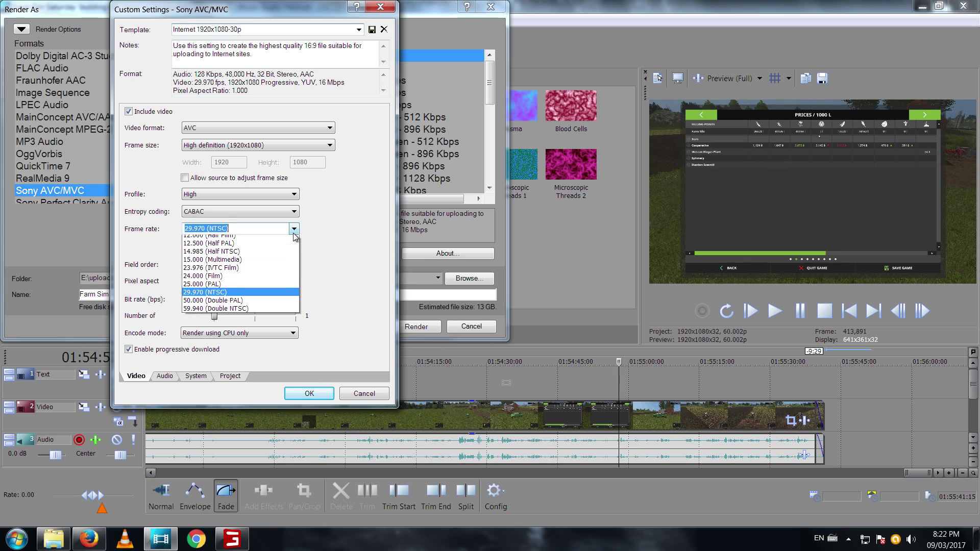
{"action": "left_click", "coordinate": [238, 313]}
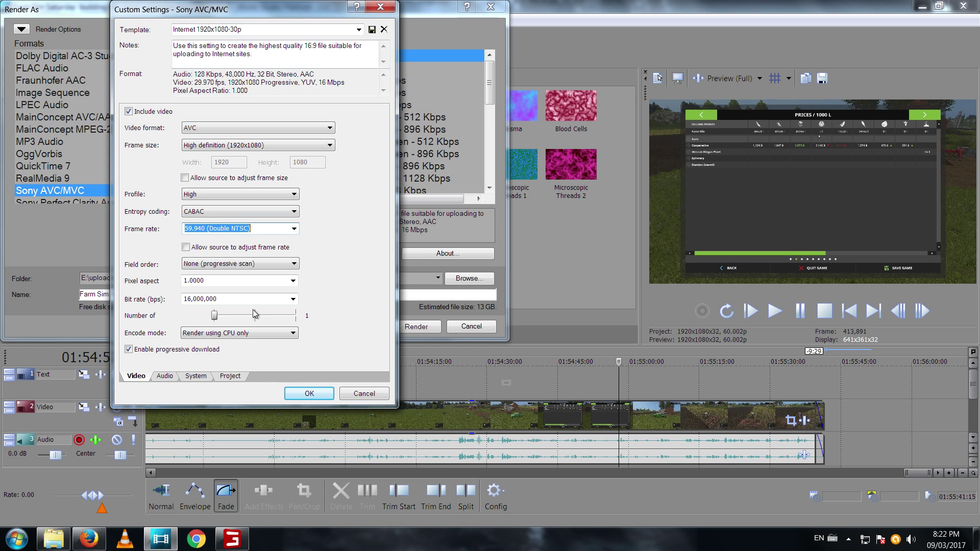
{"action": "left_click", "coordinate": [309, 394]}
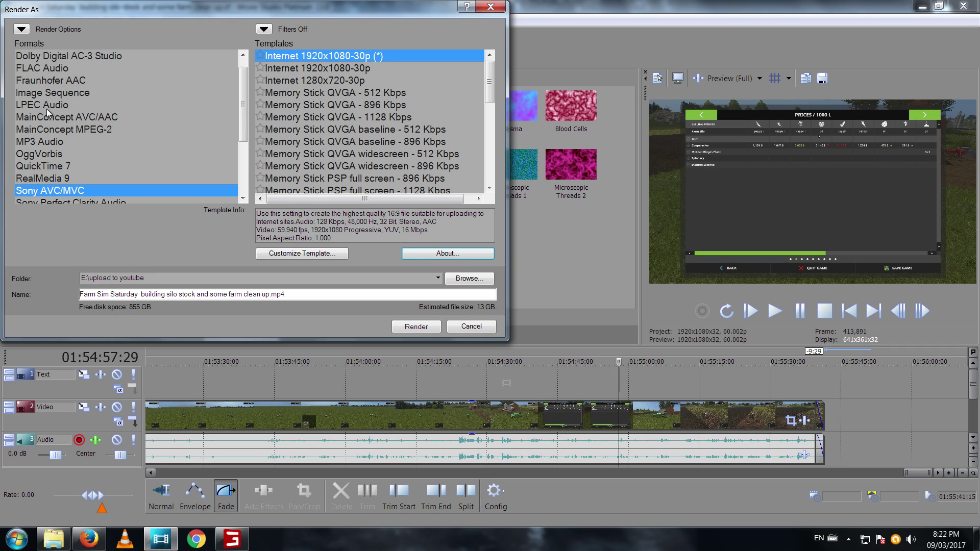
{"action": "left_click", "coordinate": [82, 115]}
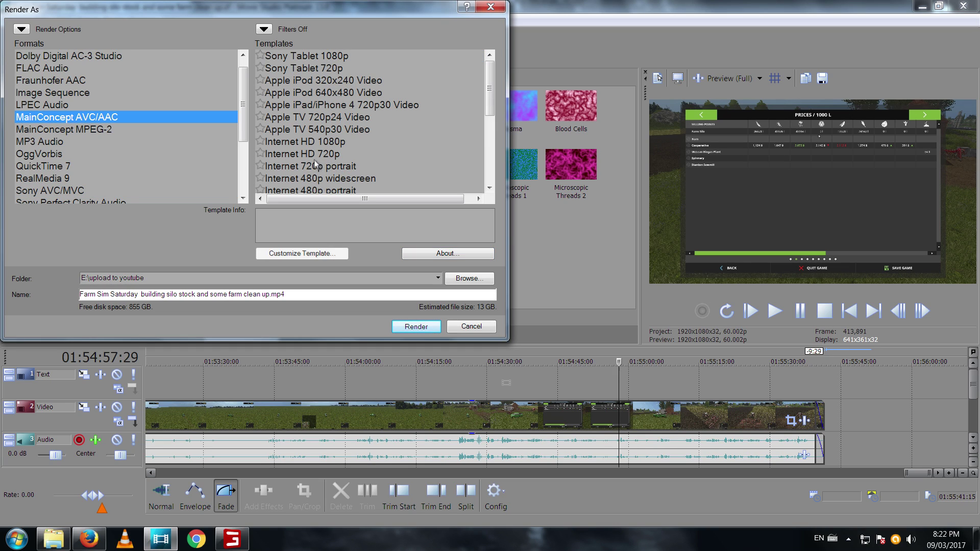
{"action": "left_click", "coordinate": [316, 143]}
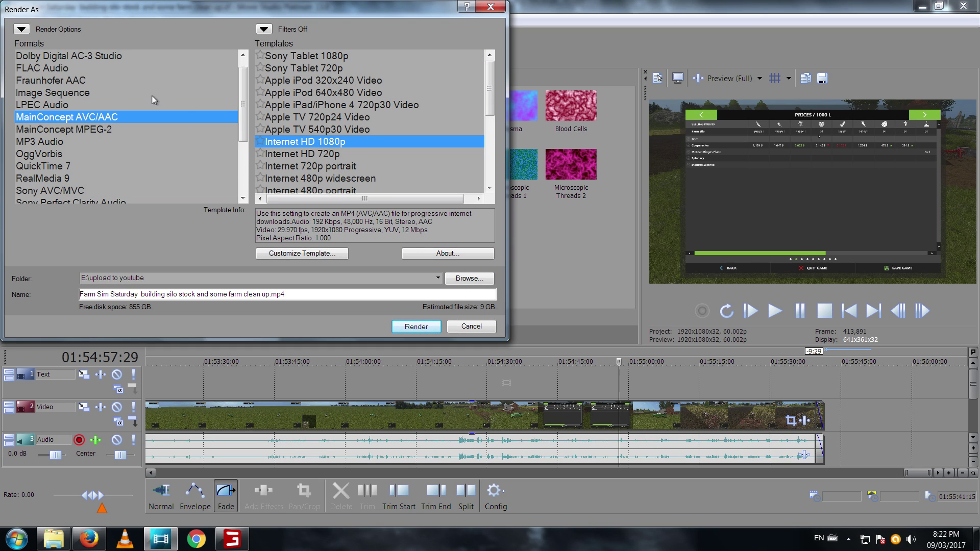
{"action": "scroll", "coordinate": [127, 165], "scroll_direction": "down", "scroll_amount": 3}
{"action": "scroll", "coordinate": [127, 165], "scroll_direction": "down", "scroll_amount": 1}
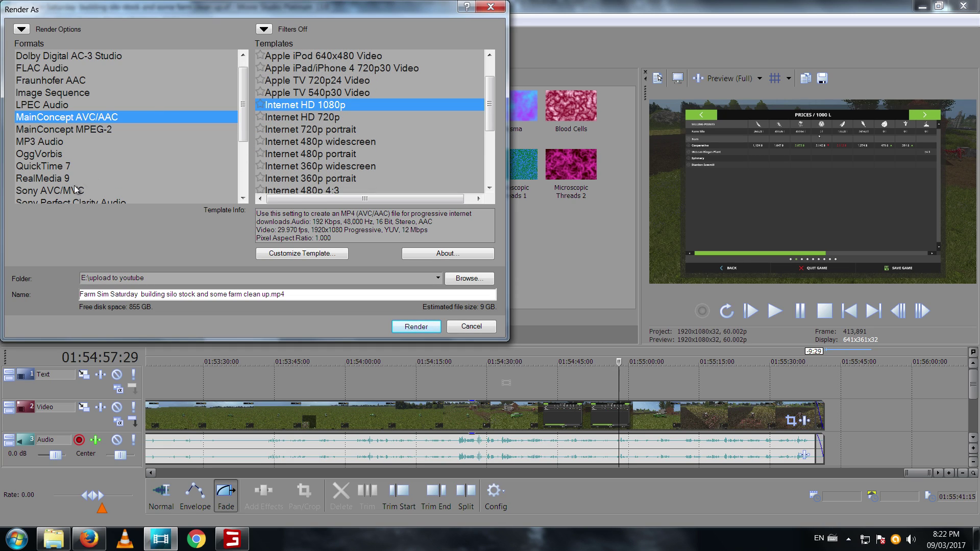
{"action": "left_click", "coordinate": [61, 191]}
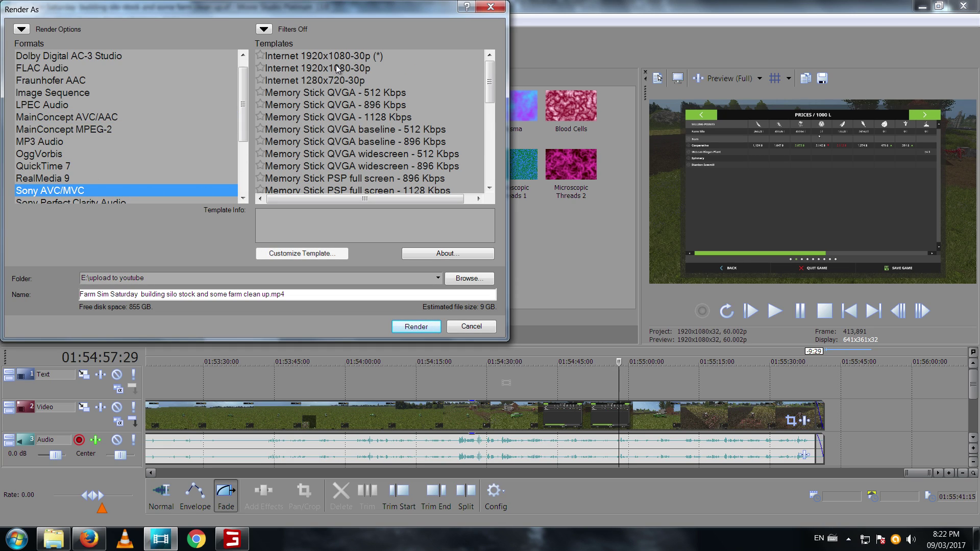
{"action": "left_click", "coordinate": [337, 55]}
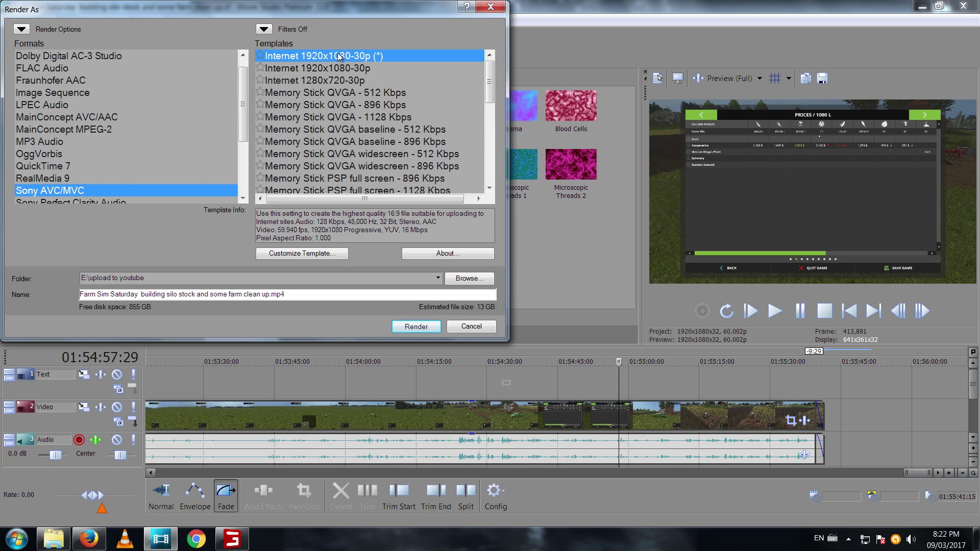
Start rendering the Farm Sim MP4, then cancel the render after about a minute.
{"action": "left_click", "coordinate": [417, 327]}
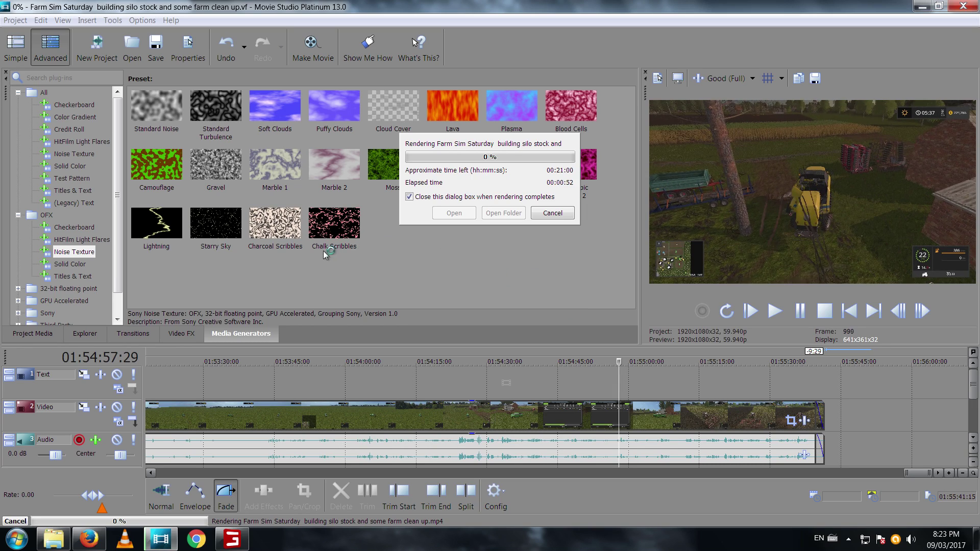
{"action": "left_click", "coordinate": [552, 213]}
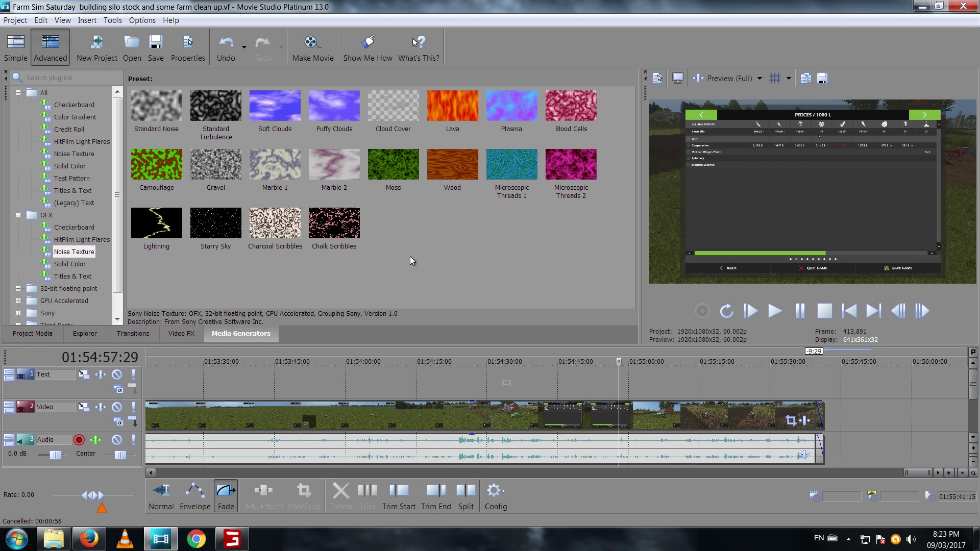
Create a new empty project and open the Raw vids folder in the Explorer.
{"action": "left_click", "coordinate": [106, 51]}
{"action": "left_click", "coordinate": [460, 383]}
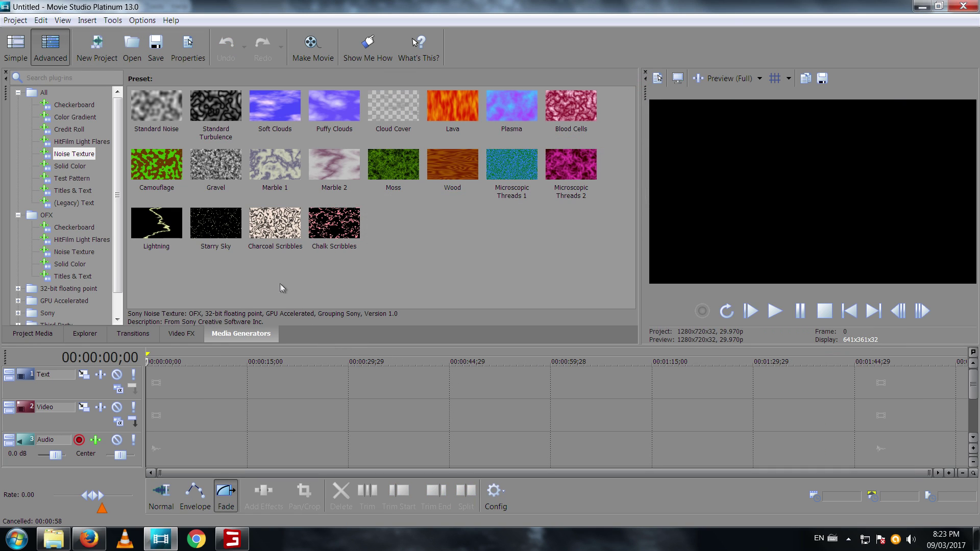
{"action": "left_click", "coordinate": [84, 335]}
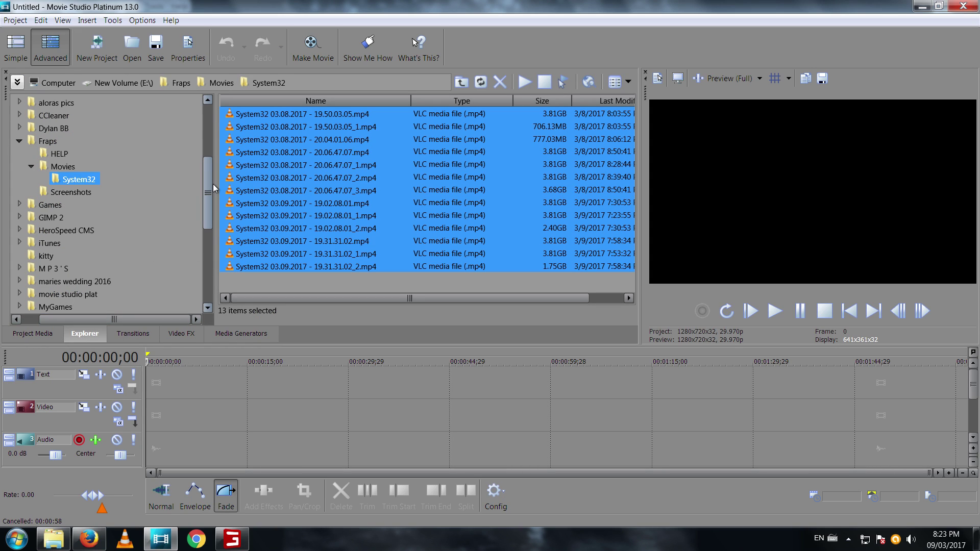
{"action": "left_click_drag", "start_coordinate": [207, 187], "coordinate": [200, 284]}
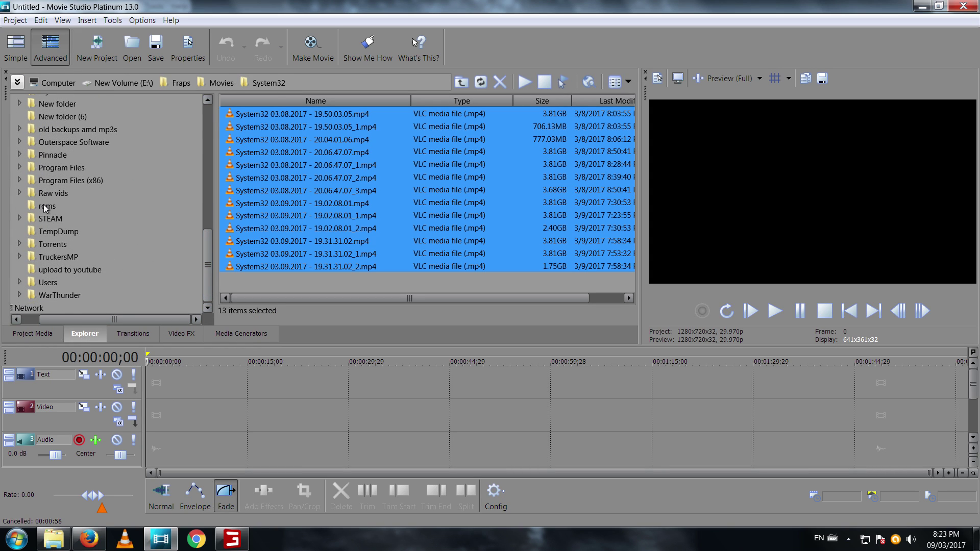
{"action": "double_click", "coordinate": [45, 193]}
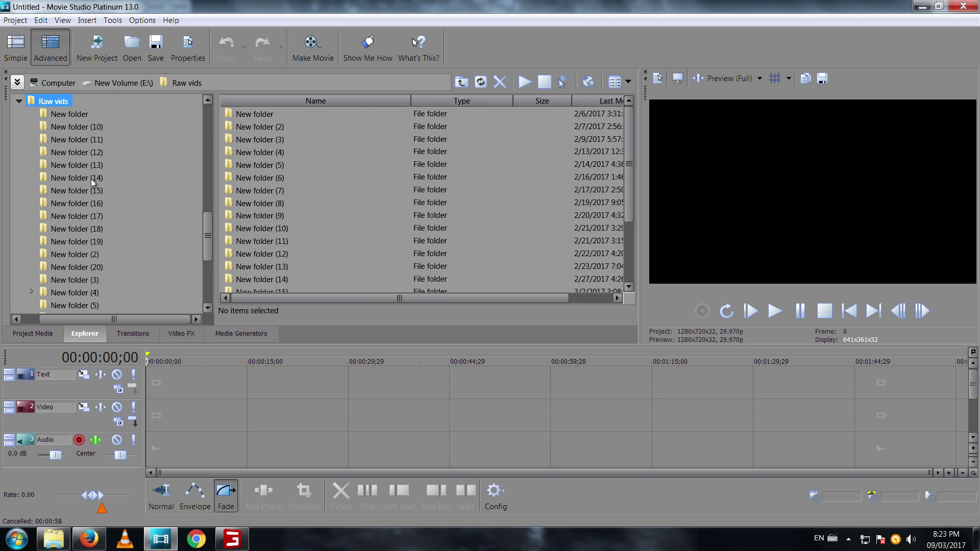
{"action": "left_click_drag", "start_coordinate": [207, 174], "coordinate": [198, 101]}
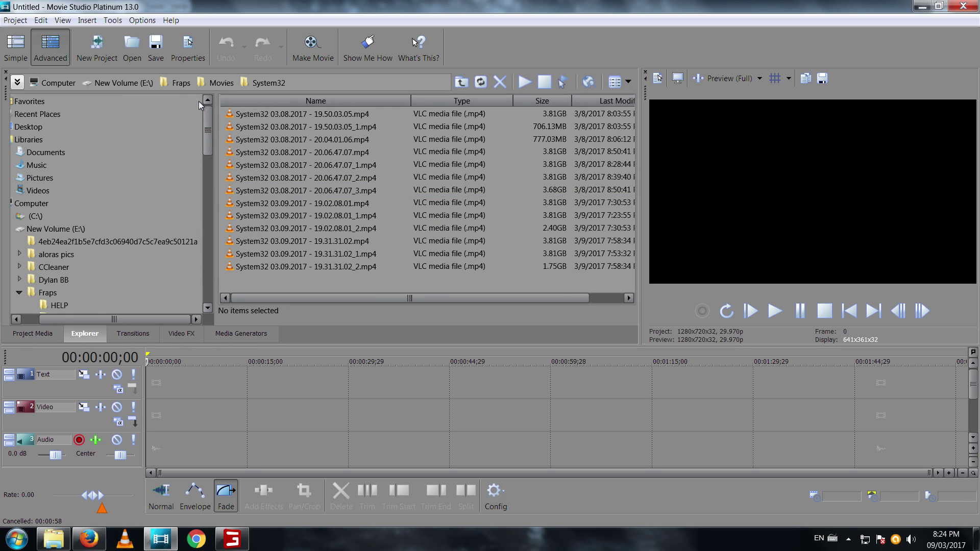
Navigate to Fraps > Movies > System32 and refresh the folder listing.
{"action": "left_click", "coordinate": [50, 293]}
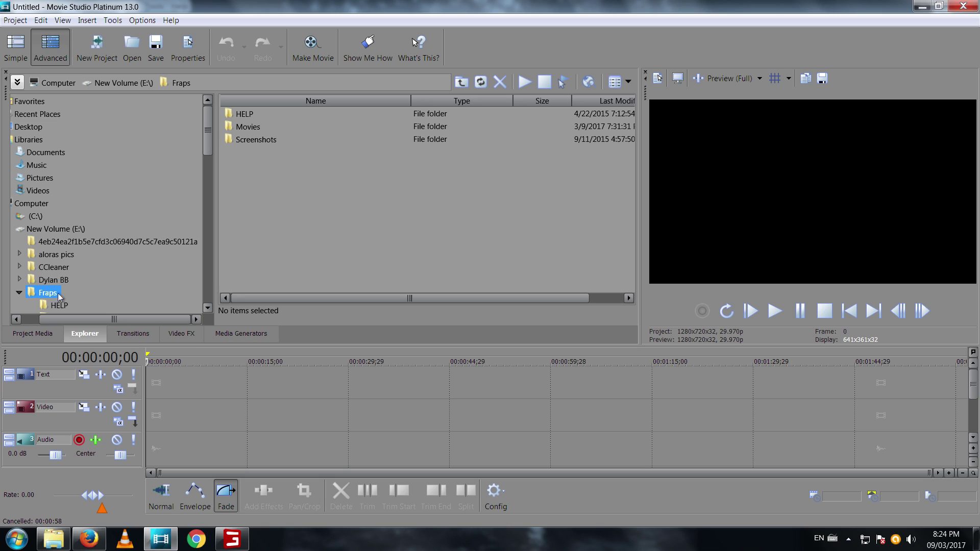
{"action": "double_click", "coordinate": [240, 129]}
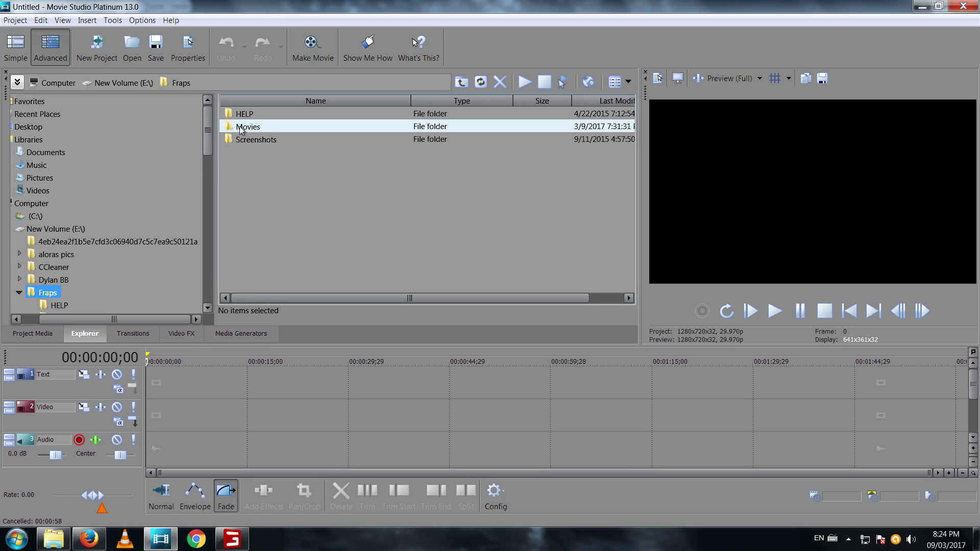
{"action": "double_click", "coordinate": [262, 115]}
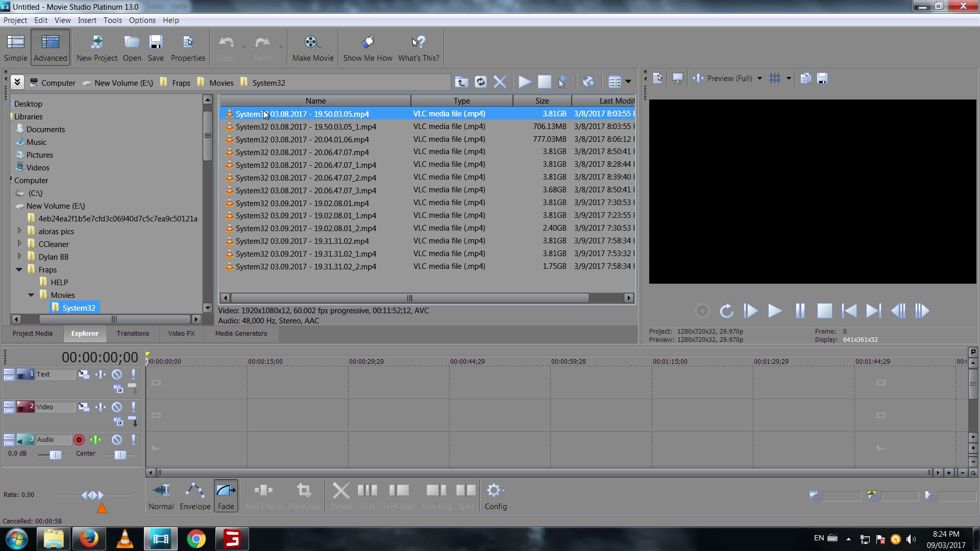
{"action": "left_click", "coordinate": [65, 297]}
{"action": "mouse_move", "coordinate": [207, 144]}
{"action": "left_mouse_down"}
{"action": "mouse_move", "coordinate": [207, 157]}
{"action": "mouse_move", "coordinate": [207, 145]}
{"action": "left_mouse_up"}
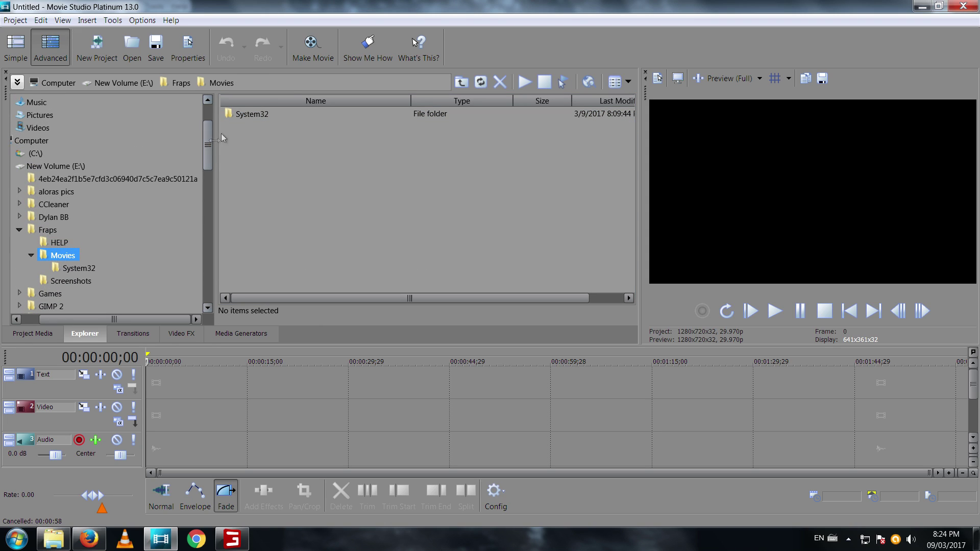
{"action": "left_click", "coordinate": [481, 82]}
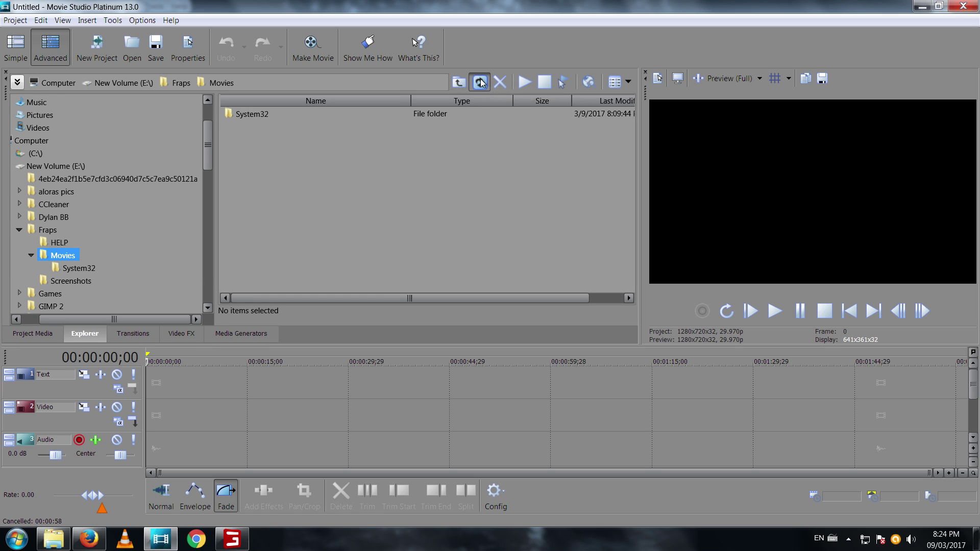
{"action": "left_click", "coordinate": [69, 267]}
Compare the System32 recordings' details, ending on the newest, 20.09.55.03.mp4.
{"action": "left_click", "coordinate": [298, 279]}
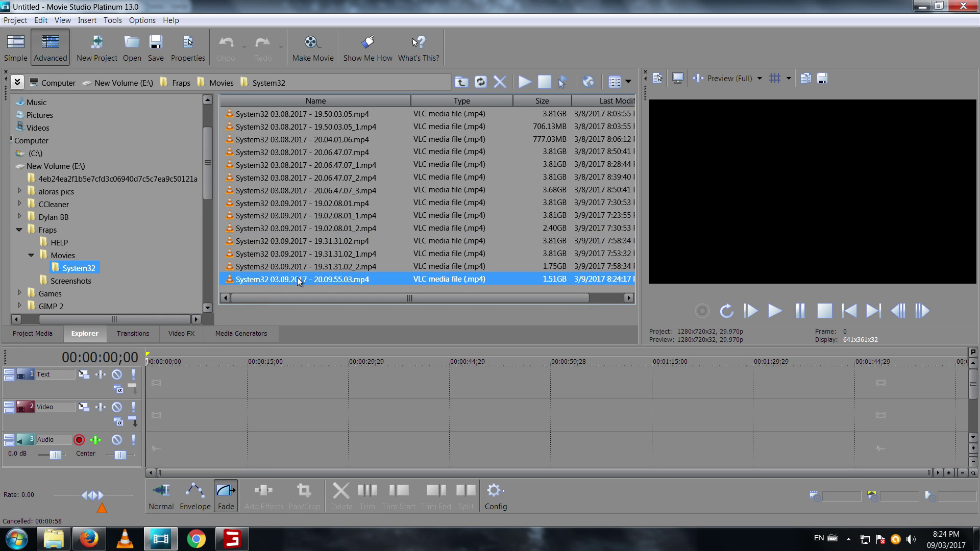
{"action": "left_click", "coordinate": [303, 268]}
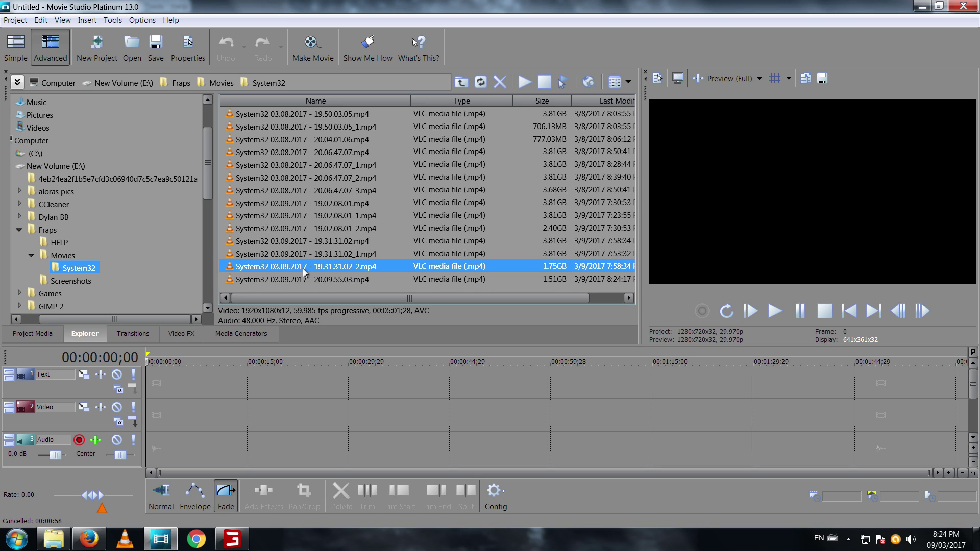
{"action": "left_click", "coordinate": [316, 253]}
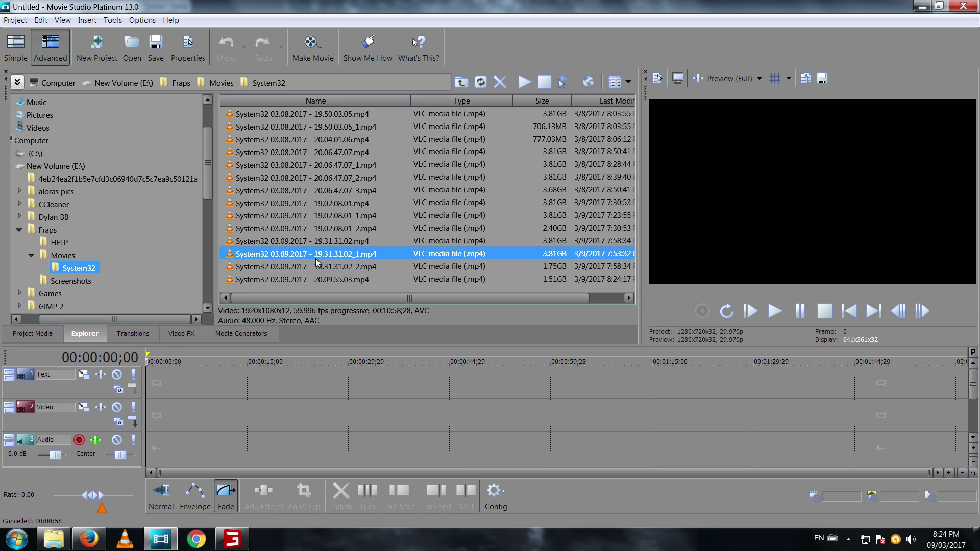
{"action": "left_click", "coordinate": [313, 242]}
{"action": "left_click", "coordinate": [315, 230]}
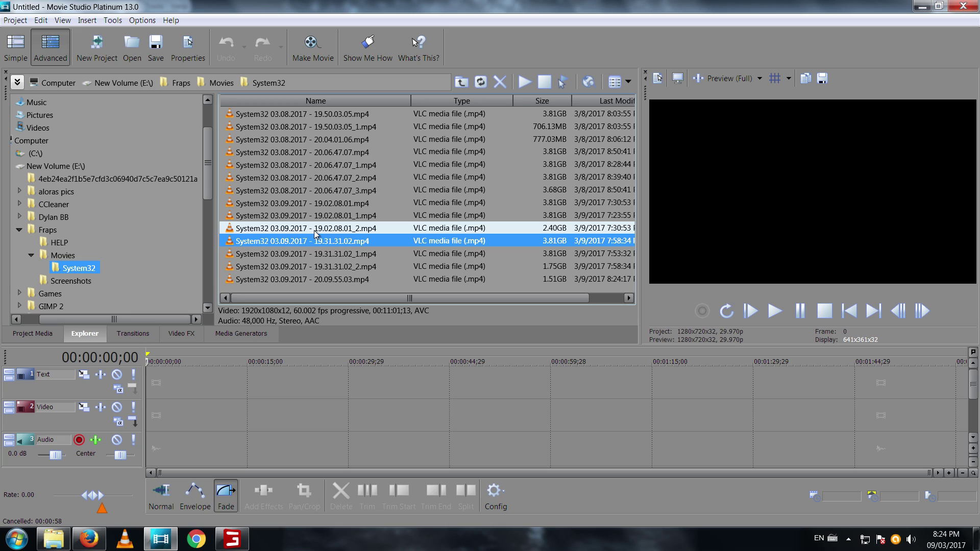
{"action": "left_click", "coordinate": [310, 267]}
{"action": "left_click", "coordinate": [306, 280]}
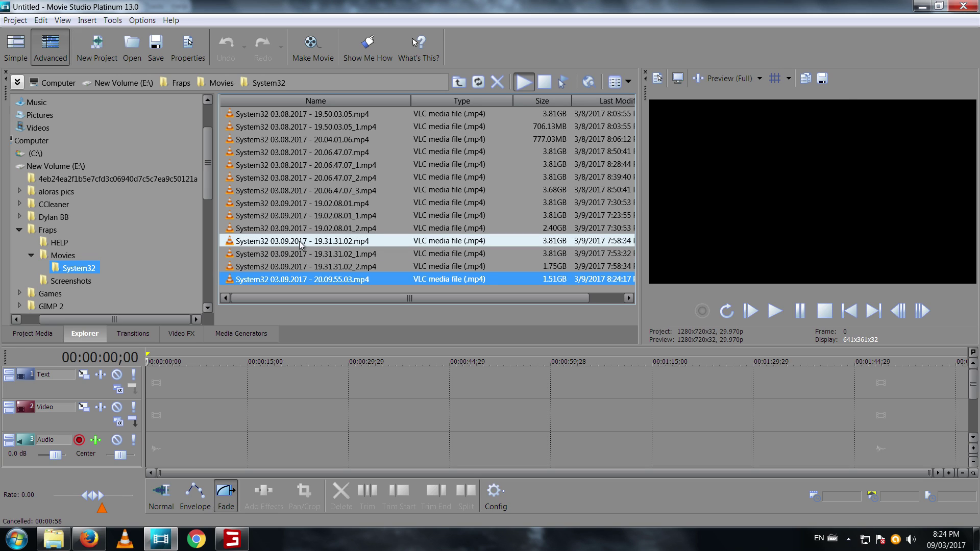
Drag the 20.09.55.03 System32 recording onto the timeline and place the cursor near 00:11:51.
{"action": "left_click", "coordinate": [320, 271]}
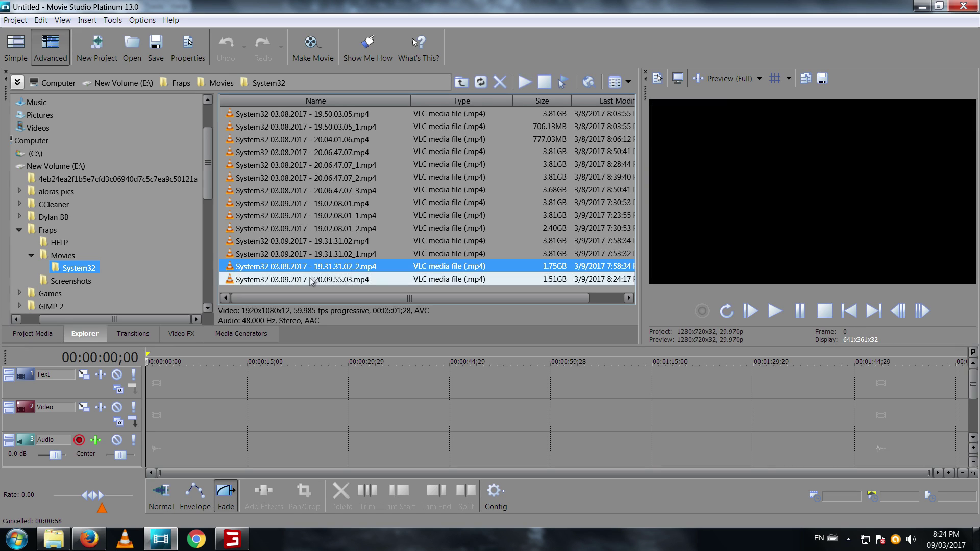
{"action": "left_click", "coordinate": [307, 279]}
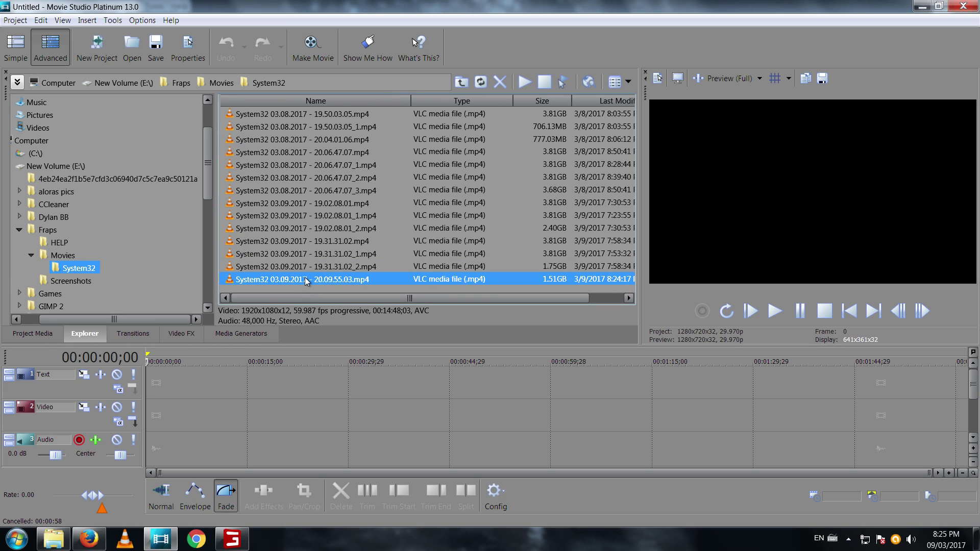
{"action": "left_click_drag", "start_coordinate": [270, 303], "coordinate": [149, 409]}
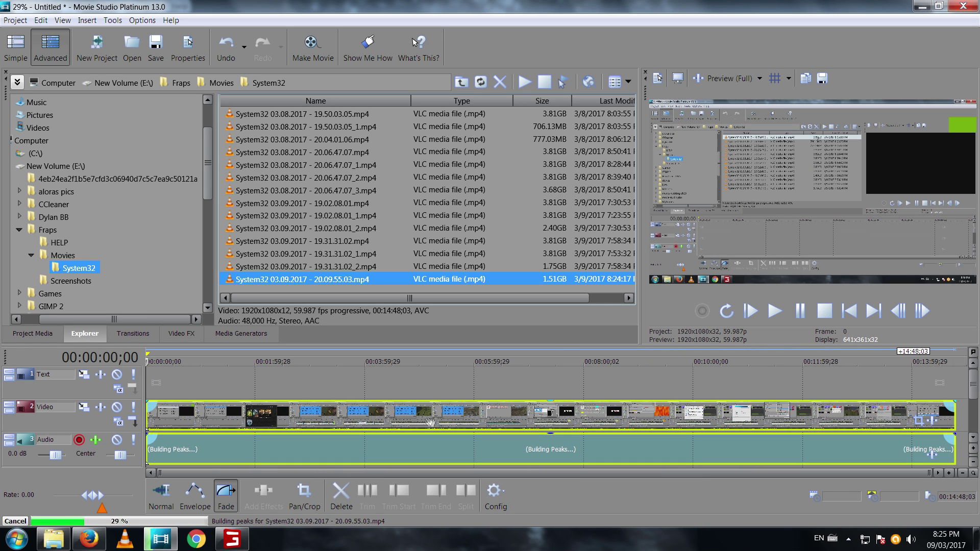
{"action": "left_click_drag", "start_coordinate": [605, 472], "coordinate": [593, 473]}
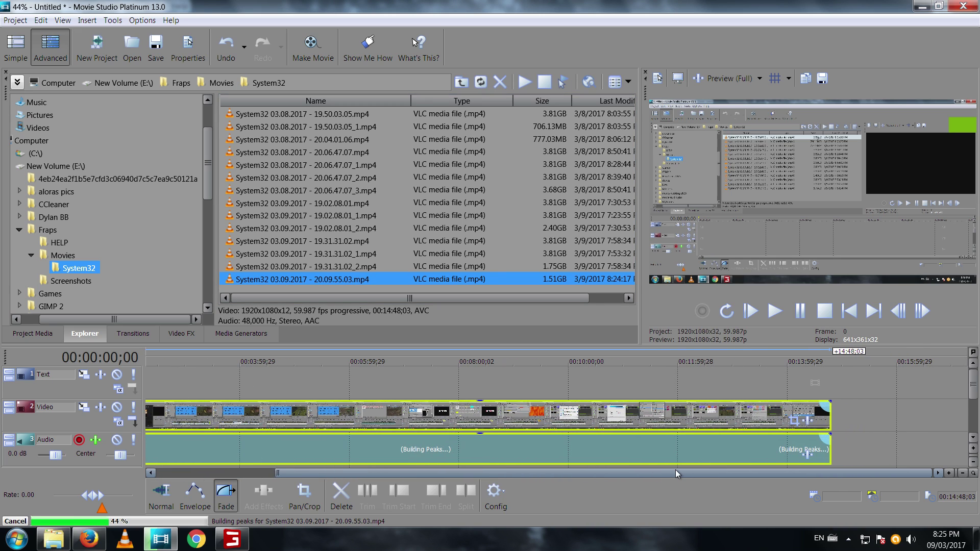
{"action": "left_click_drag", "start_coordinate": [668, 472], "coordinate": [467, 473]}
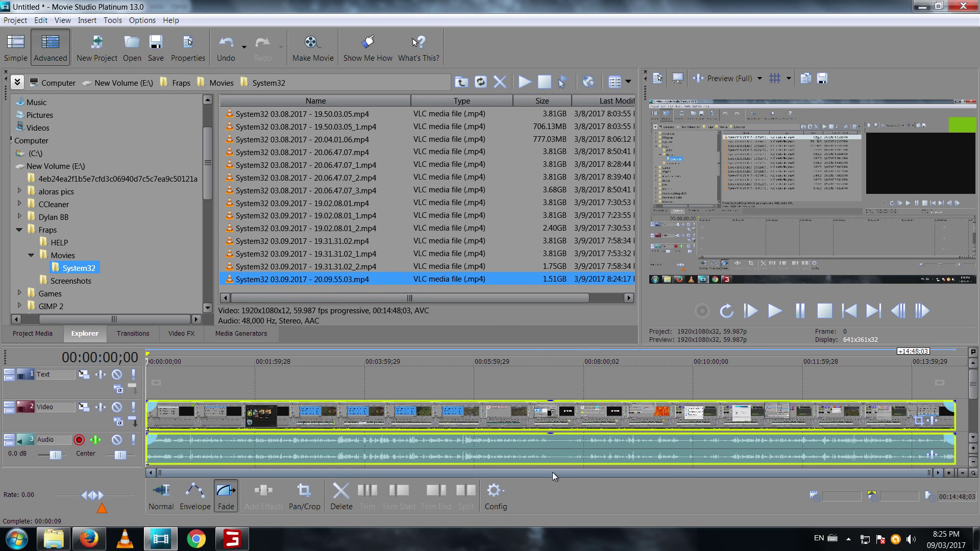
{"action": "left_click_drag", "start_coordinate": [552, 472], "coordinate": [764, 475]}
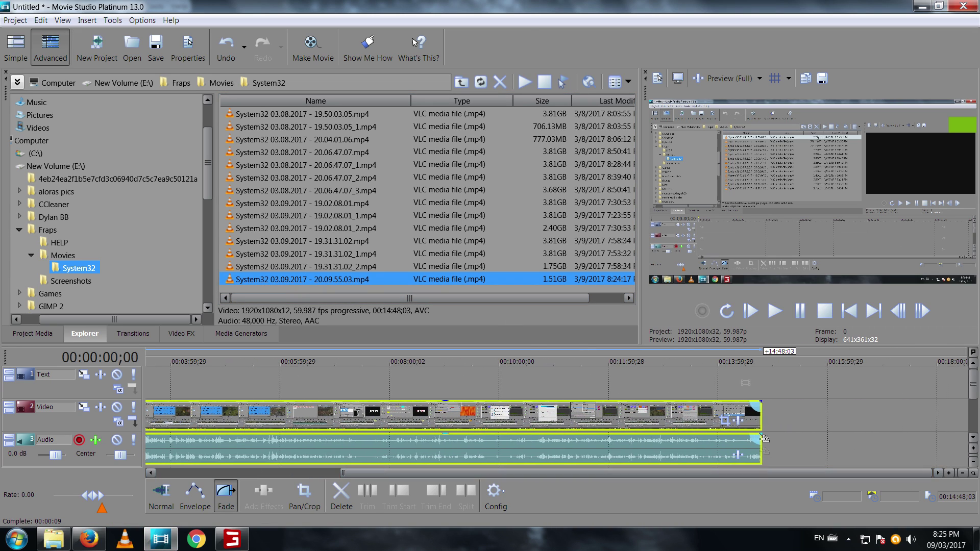
{"action": "left_click", "coordinate": [600, 361]}
Play the project from near 00:11:51, then stop playback at 00:11:51:04.
{"action": "key", "text": "space"}
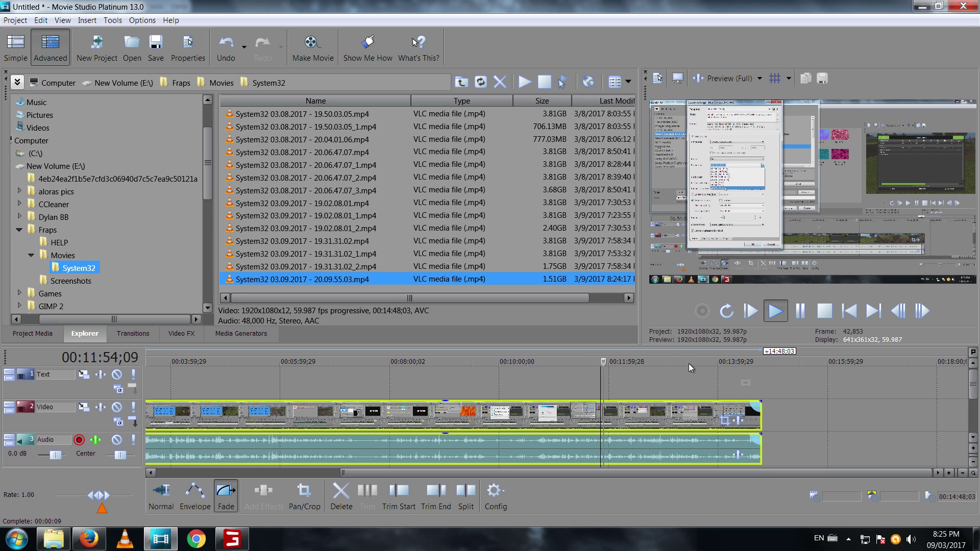
{"action": "key", "text": "space"}
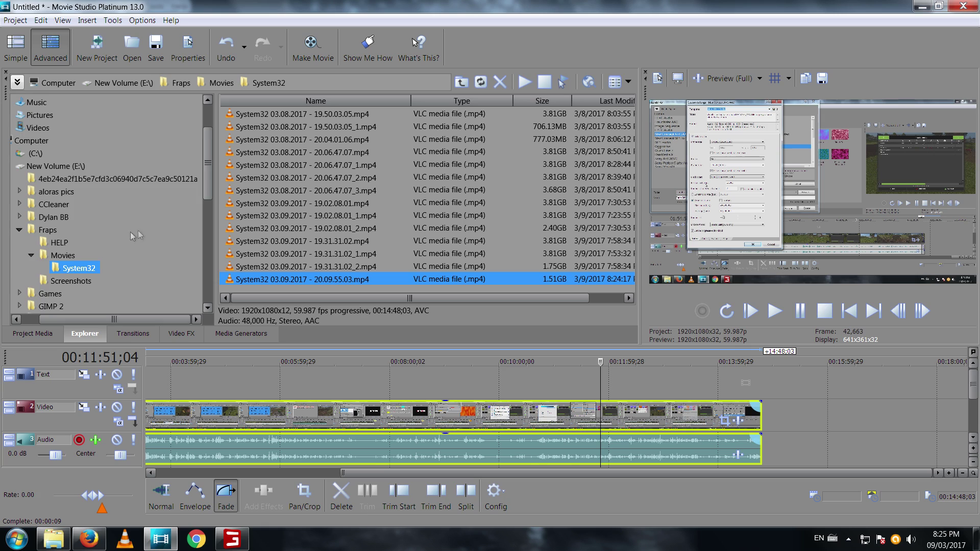
{"action": "scroll", "coordinate": [160, 231], "scroll_direction": "down", "scroll_amount": 2}
{"action": "scroll", "coordinate": [147, 229], "scroll_direction": "down", "scroll_amount": 4}
{"action": "scroll", "coordinate": [145, 233], "scroll_direction": "down", "scroll_amount": 3}
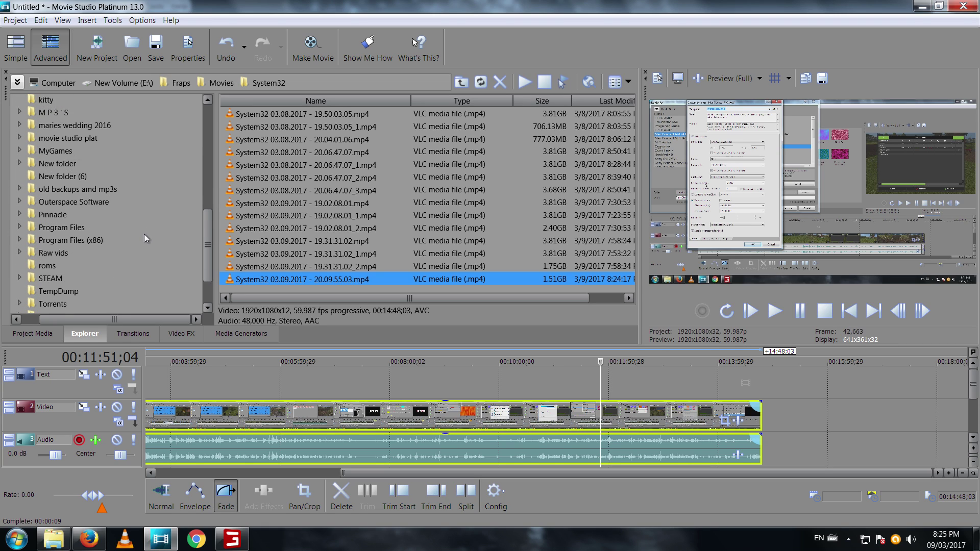
{"action": "scroll", "coordinate": [145, 234], "scroll_direction": "down", "scroll_amount": 3}
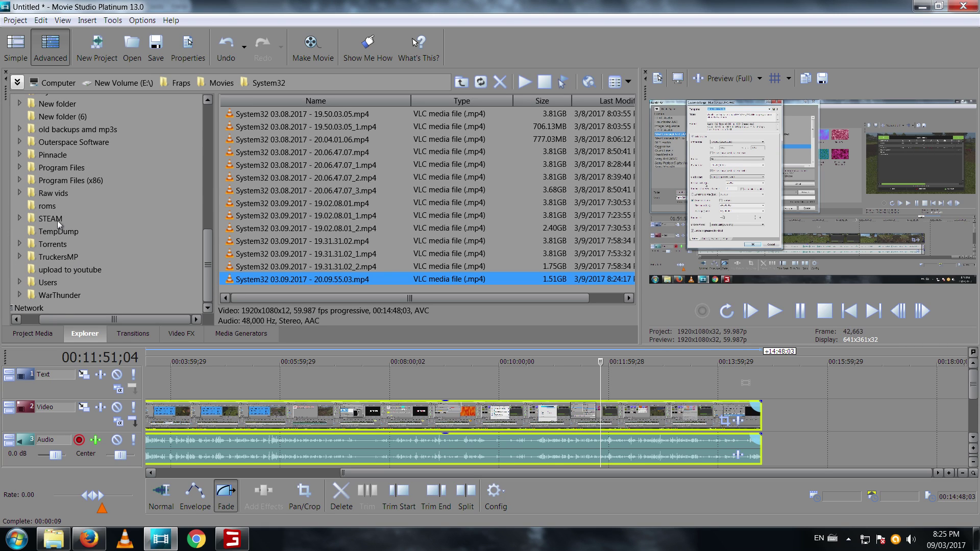
Open Raw vids and preview clip 00581.MTS in New folder (14).
{"action": "double_click", "coordinate": [60, 193]}
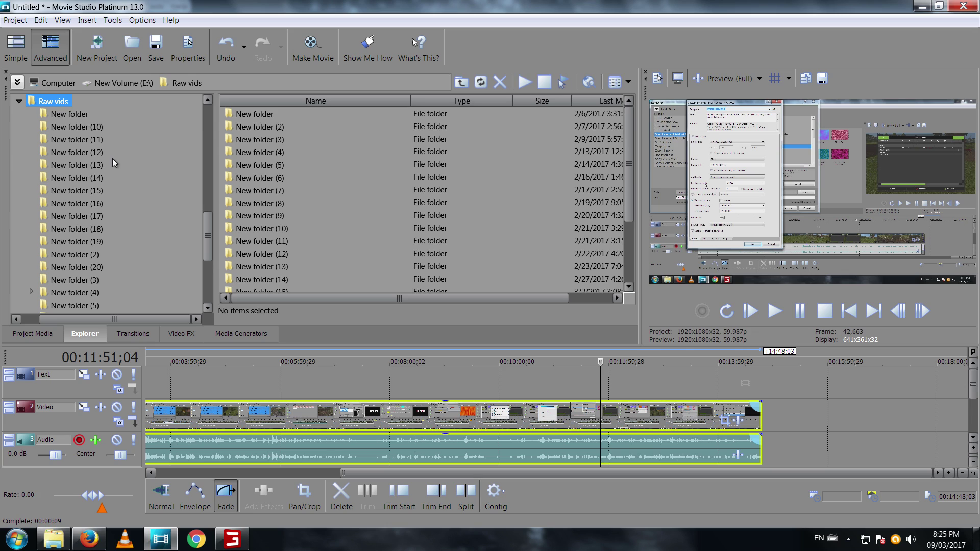
{"action": "scroll", "coordinate": [74, 215], "scroll_direction": "down", "scroll_amount": 2}
{"action": "scroll", "coordinate": [75, 219], "scroll_direction": "down", "scroll_amount": 1}
{"action": "scroll", "coordinate": [75, 226], "scroll_direction": "down", "scroll_amount": 1}
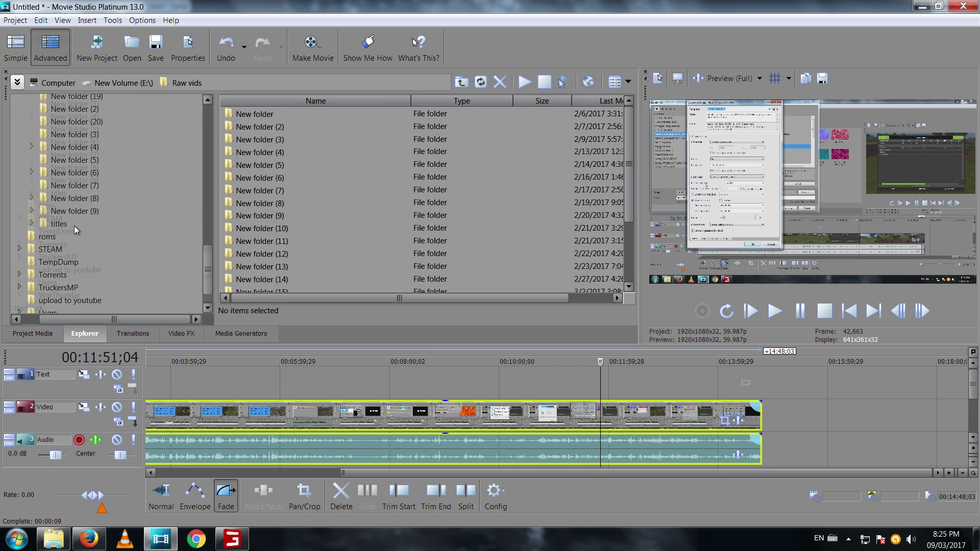
{"action": "scroll", "coordinate": [74, 226], "scroll_direction": "up", "scroll_amount": 3}
{"action": "scroll", "coordinate": [70, 197], "scroll_direction": "up", "scroll_amount": 1}
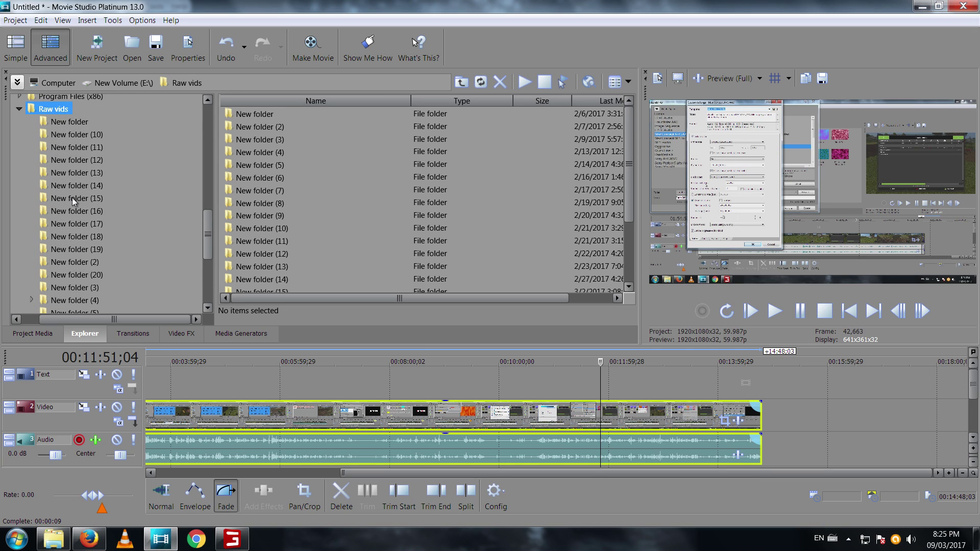
{"action": "left_click", "coordinate": [86, 187]}
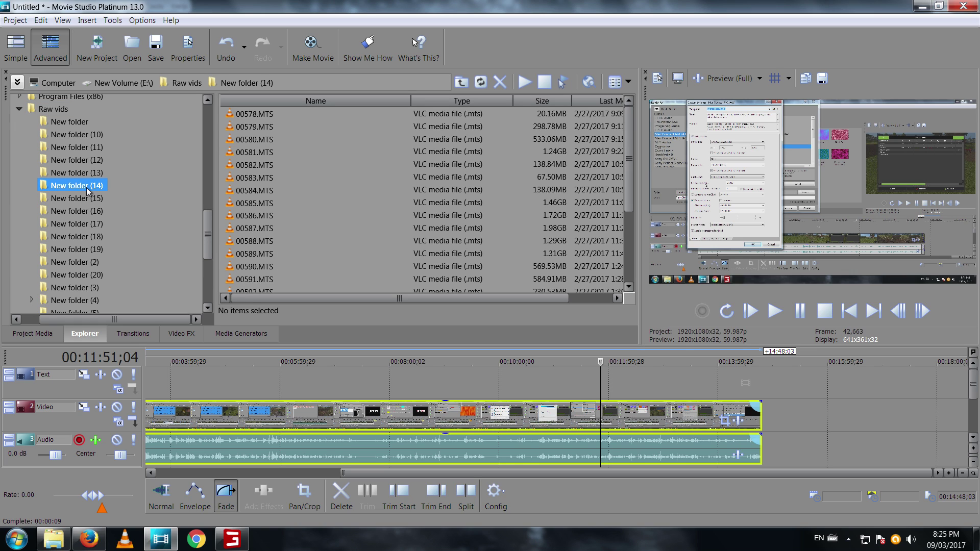
{"action": "left_click", "coordinate": [248, 150]}
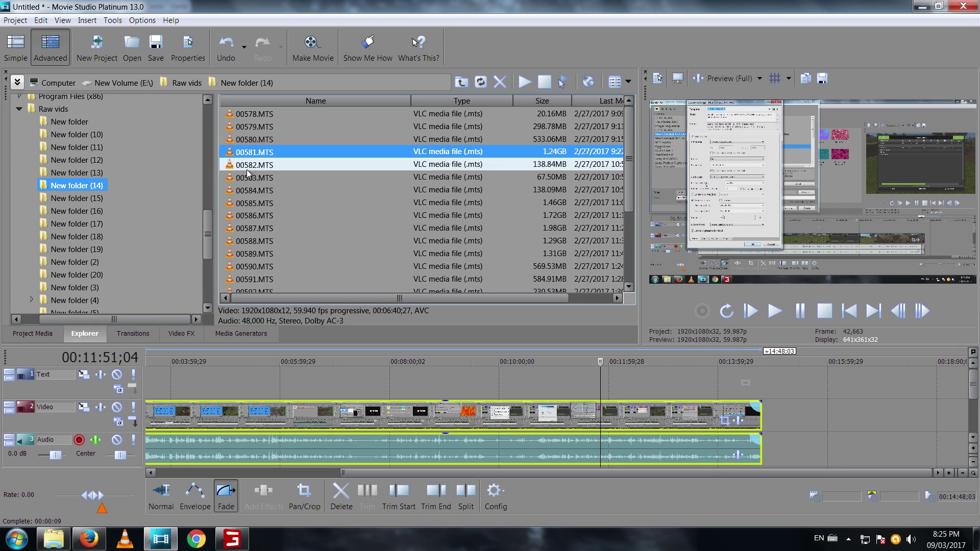
Preview clip 00741.MTS from New folder (20), then stop the preview.
{"action": "left_click", "coordinate": [92, 251]}
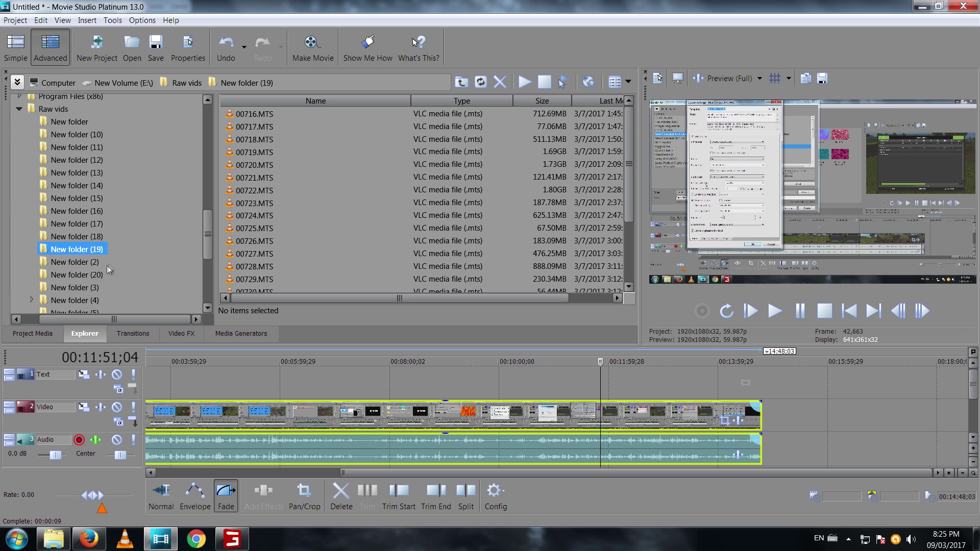
{"action": "left_click", "coordinate": [90, 274]}
{"action": "scroll", "coordinate": [267, 170], "scroll_direction": "down", "scroll_amount": 4}
{"action": "scroll", "coordinate": [267, 170], "scroll_direction": "down", "scroll_amount": 3}
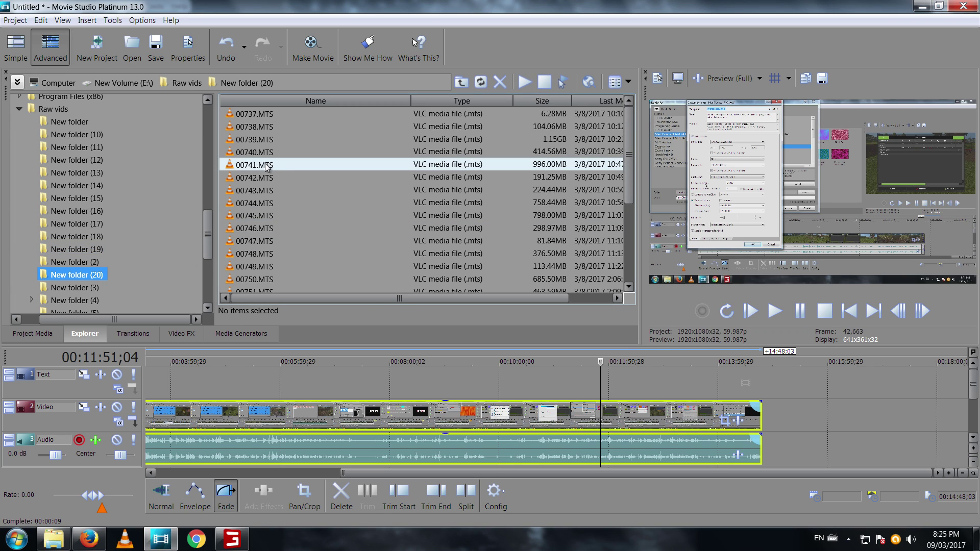
{"action": "left_click", "coordinate": [267, 166]}
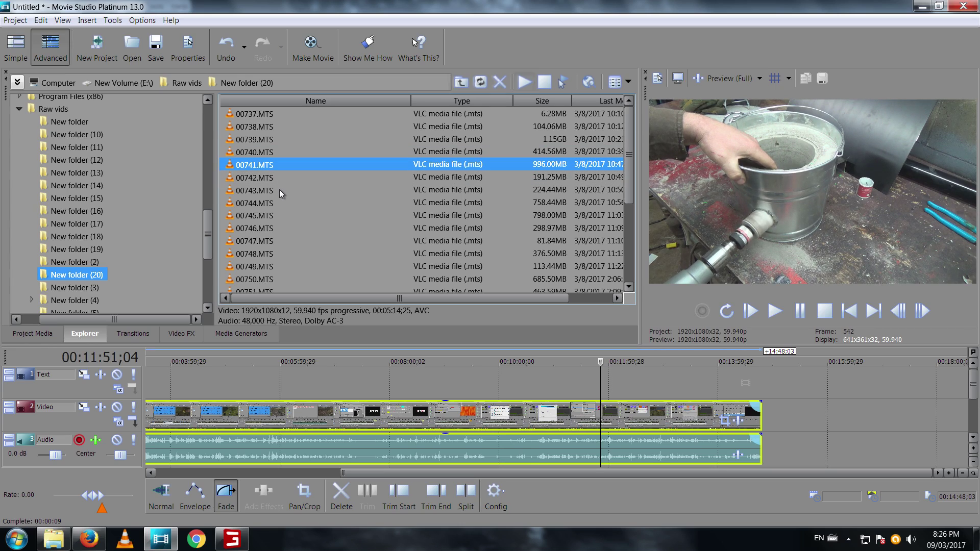
{"action": "key", "text": "space"}
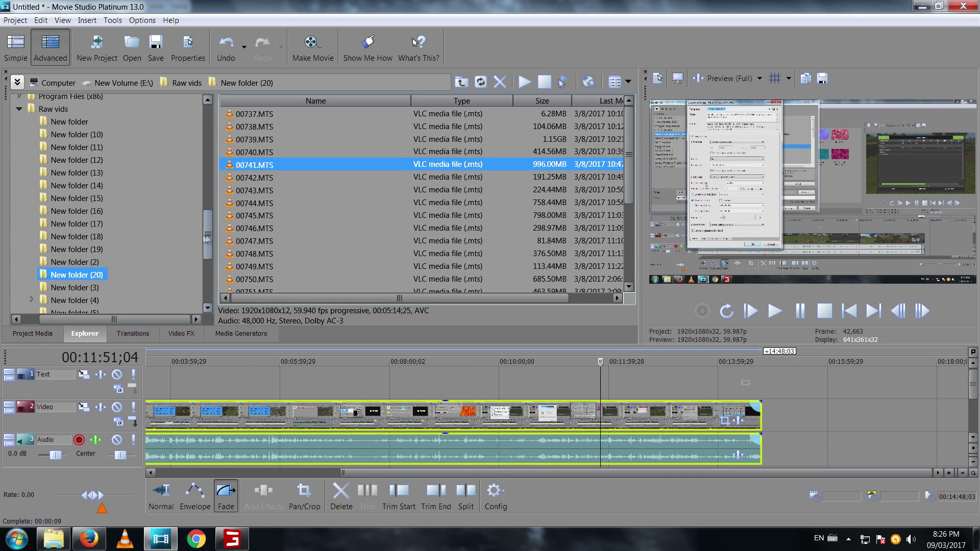
{"action": "mouse_move", "coordinate": [207, 238]}
{"action": "left_mouse_down"}
{"action": "mouse_move", "coordinate": [212, 101]}
{"action": "mouse_move", "coordinate": [206, 282]}
{"action": "left_mouse_up"}
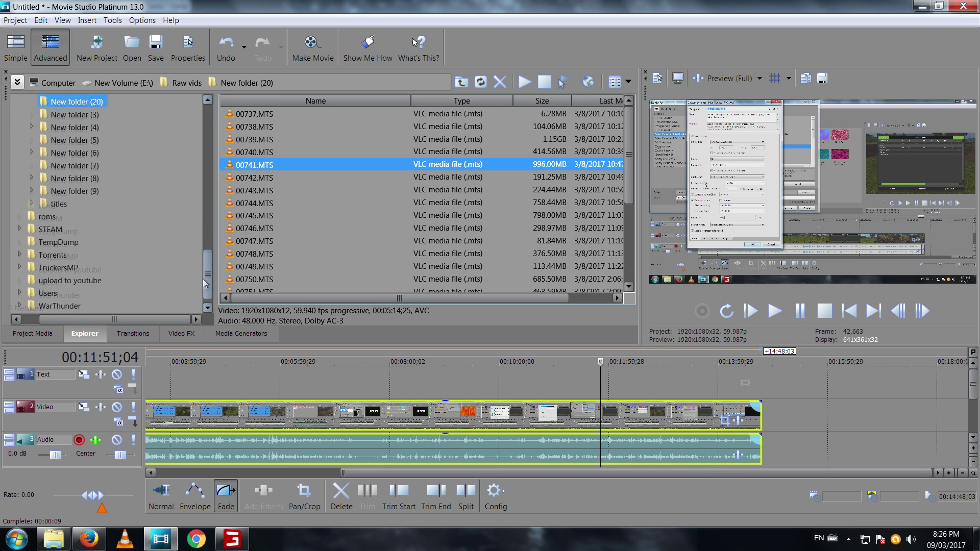
{"action": "left_click_drag", "start_coordinate": [205, 283], "coordinate": [208, 153]}
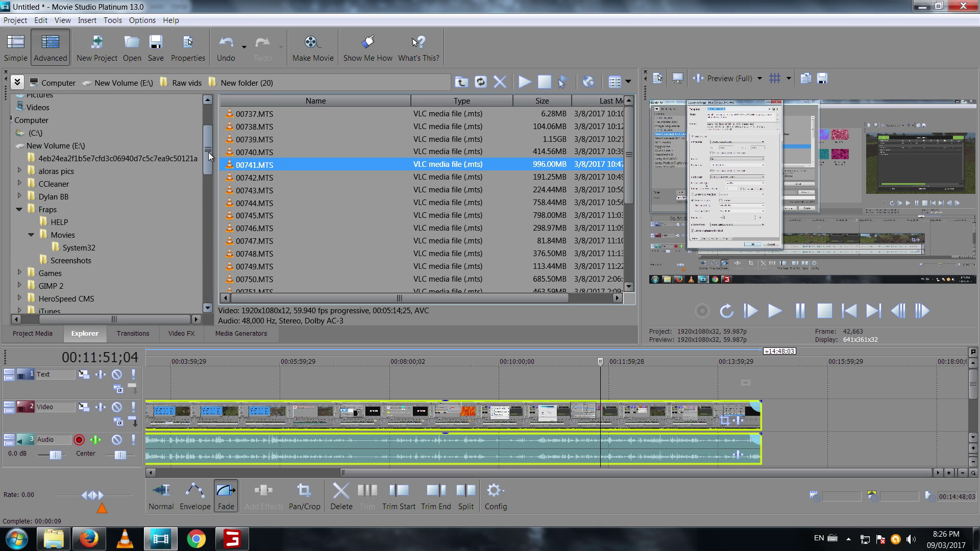
Return the file browser to the Fraps Movies System32 recordings folder.
{"action": "left_click", "coordinate": [72, 248]}
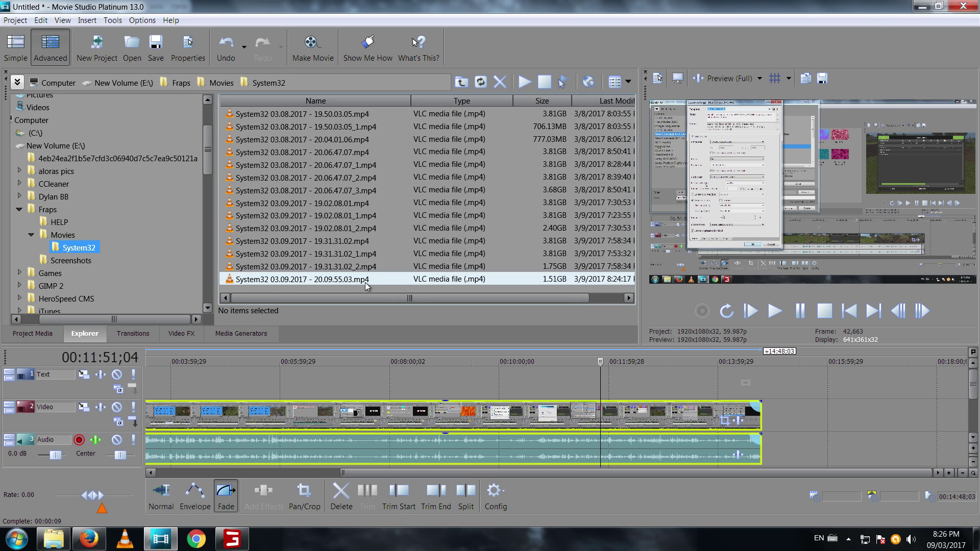